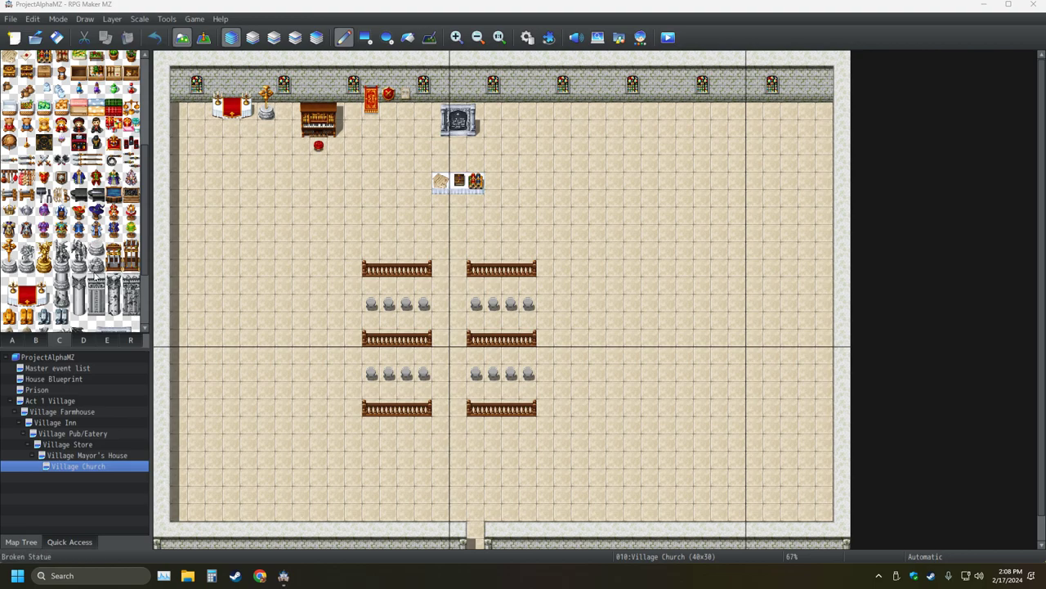
scroll(96, 261, up, 5)
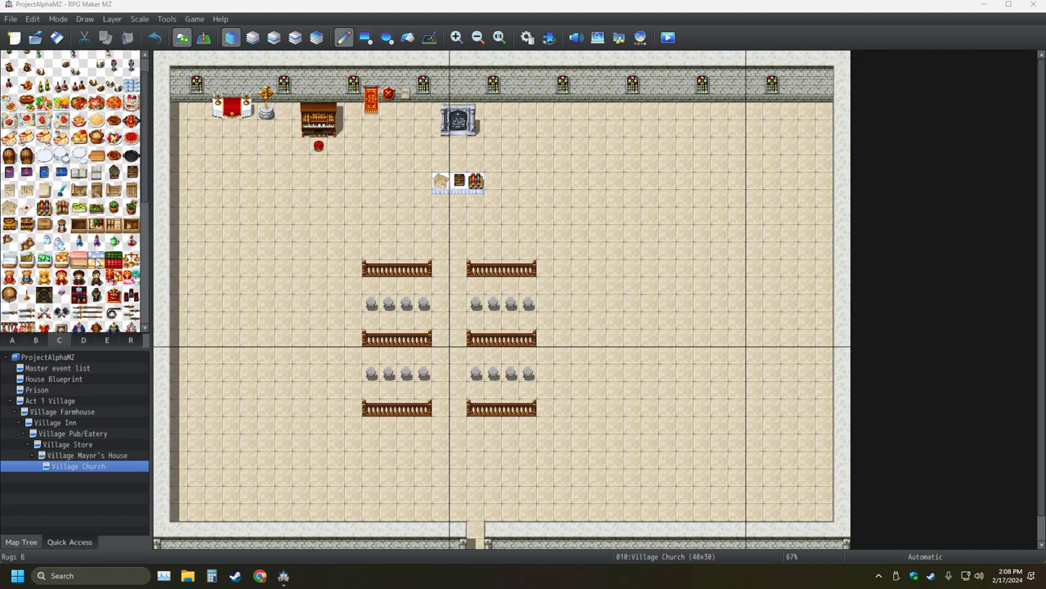
scroll(96, 262, down, 8)
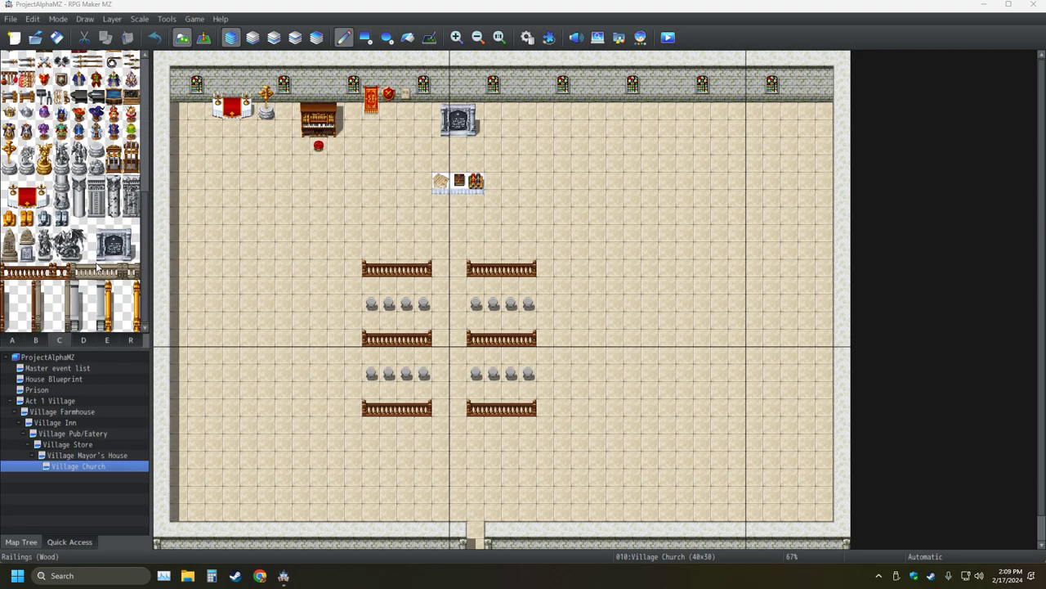
scroll(96, 265, up, 5)
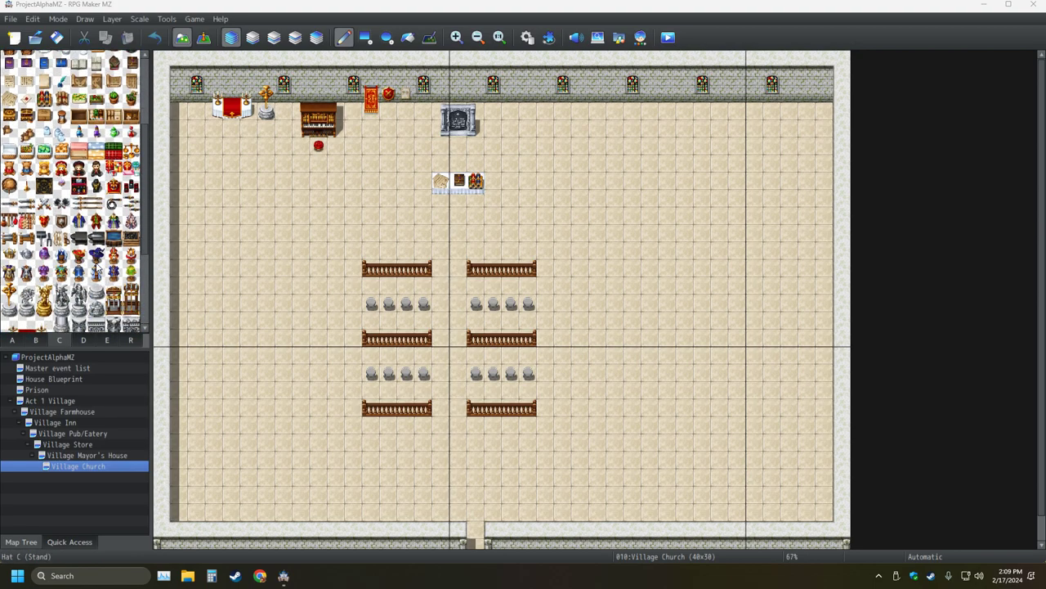
scroll(96, 266, down, 5)
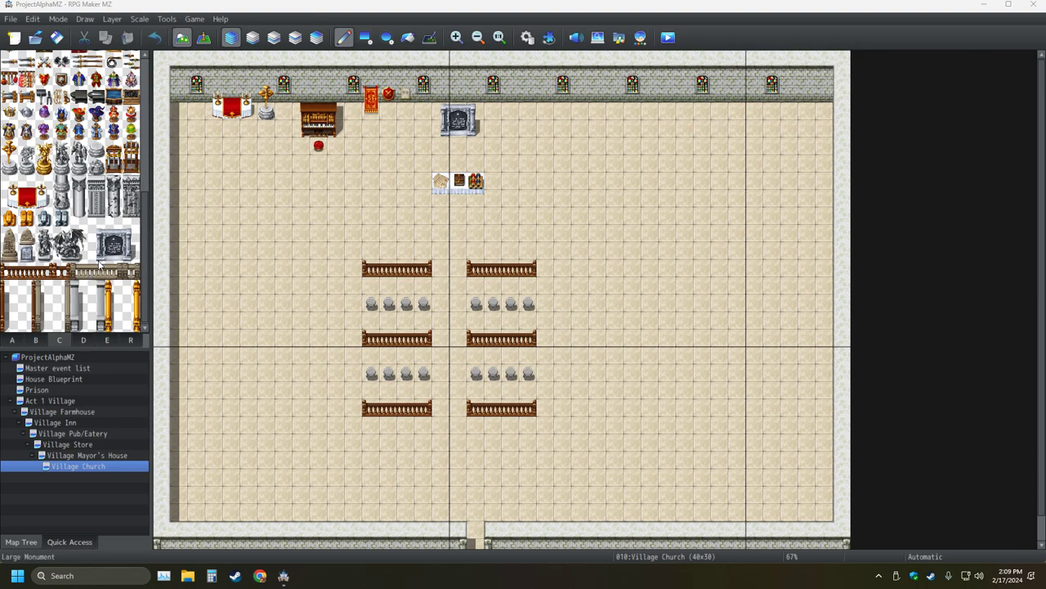
Step: Place the dragon statue right of the fireplace, with the golden statue beside it
click(78, 258)
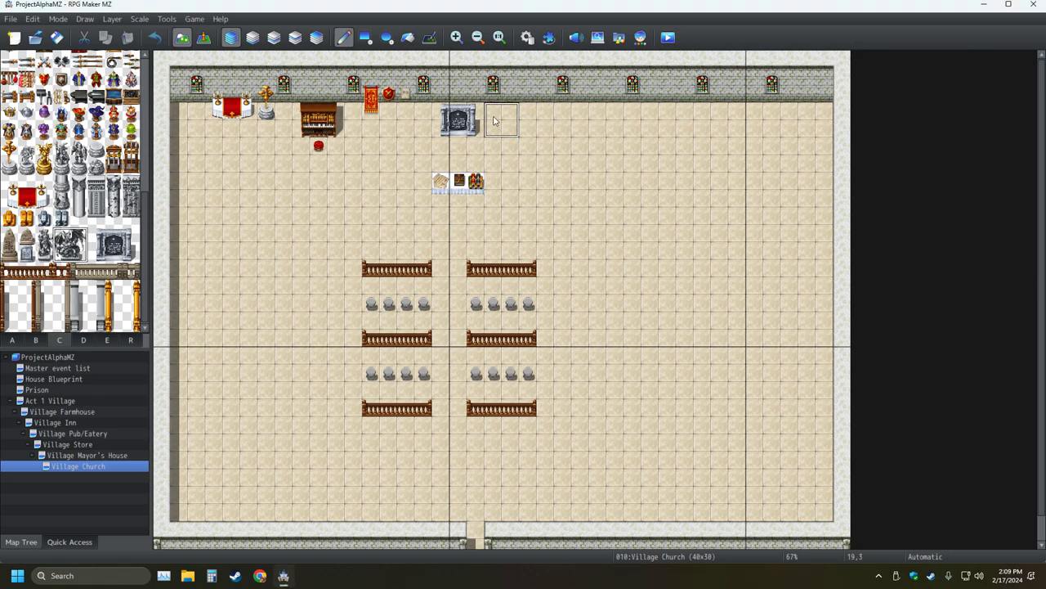
click(536, 119)
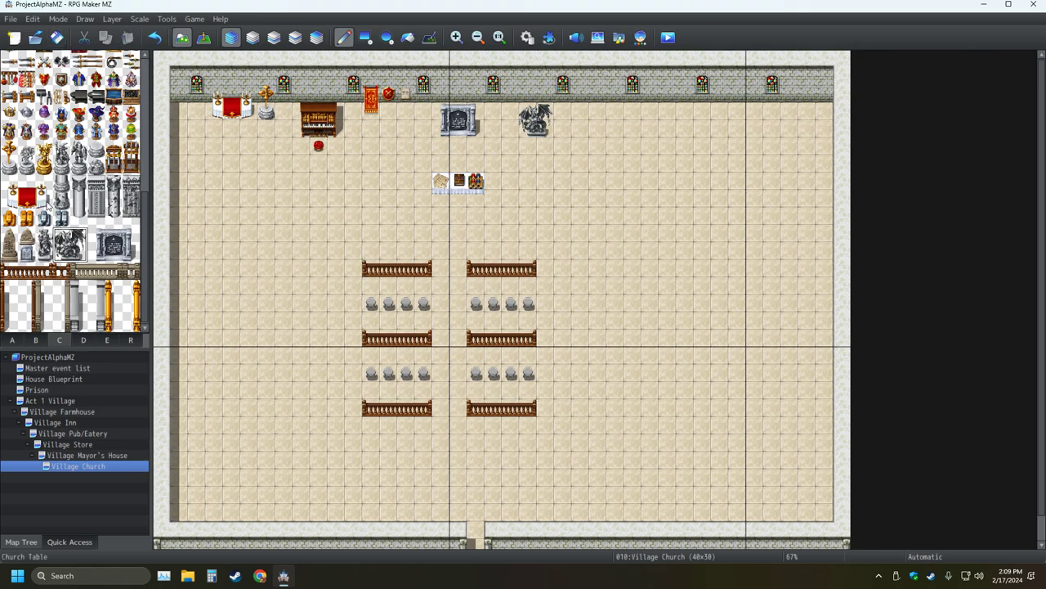
click(43, 168)
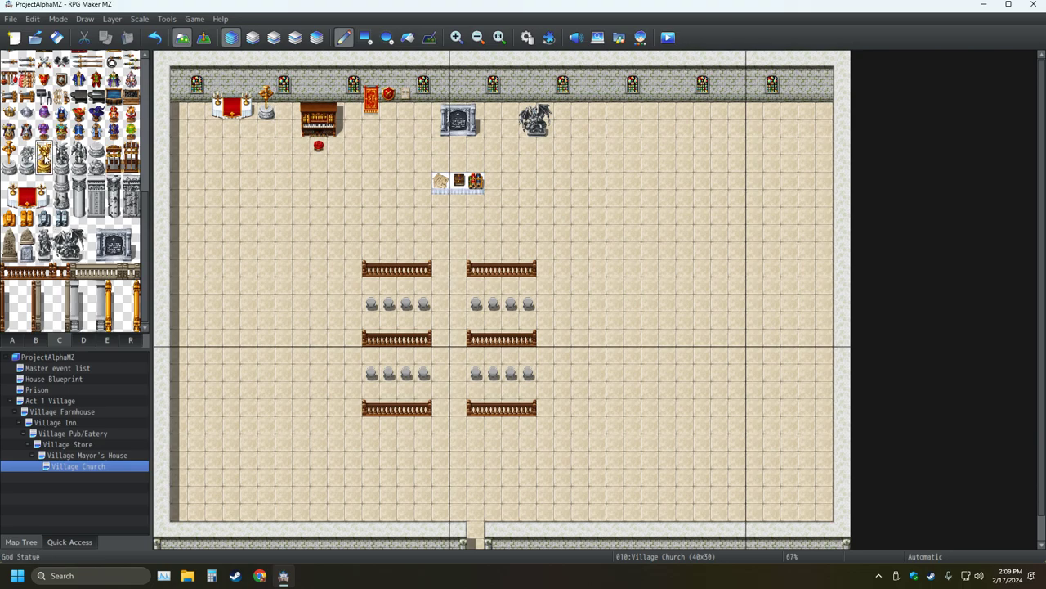
click(498, 121)
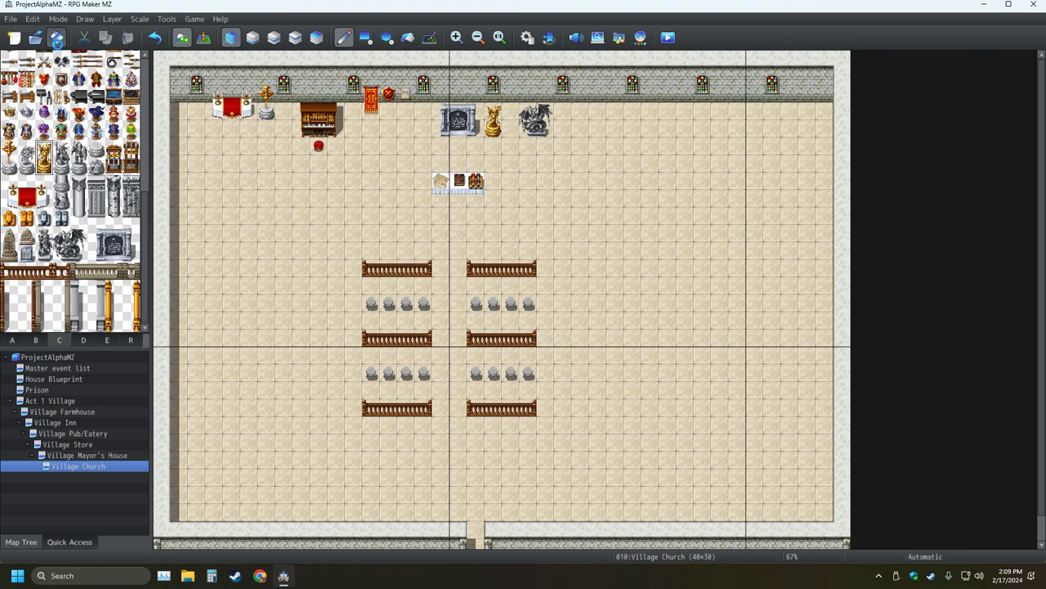
Step: Stand two-tile stone statues by the left wall and lower left, removing the right-wall one
drag(32, 174, 32, 154)
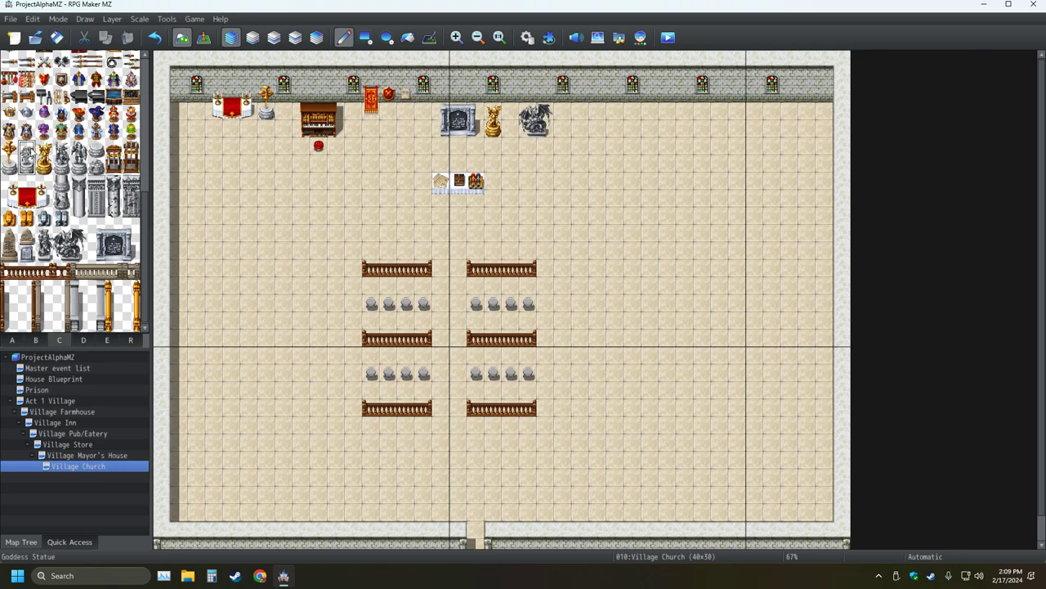
click(180, 278)
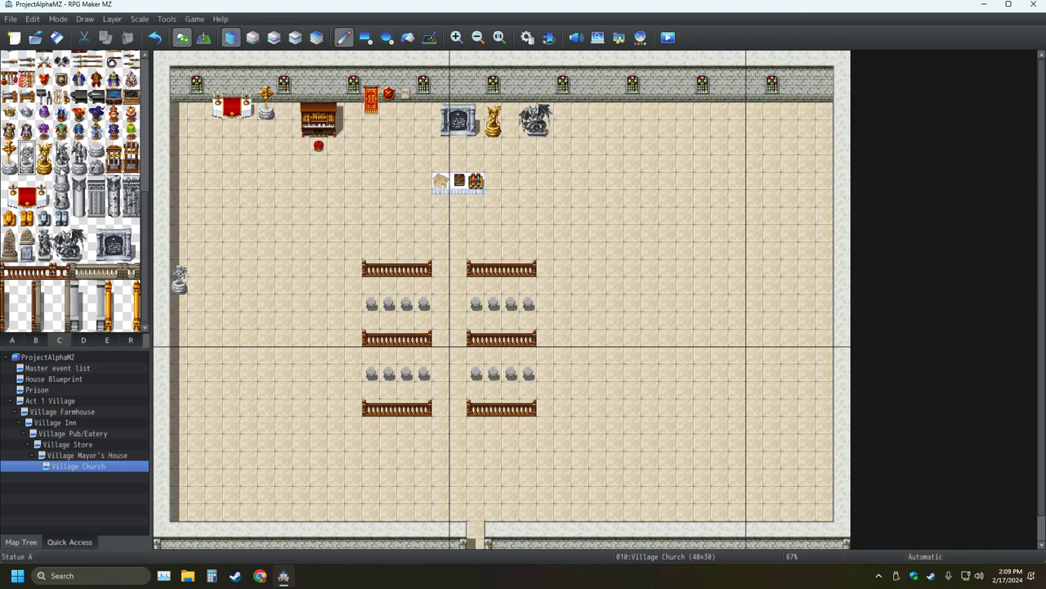
drag(62, 170, 62, 152)
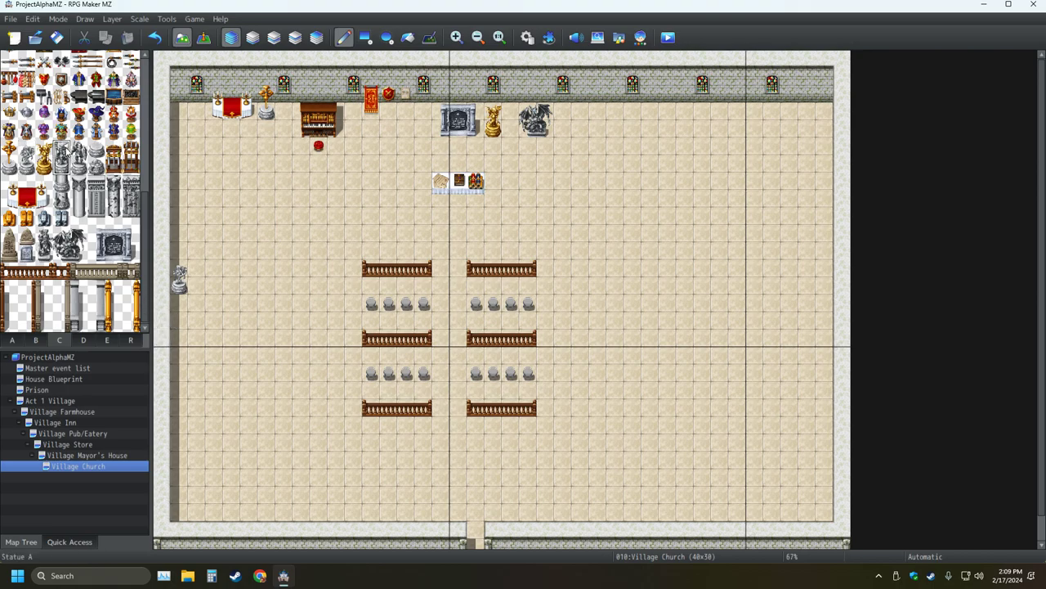
click(822, 288)
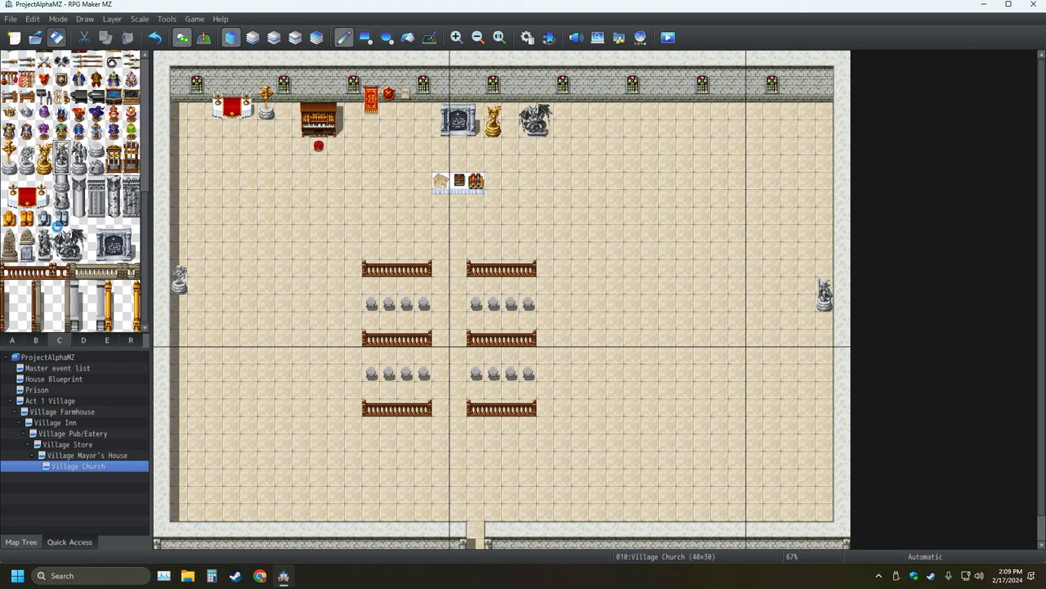
drag(80, 149, 85, 162)
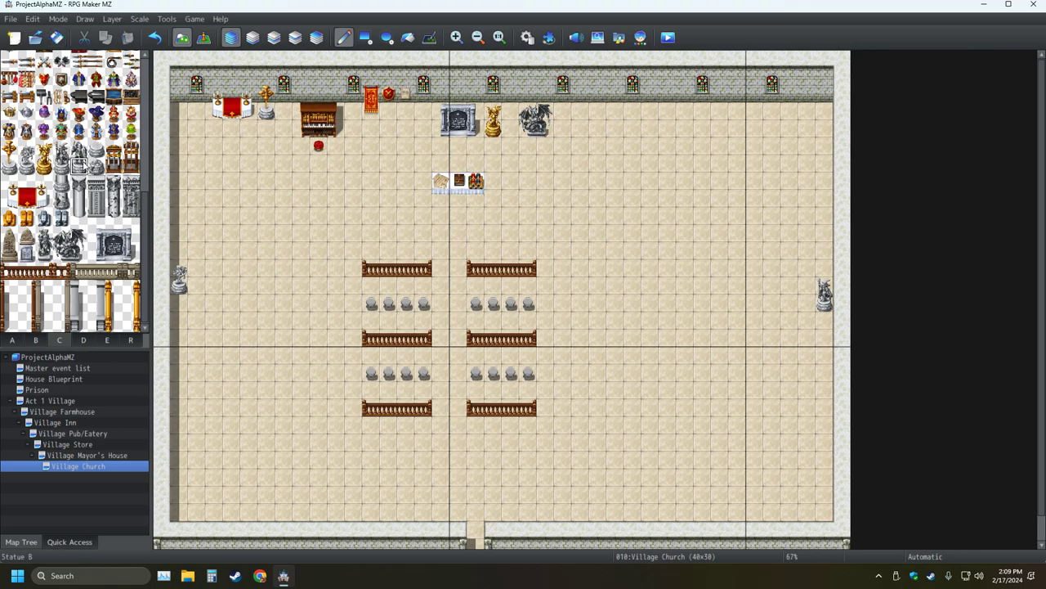
click(319, 484)
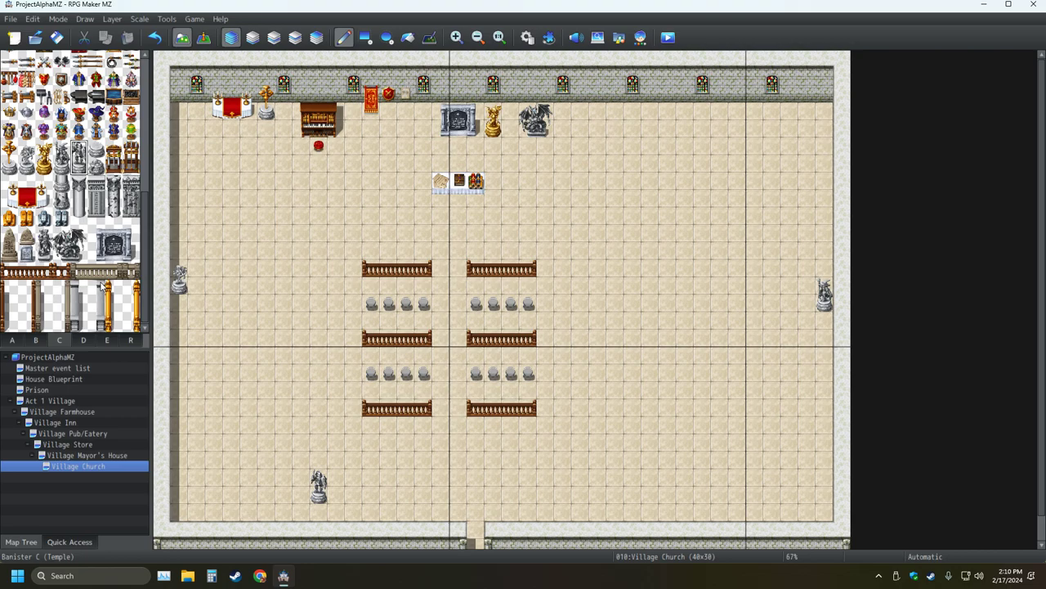
click(822, 303)
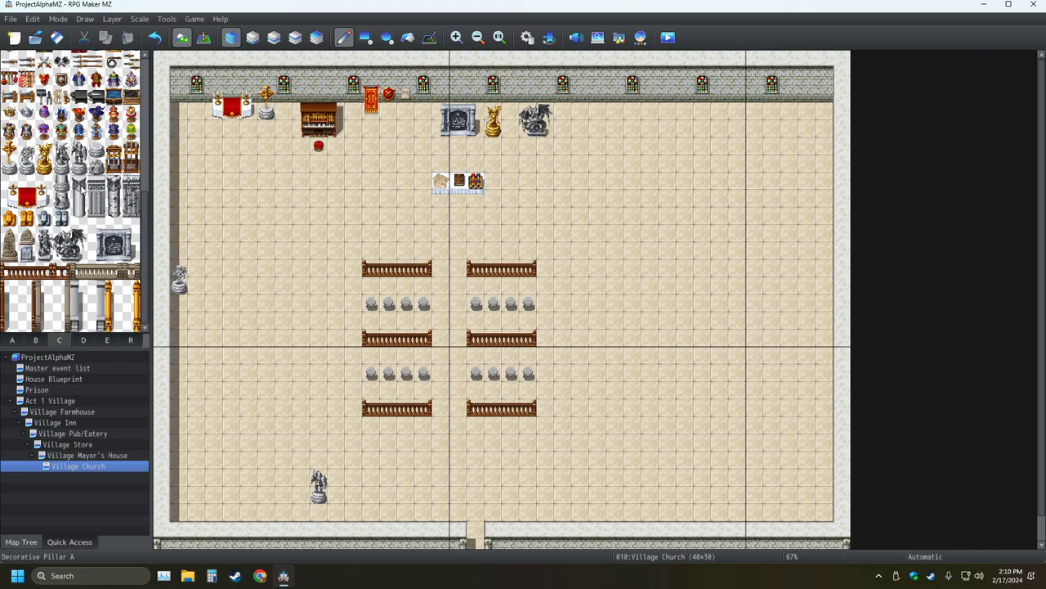
Step: Erase the lower-left stone statue by painting a sampled blank tile over it
click(62, 156)
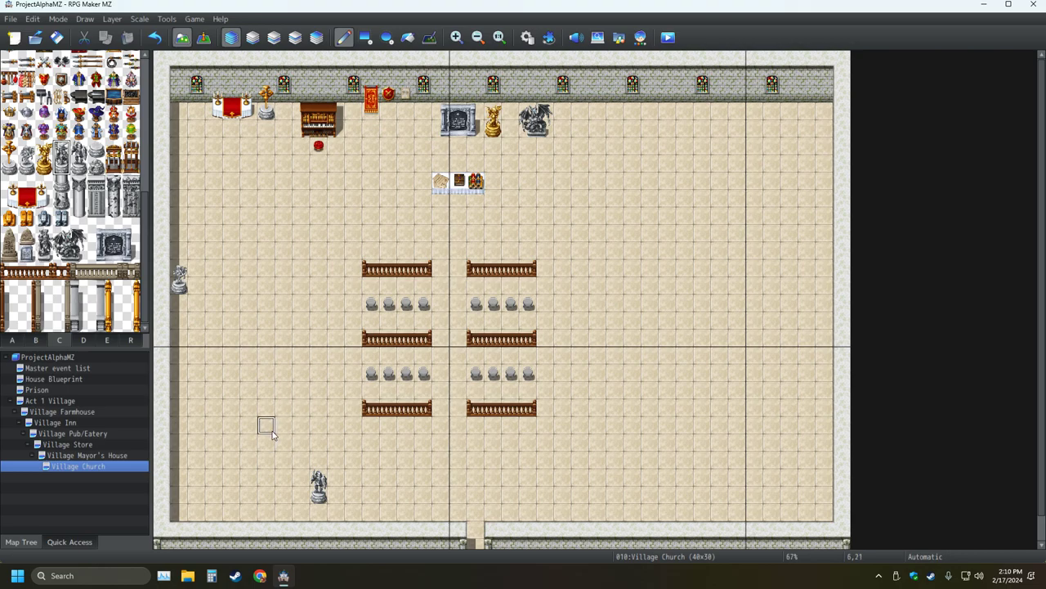
right_click(318, 484)
click(318, 484)
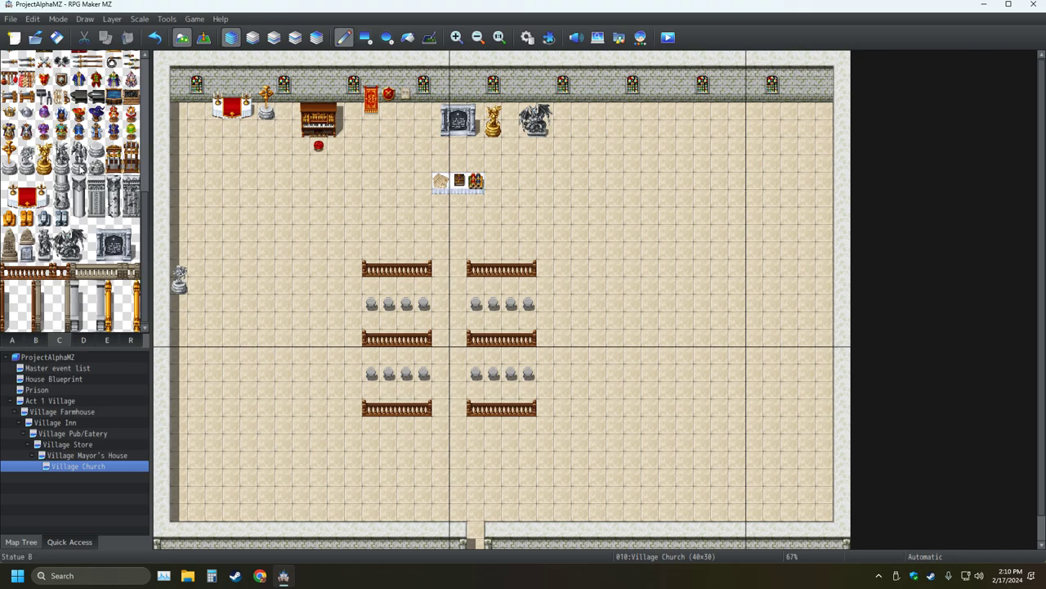
Step: Place Statue B in the bottom-left corner and a tall statue in the top-left corner
click(79, 157)
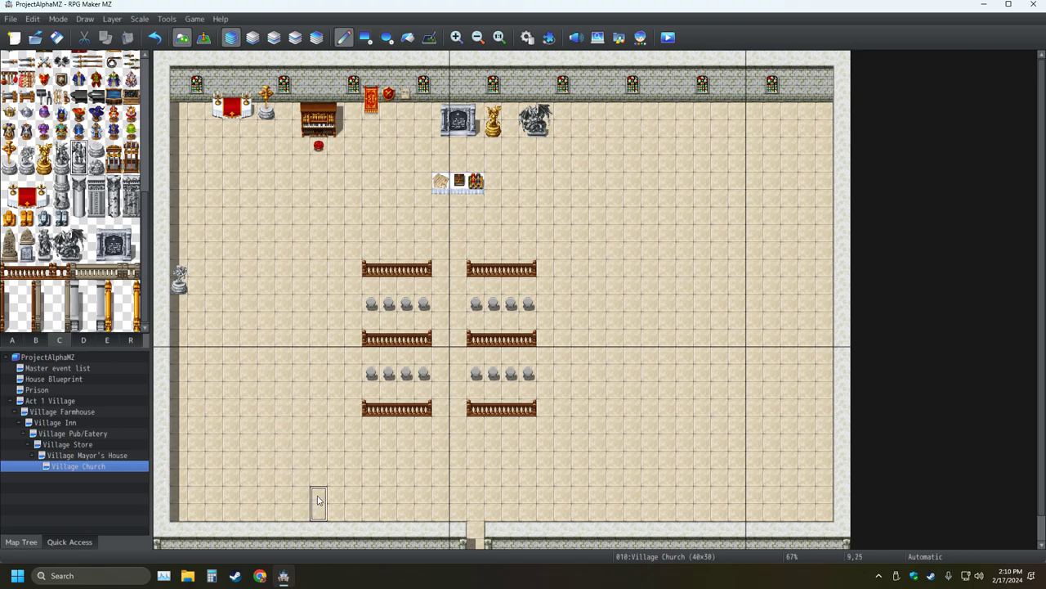
click(179, 503)
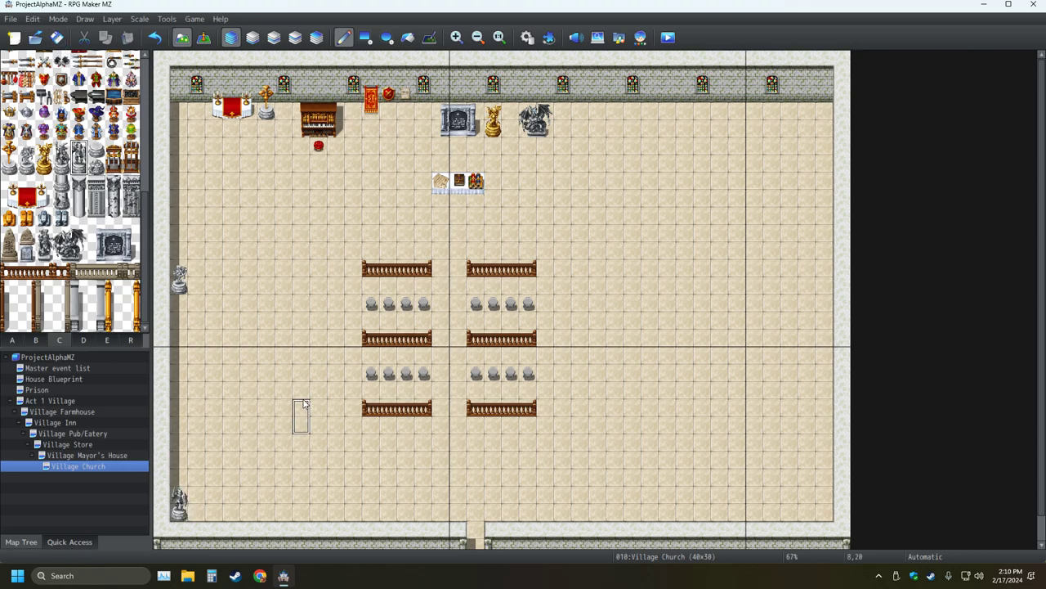
click(47, 255)
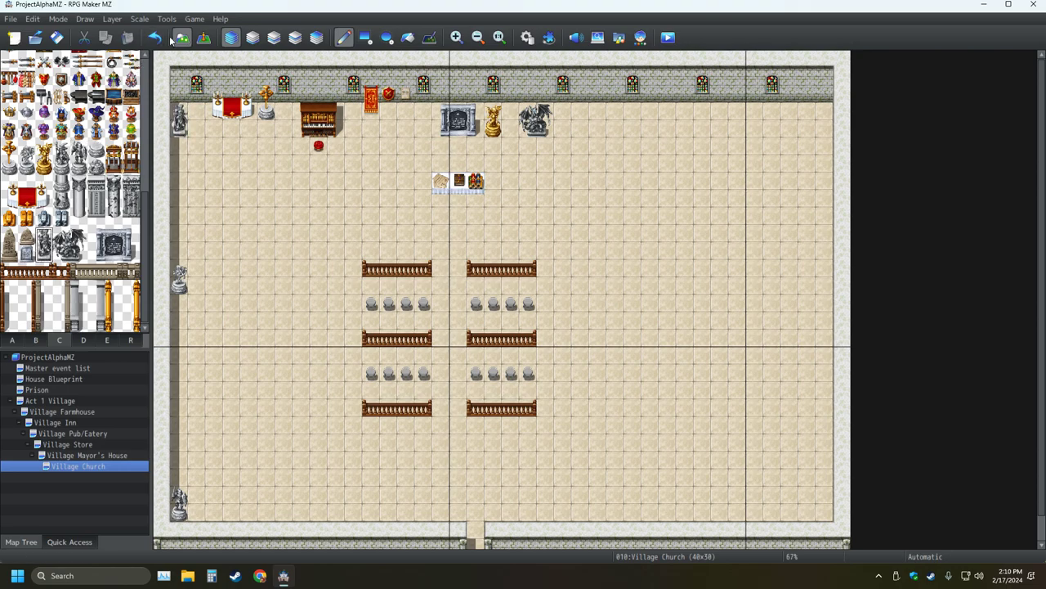
click(179, 105)
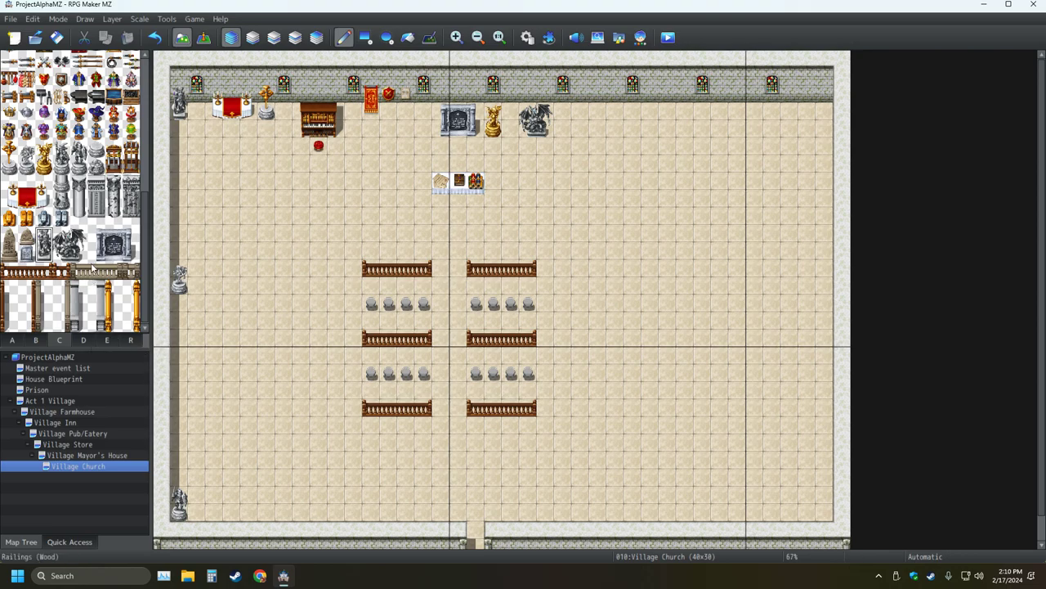
scroll(92, 254, up, 1)
scroll(91, 254, up, 5)
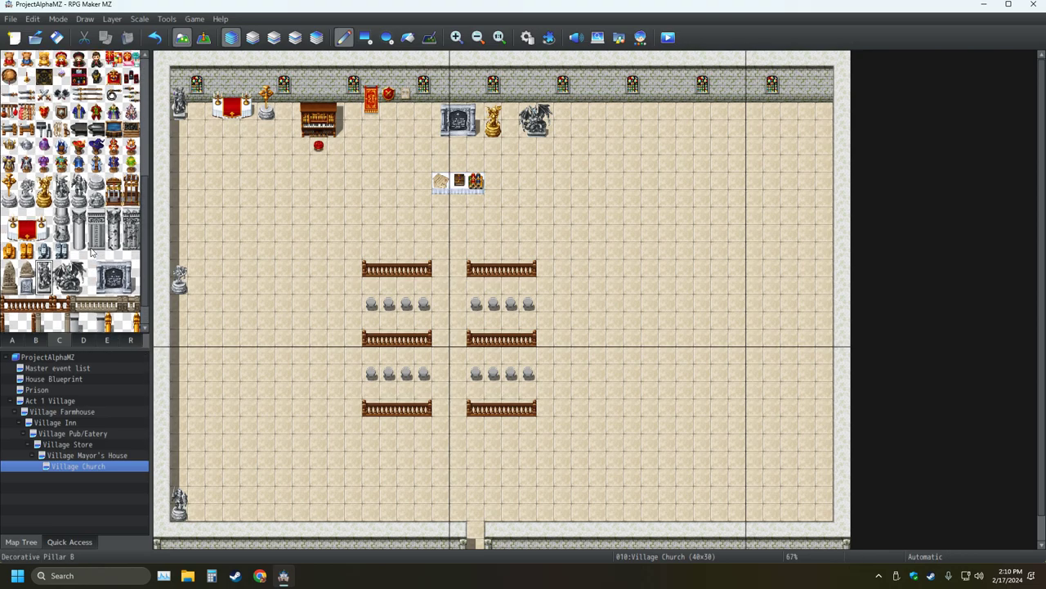
scroll(92, 253, up, 3)
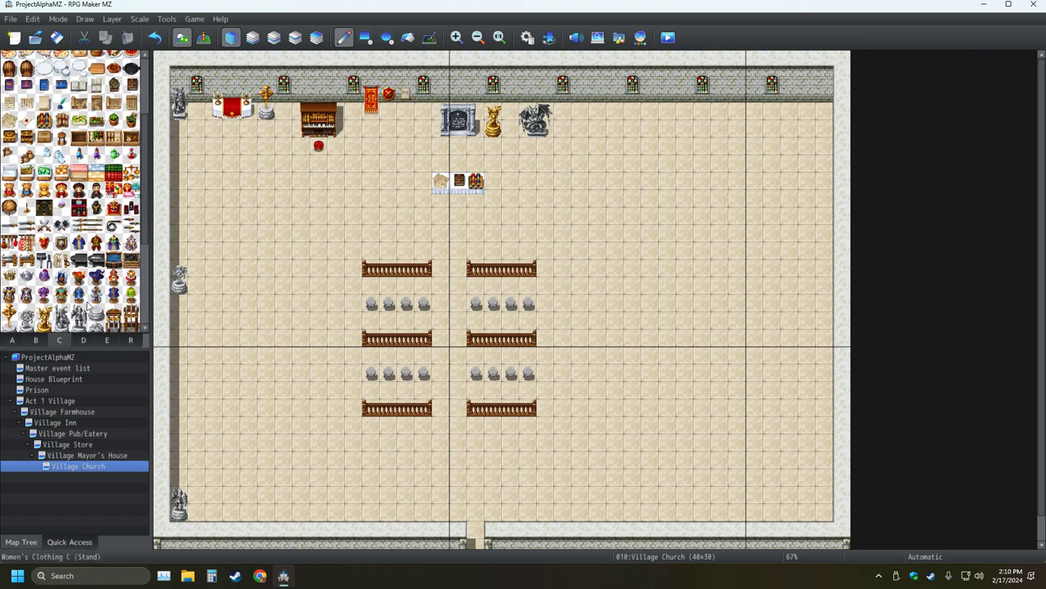
click(83, 341)
click(58, 342)
click(41, 342)
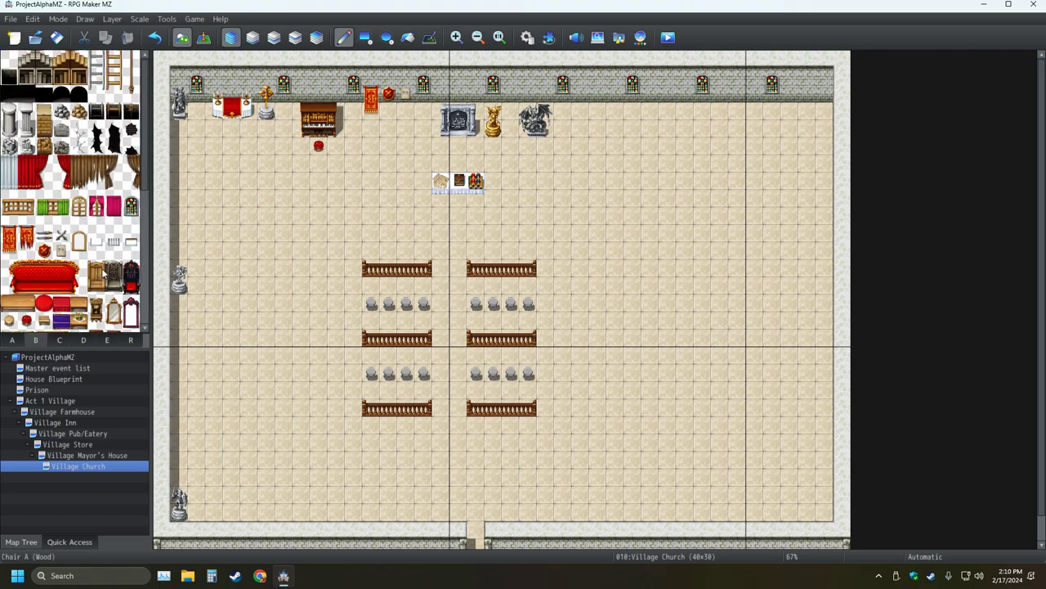
scroll(101, 275, down, 6)
scroll(101, 274, down, 3)
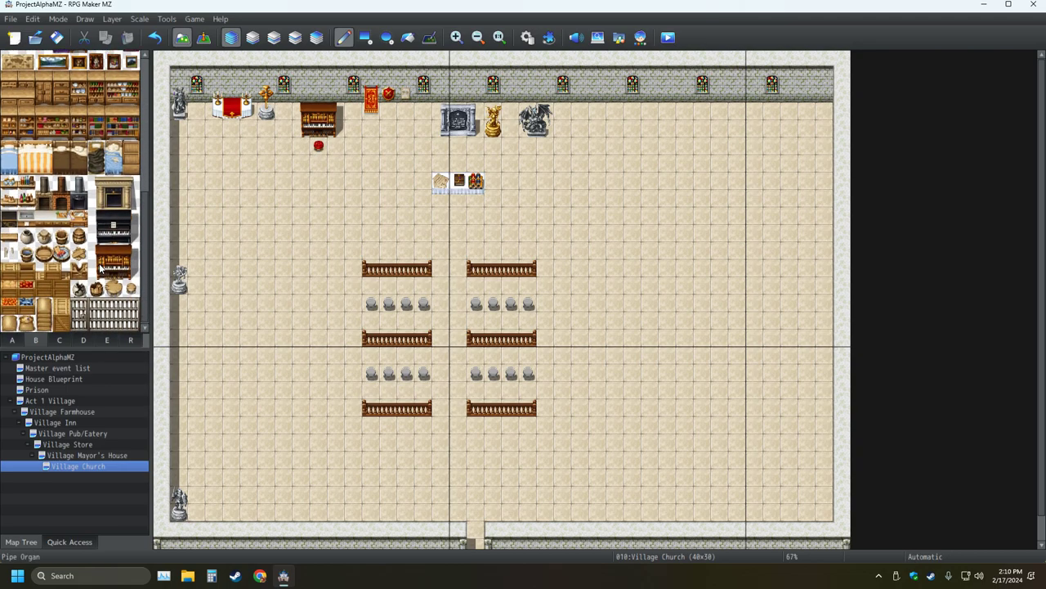
click(60, 341)
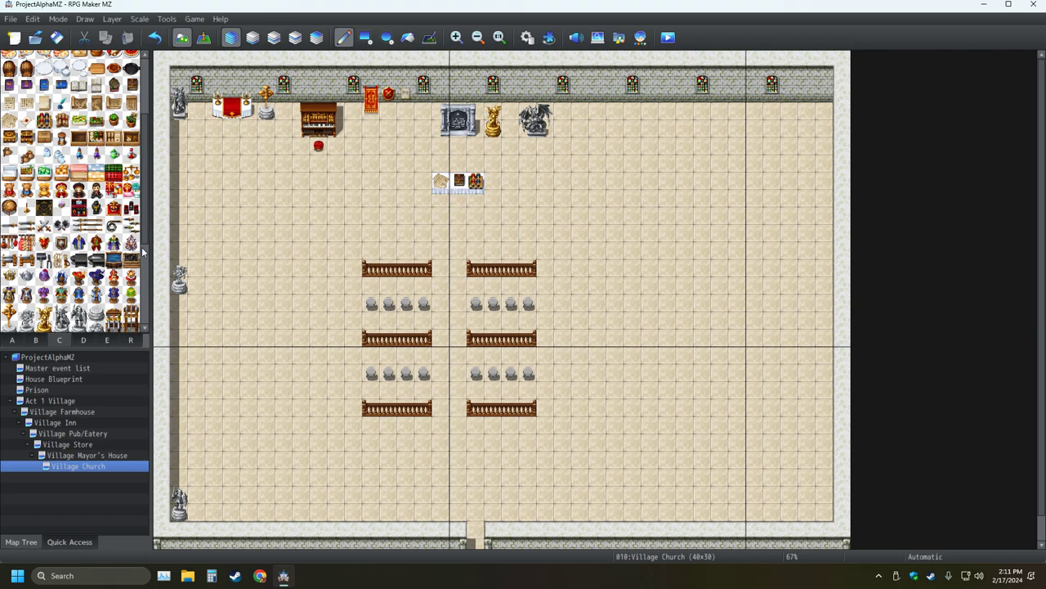
scroll(106, 255, up, 2)
scroll(107, 255, down, 4)
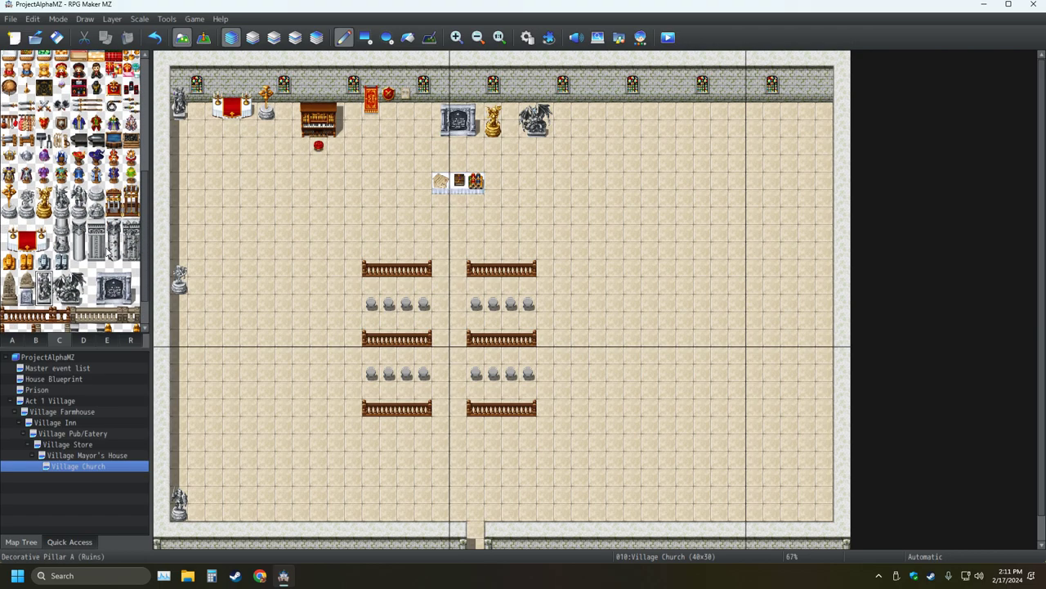
scroll(108, 252, down, 2)
scroll(108, 252, up, 2)
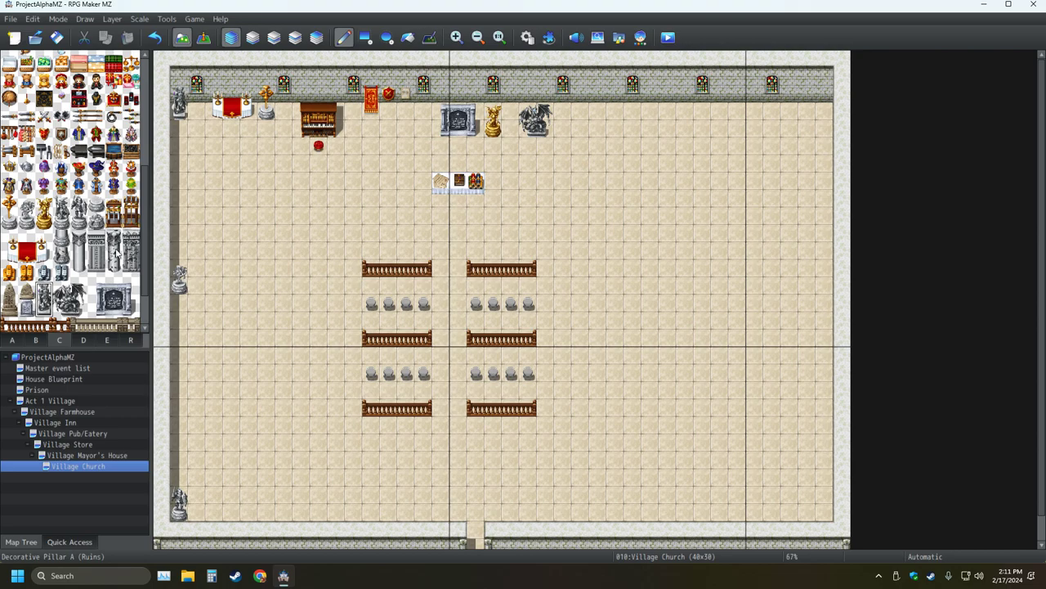
scroll(79, 260, up, 4)
scroll(79, 260, down, 3)
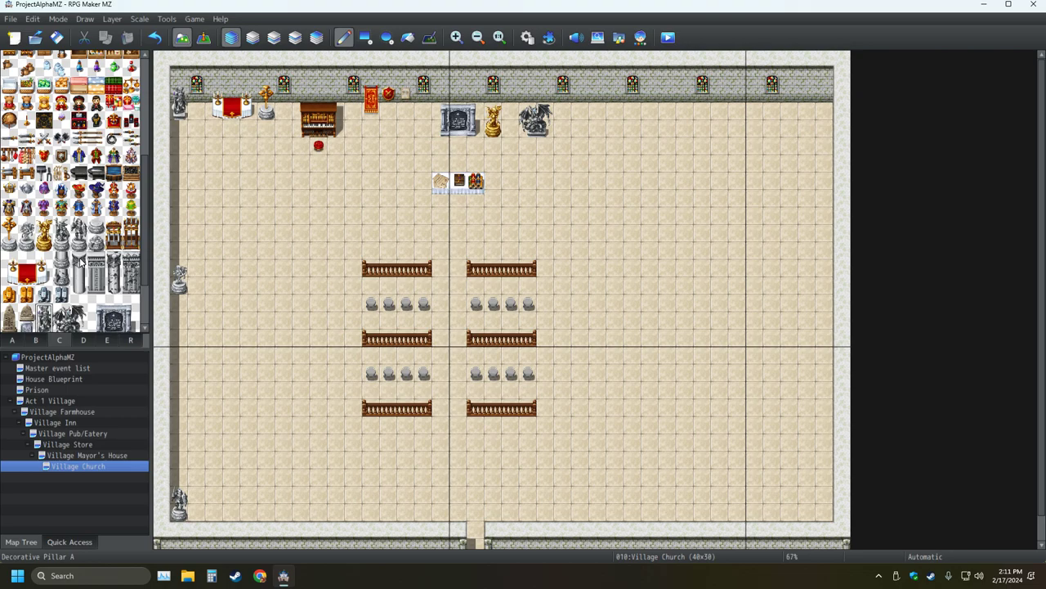
Step: Stamp Statue A just right of the south doorway, undoing the pew and doorway attempts
click(62, 238)
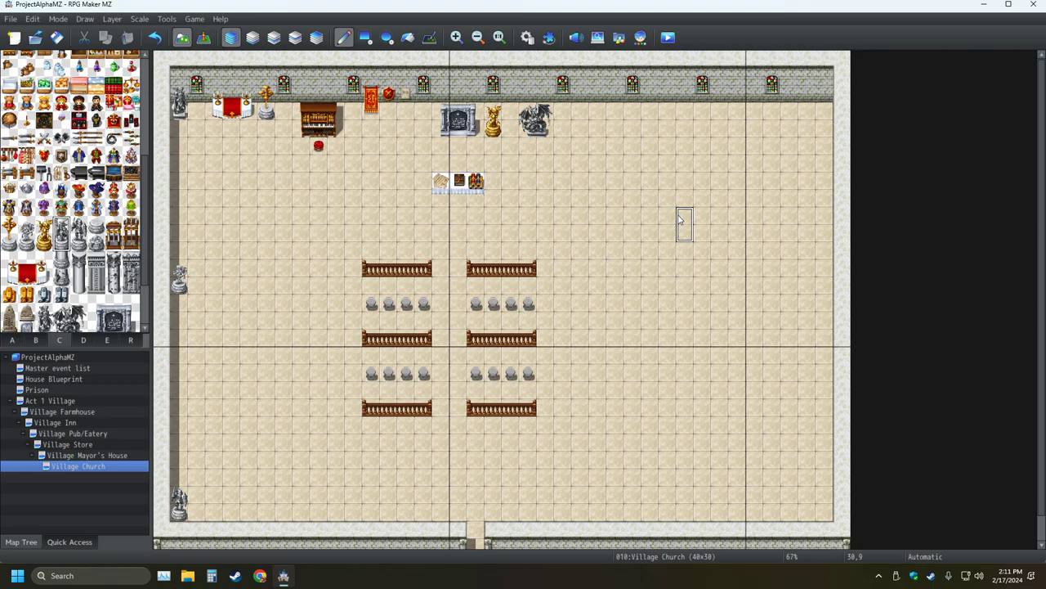
click(455, 327)
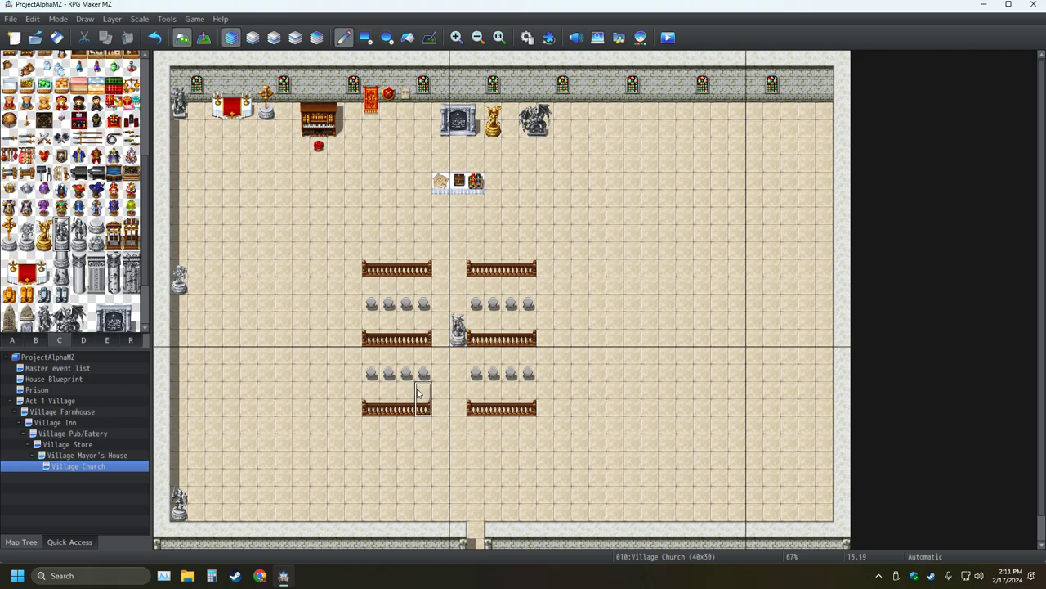
click(155, 38)
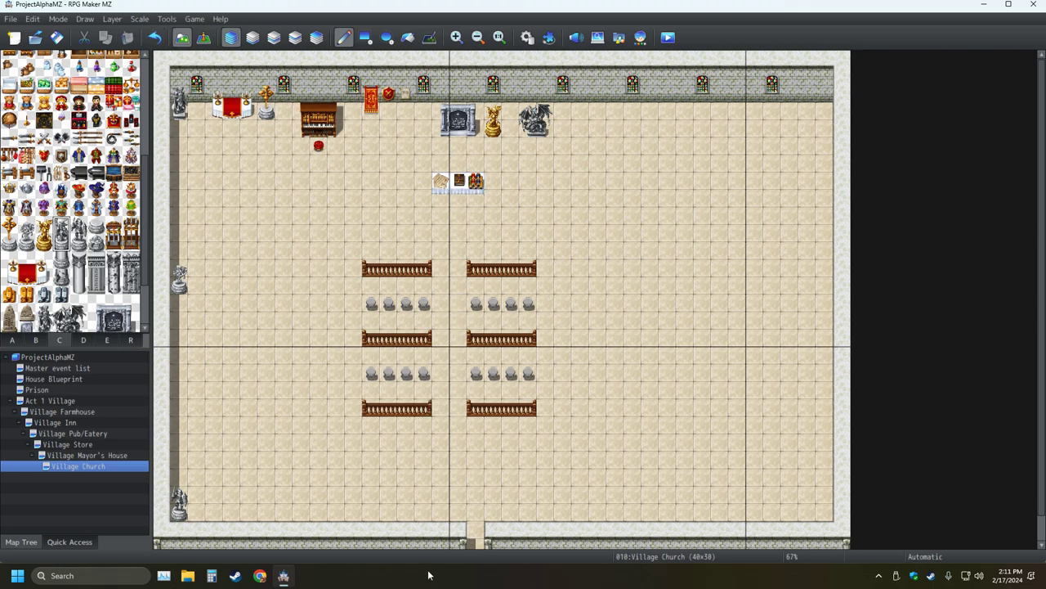
click(460, 518)
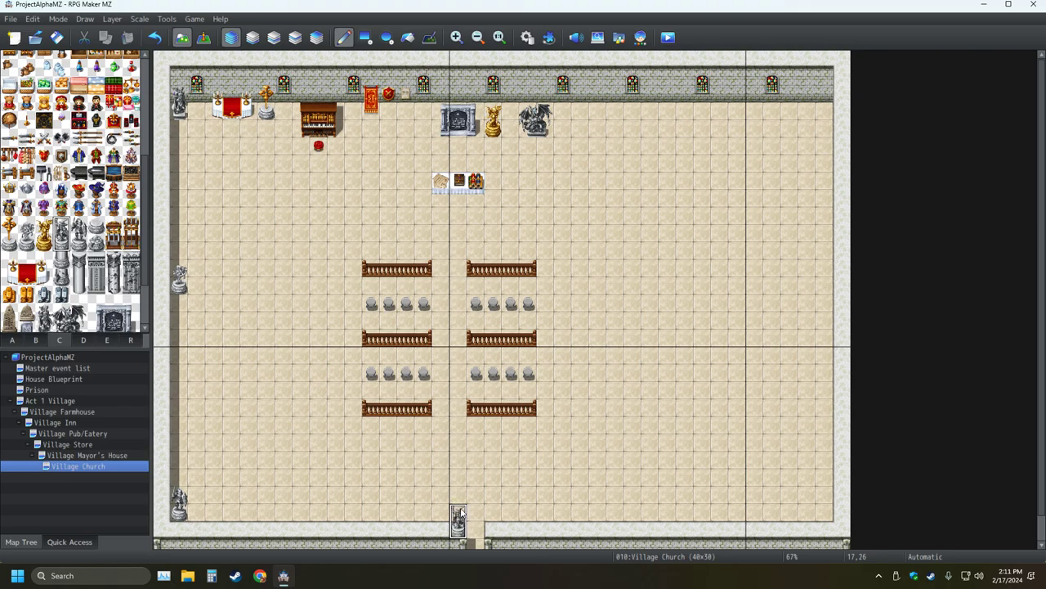
click(154, 38)
click(493, 502)
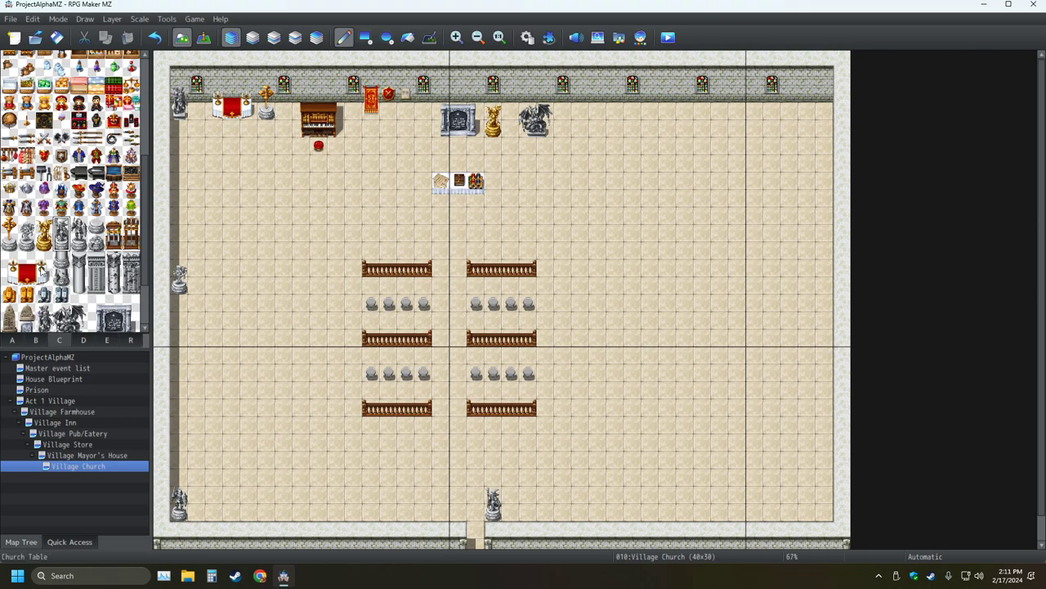
scroll(90, 264, down, 1)
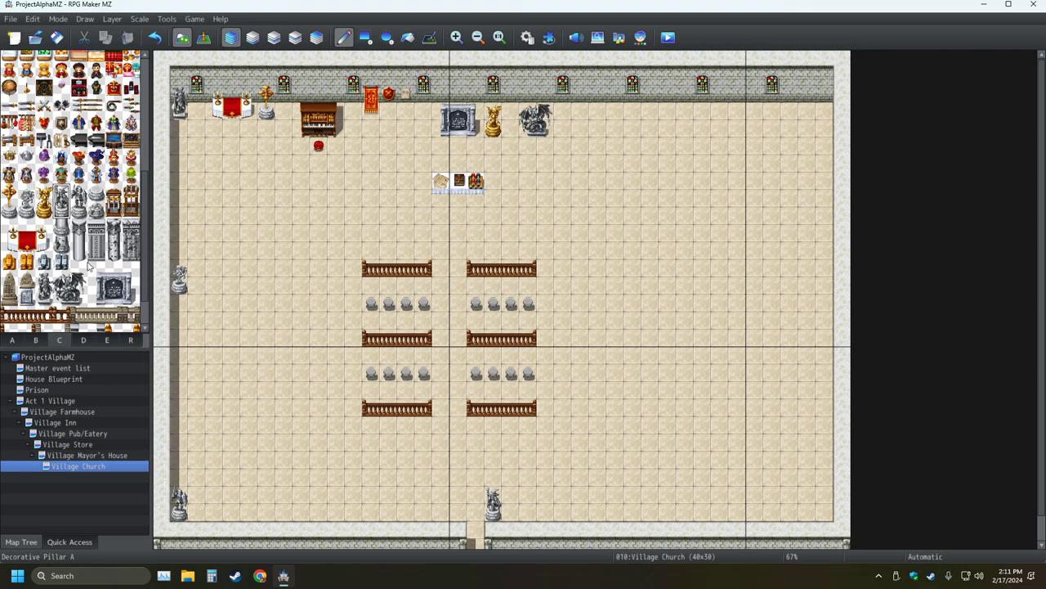
scroll(469, 376, down, 2)
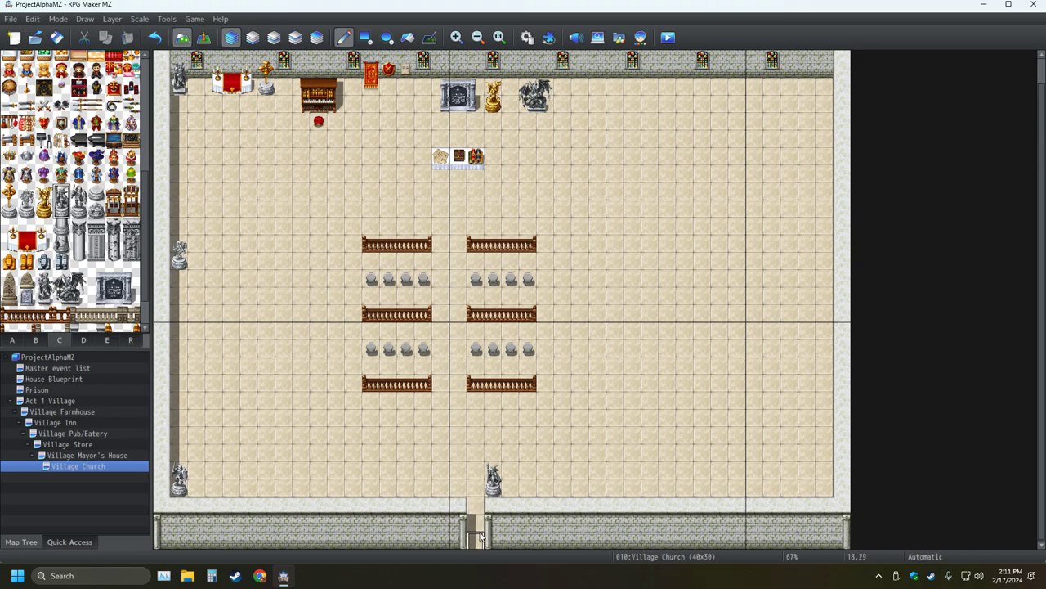
scroll(429, 448, up, 2)
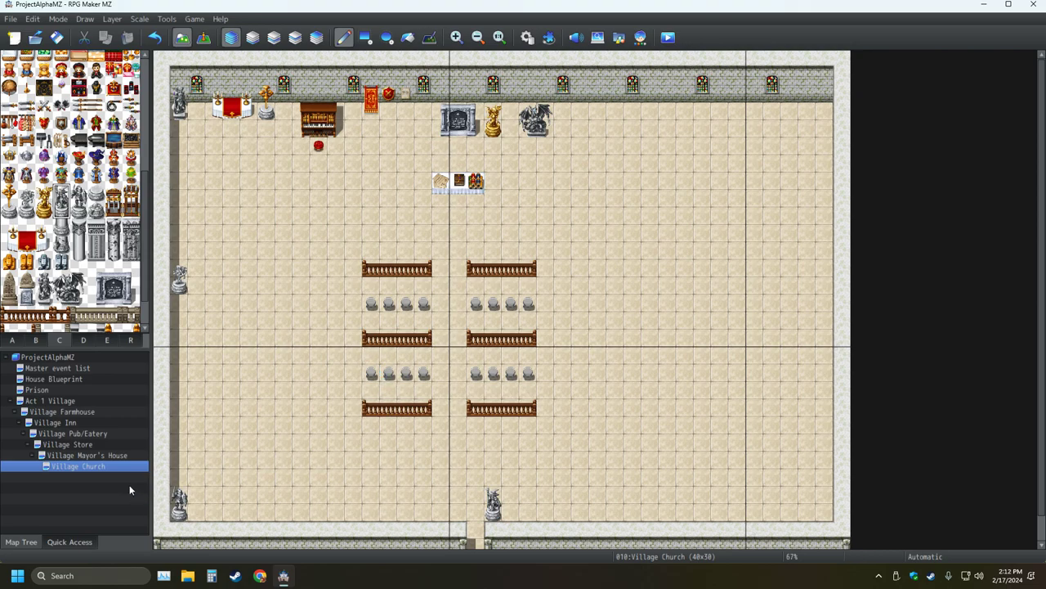
click(112, 456)
click(103, 466)
Step: Place Decorative Pillar A beside the top-left, left-wall, bottom-left and doorway statues
scroll(103, 260, down, 1)
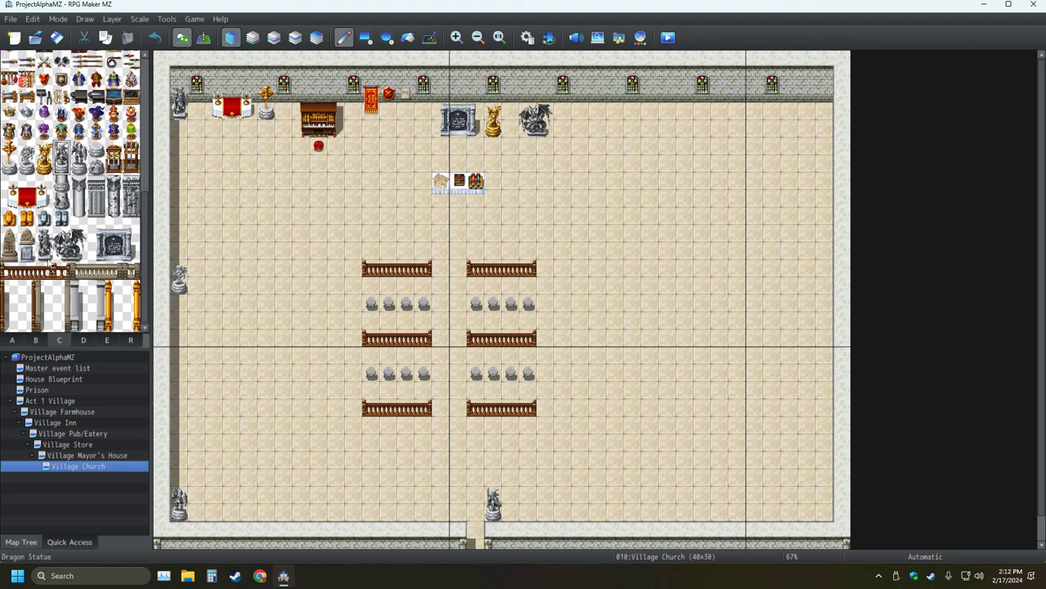
click(26, 251)
click(197, 112)
click(194, 293)
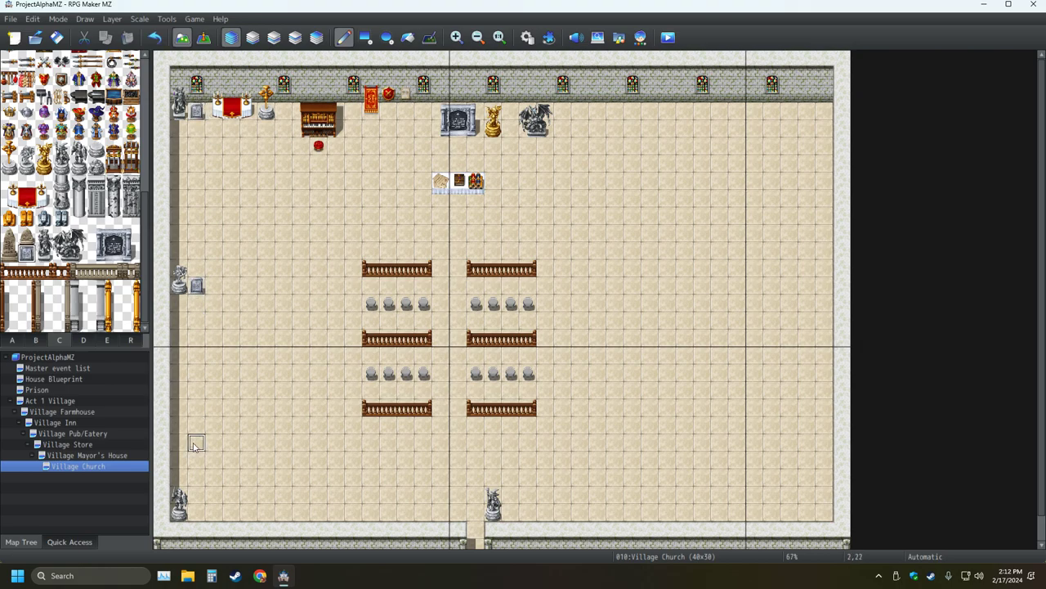
click(196, 512)
click(513, 513)
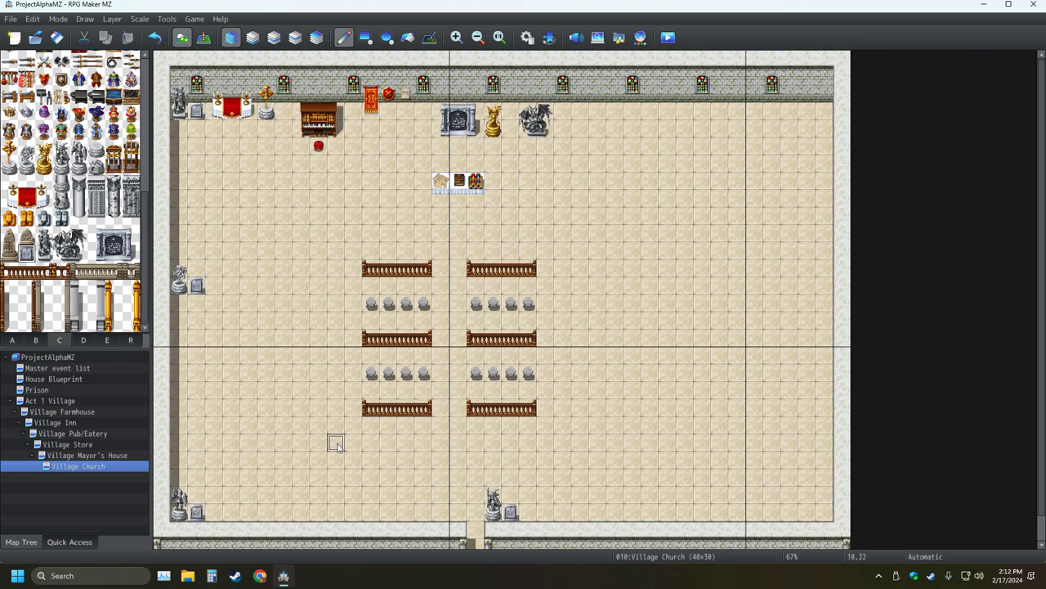
Step: Add small pillars beside the golden and dragon statues, then save the project
click(510, 129)
click(581, 129)
click(156, 38)
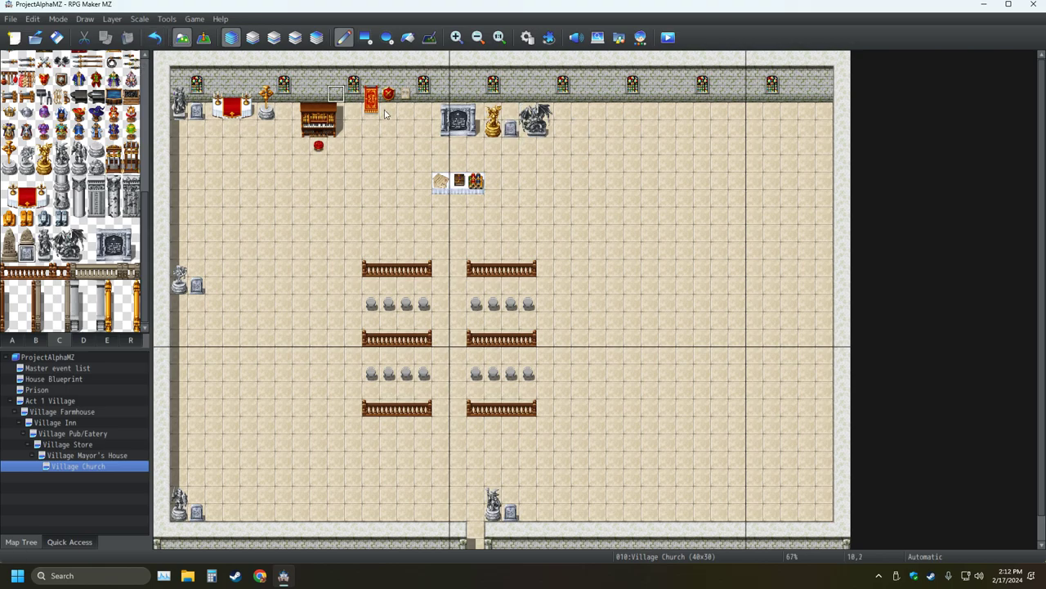
click(563, 129)
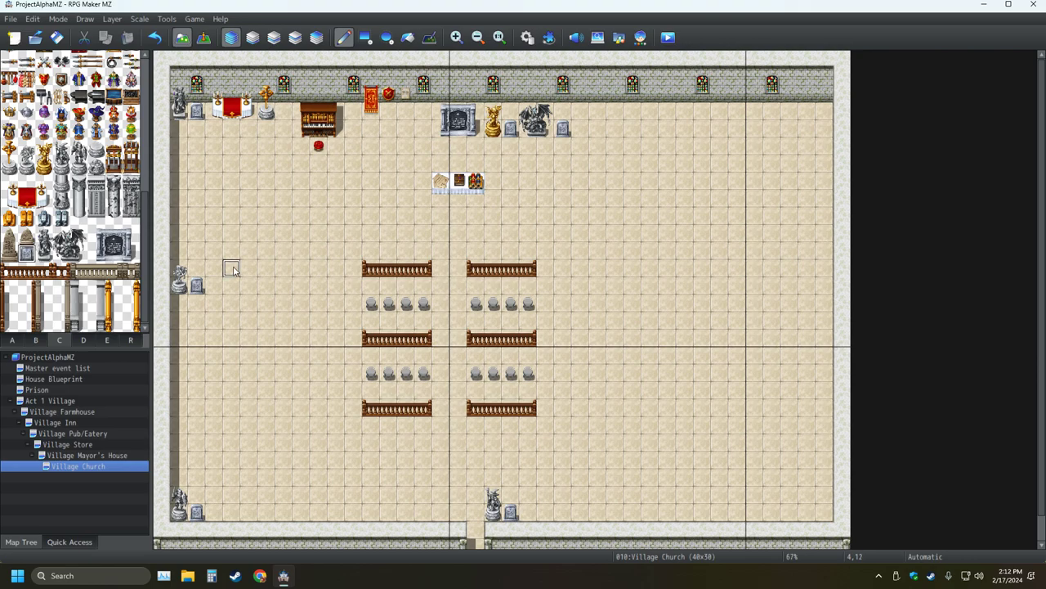
click(56, 38)
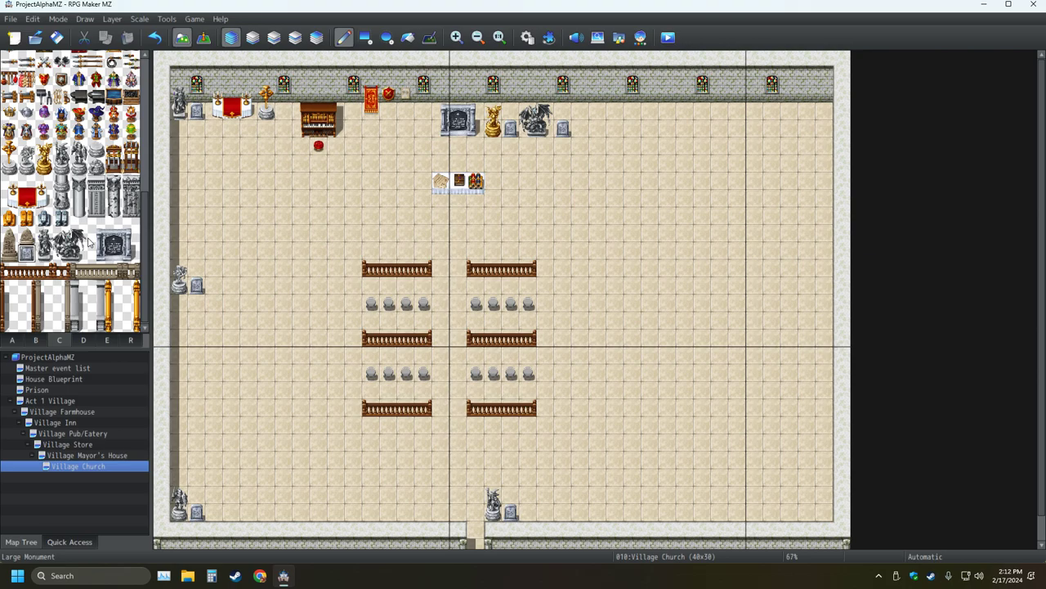
Step: Place the tall three-tile Decorative Pillar on the floor left of the pews
scroll(113, 262, up, 2)
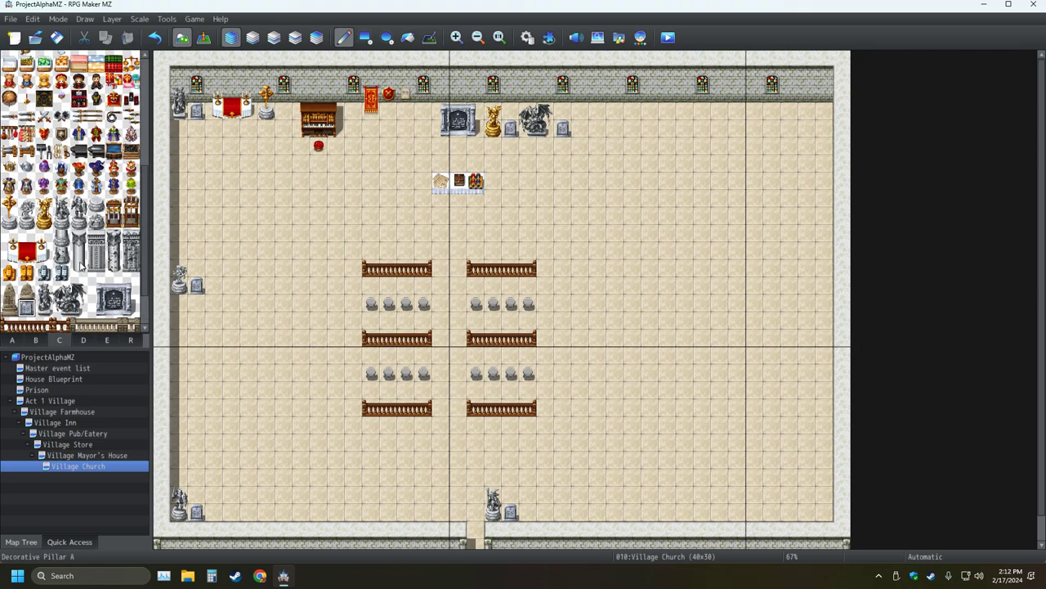
drag(79, 272, 79, 244)
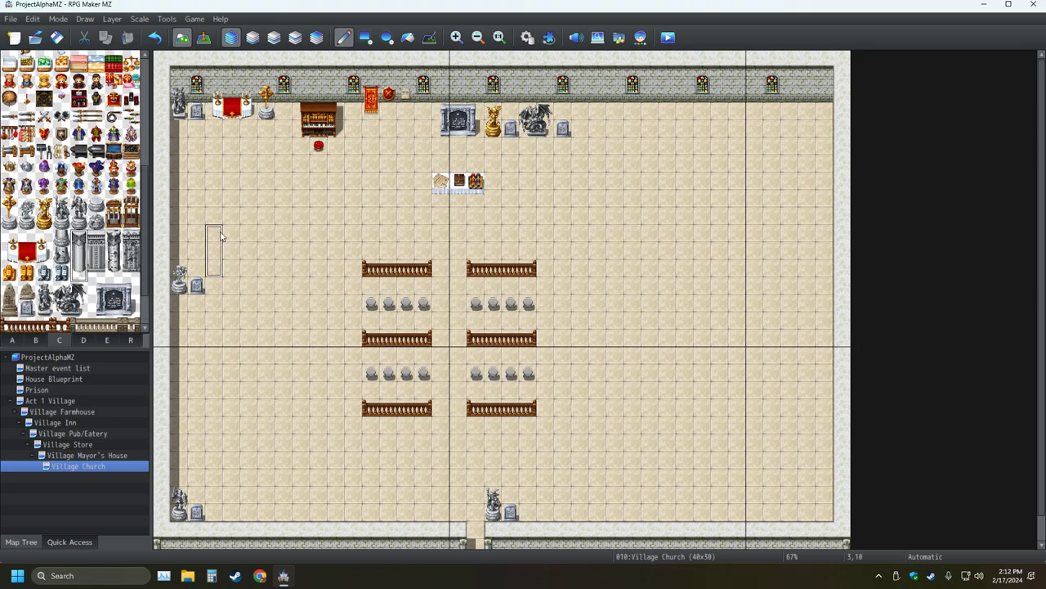
click(250, 237)
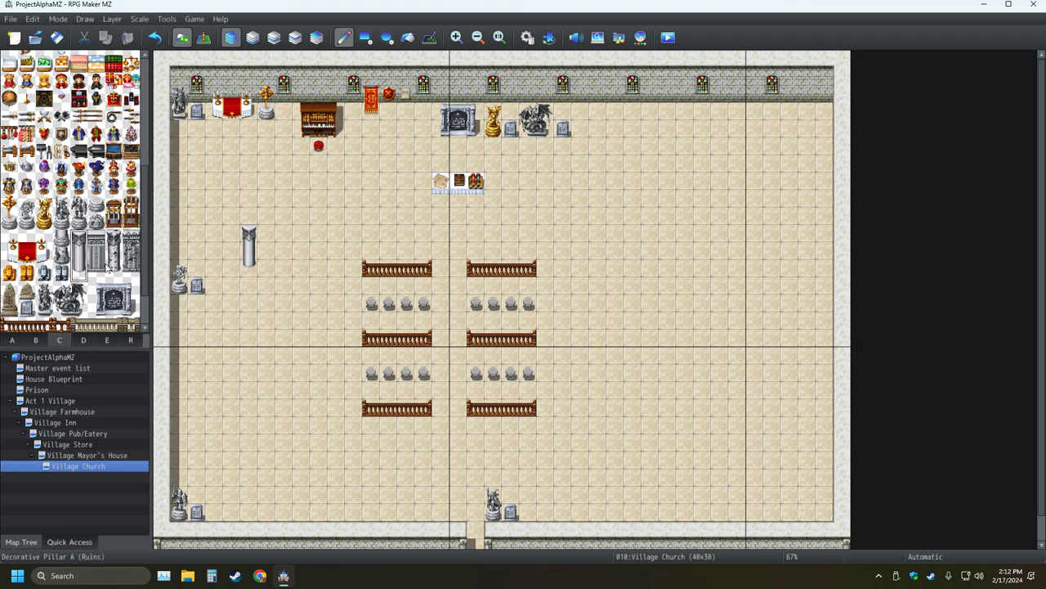
click(60, 239)
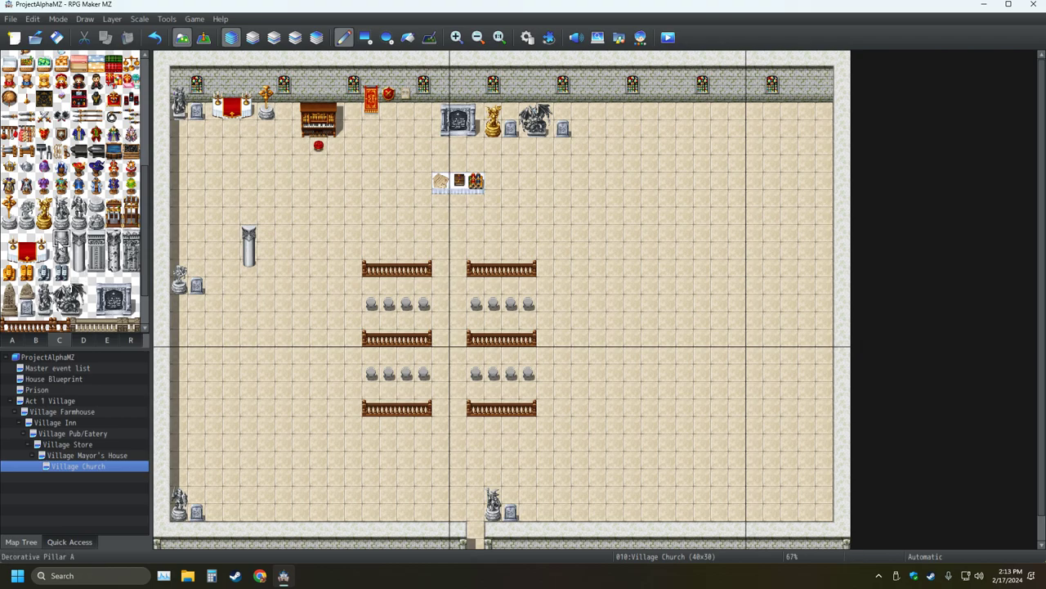
click(265, 269)
click(154, 38)
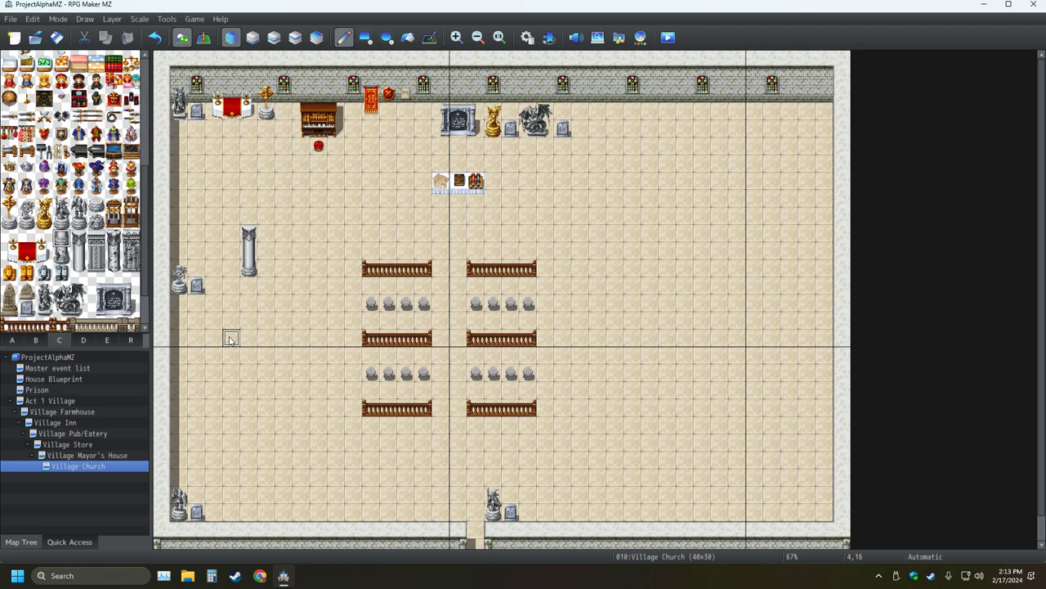
Step: Repaint the pillar in lighter stone and extend it upward
click(85, 267)
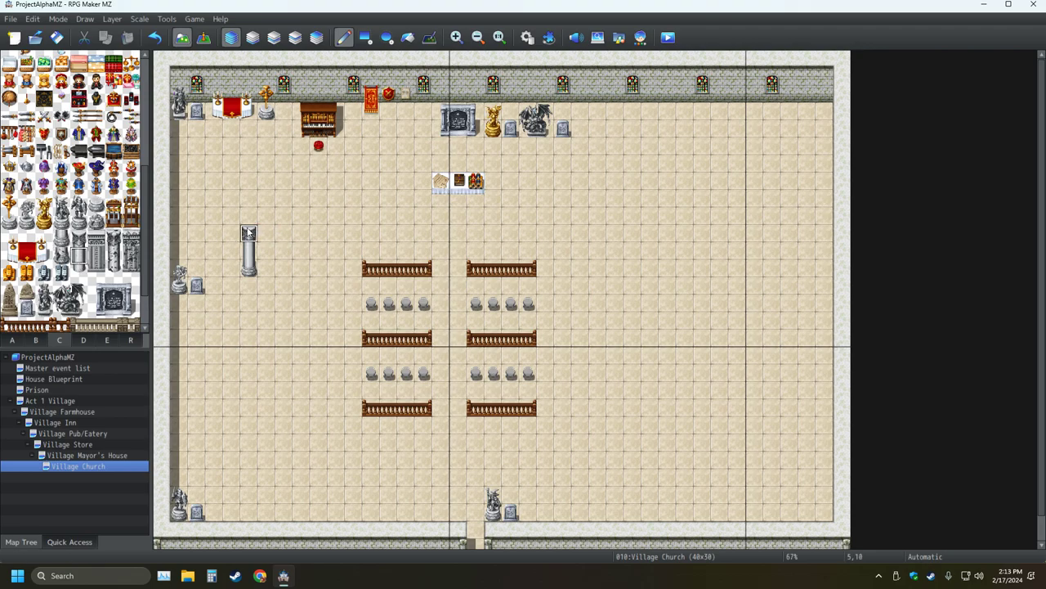
click(247, 249)
click(249, 233)
drag(242, 252, 248, 214)
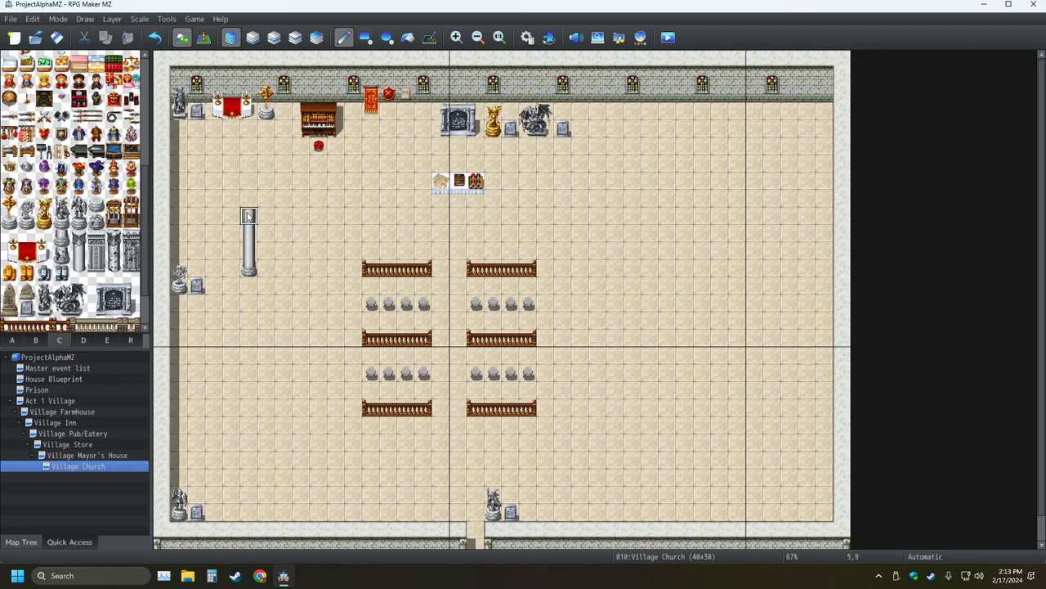
Step: Repaint the left pillar and add matching tall pillars at lower left, upper right and lower right
click(78, 237)
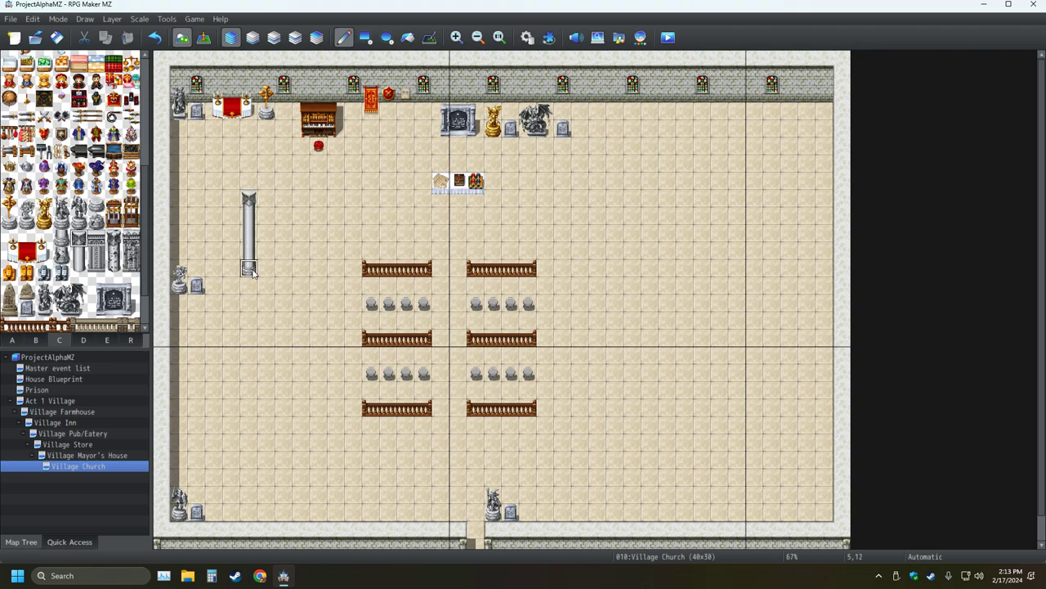
drag(255, 270, 255, 202)
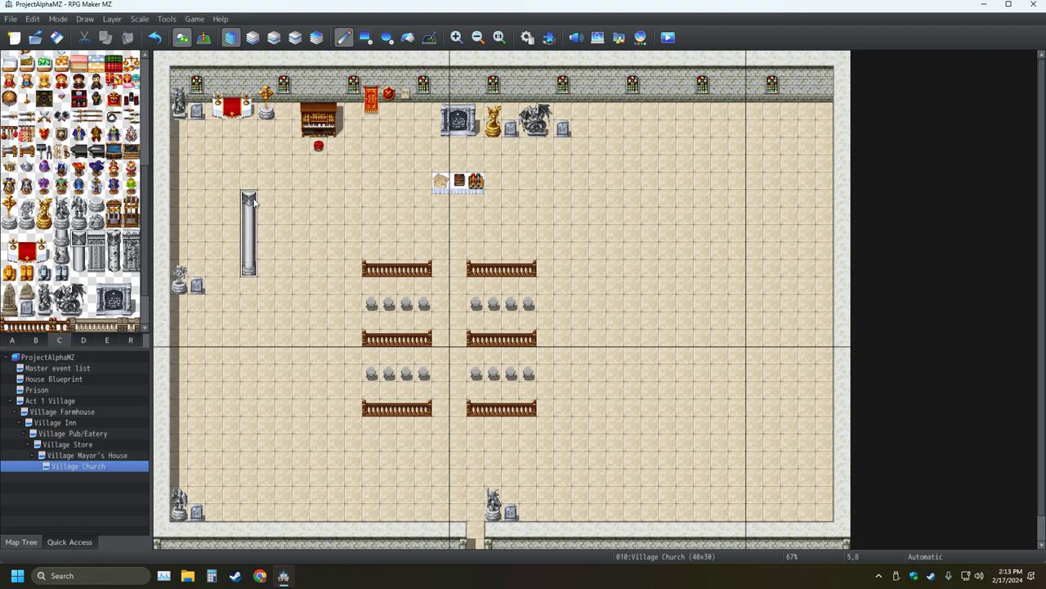
click(306, 441)
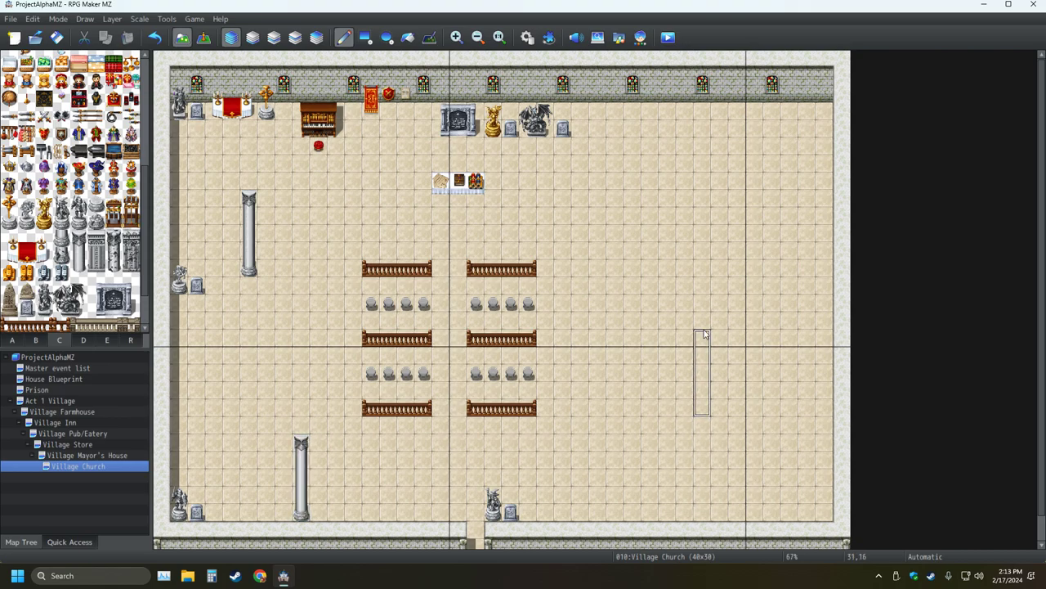
click(621, 155)
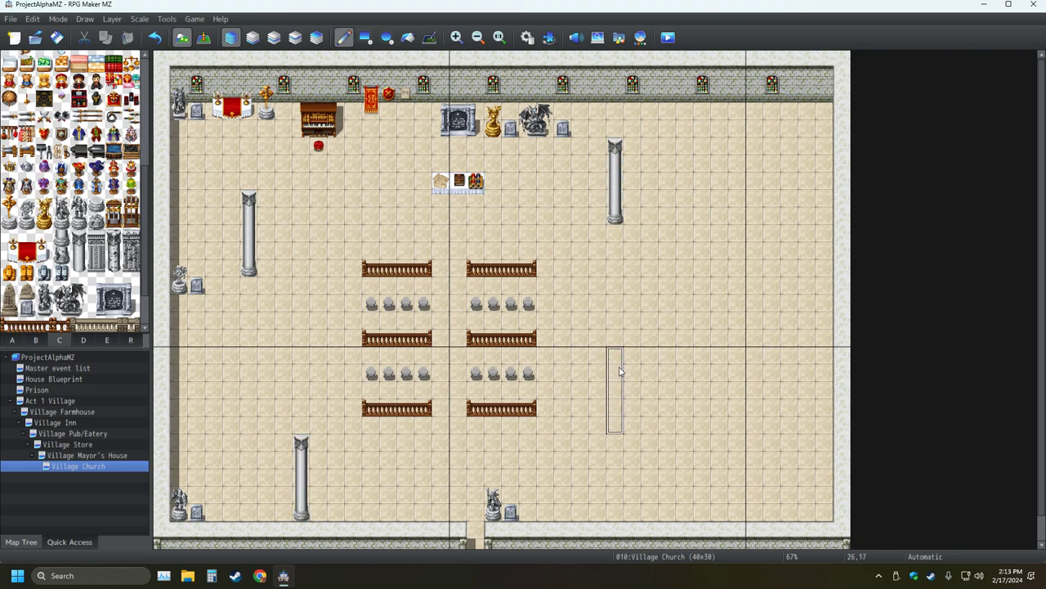
click(628, 447)
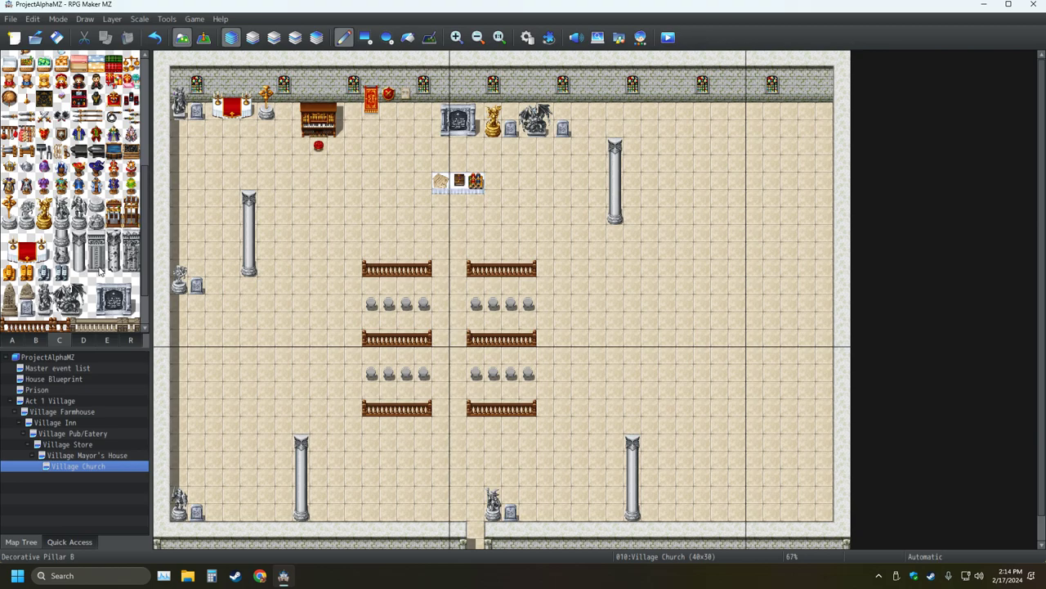
scroll(89, 288, down, 3)
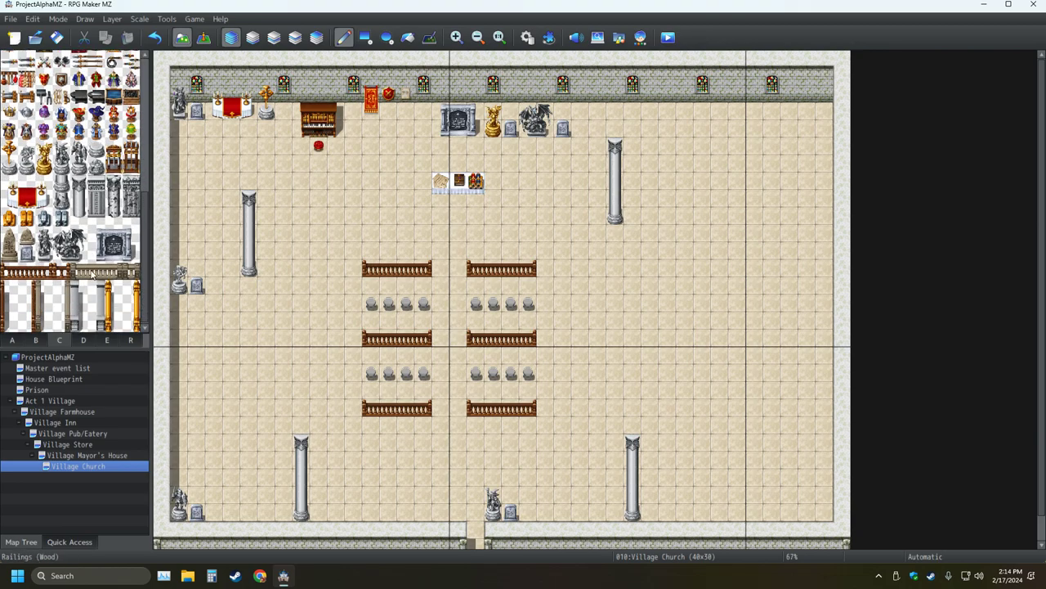
scroll(93, 274, up, 6)
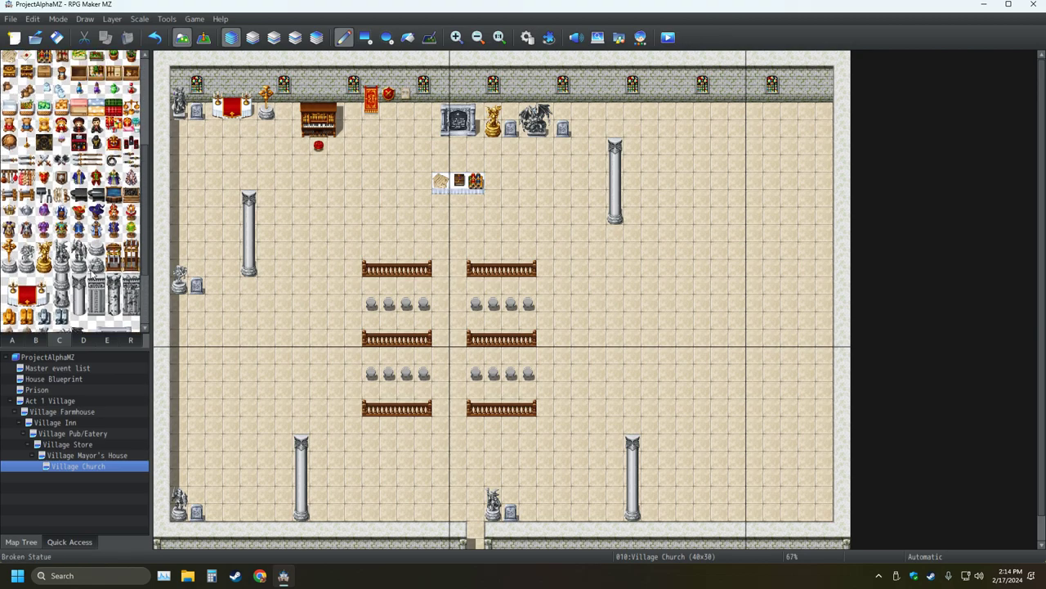
scroll(74, 192, up, 3)
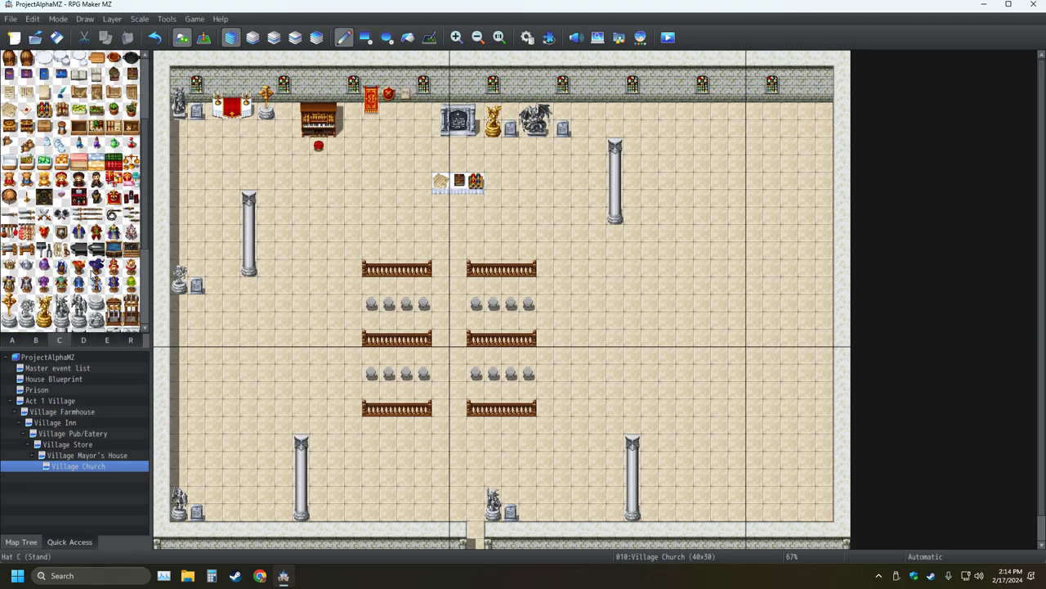
scroll(93, 274, up, 7)
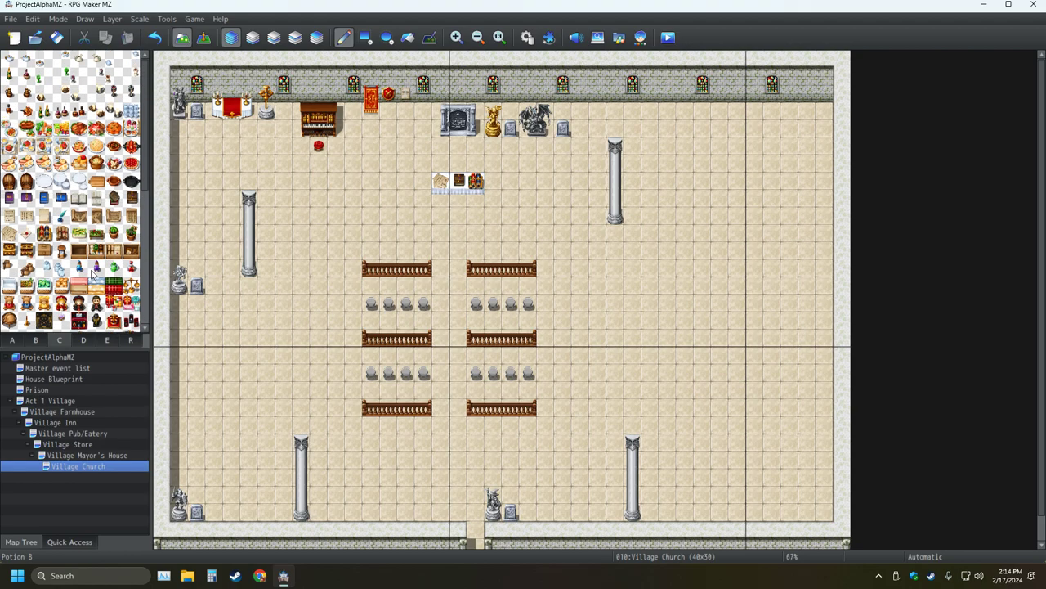
scroll(93, 274, up, 4)
click(36, 340)
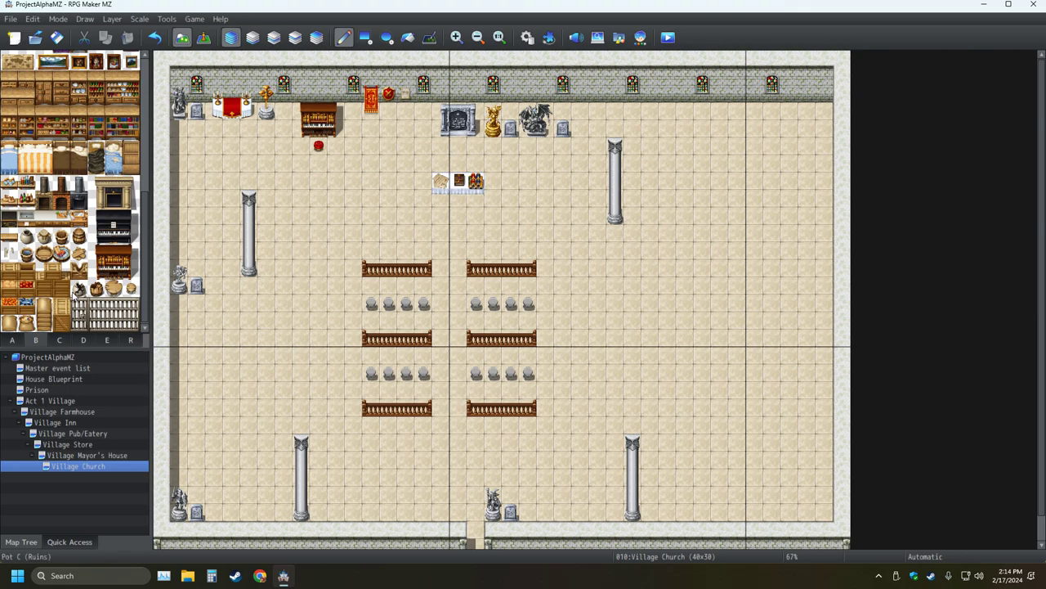
scroll(69, 298, up, 4)
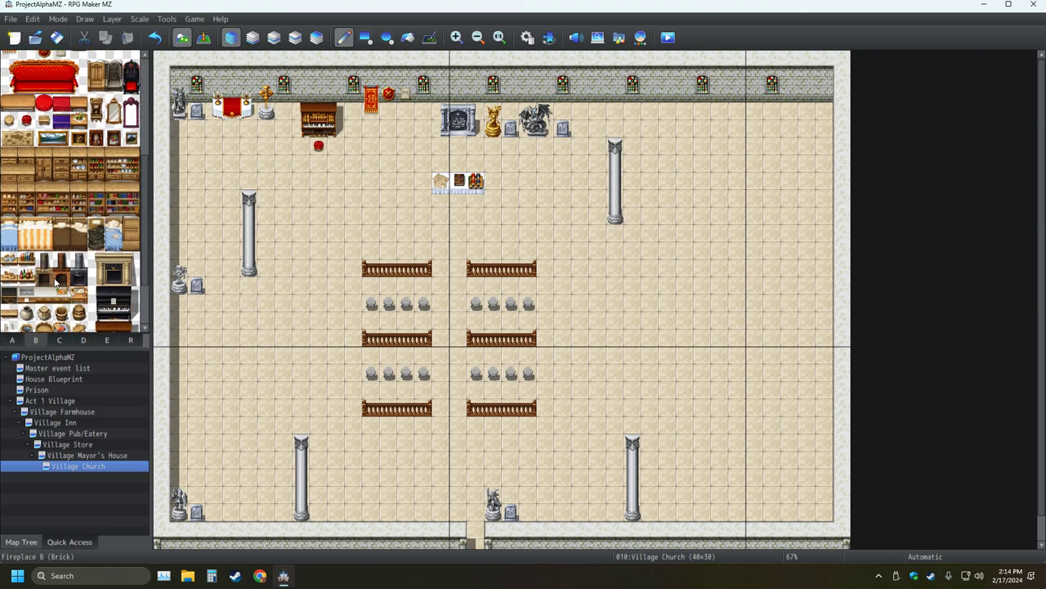
click(105, 283)
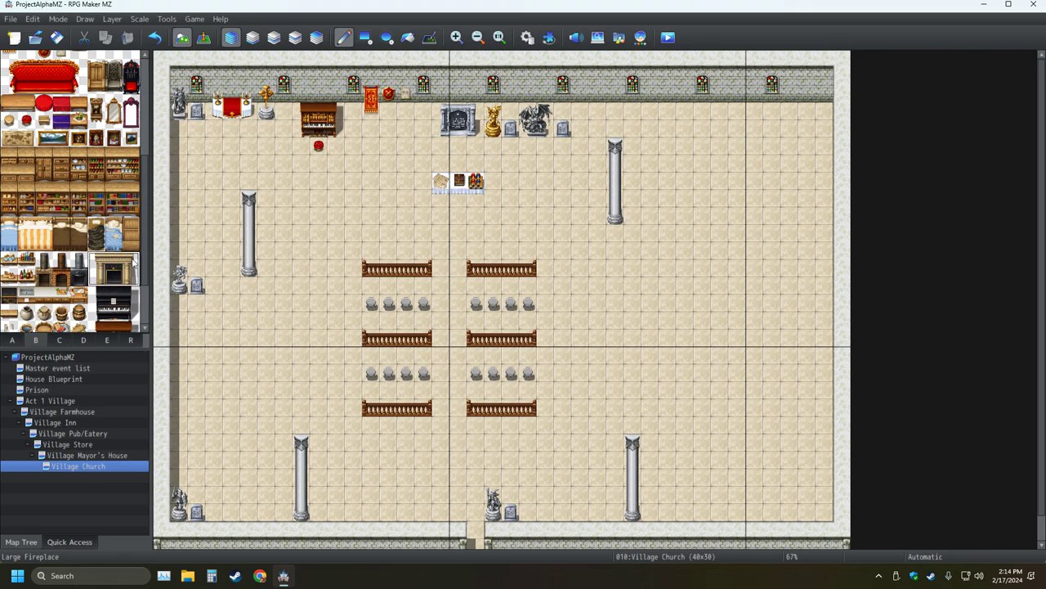
click(582, 94)
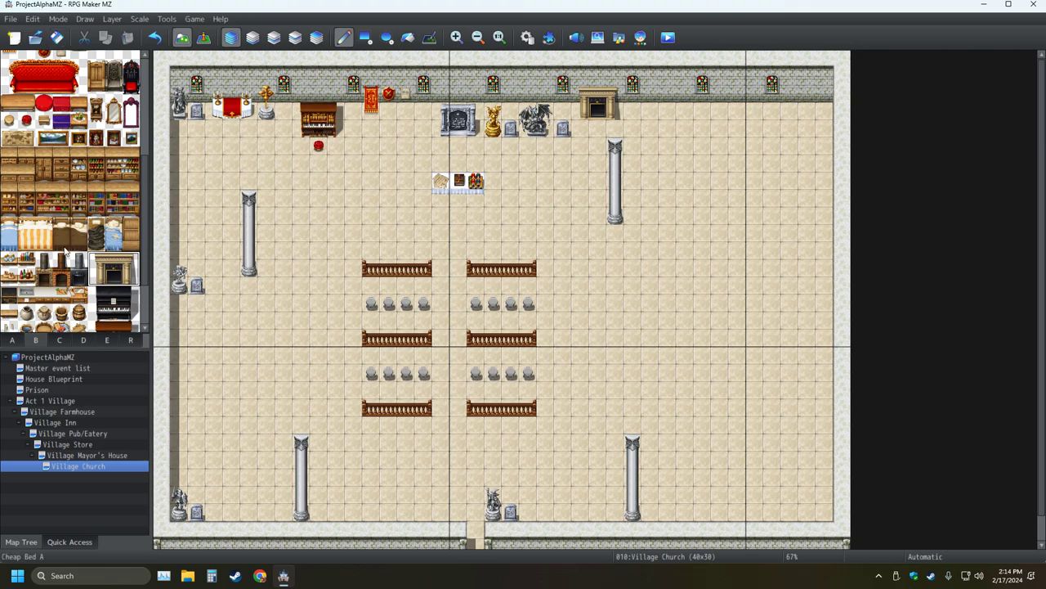
scroll(79, 286, down, 3)
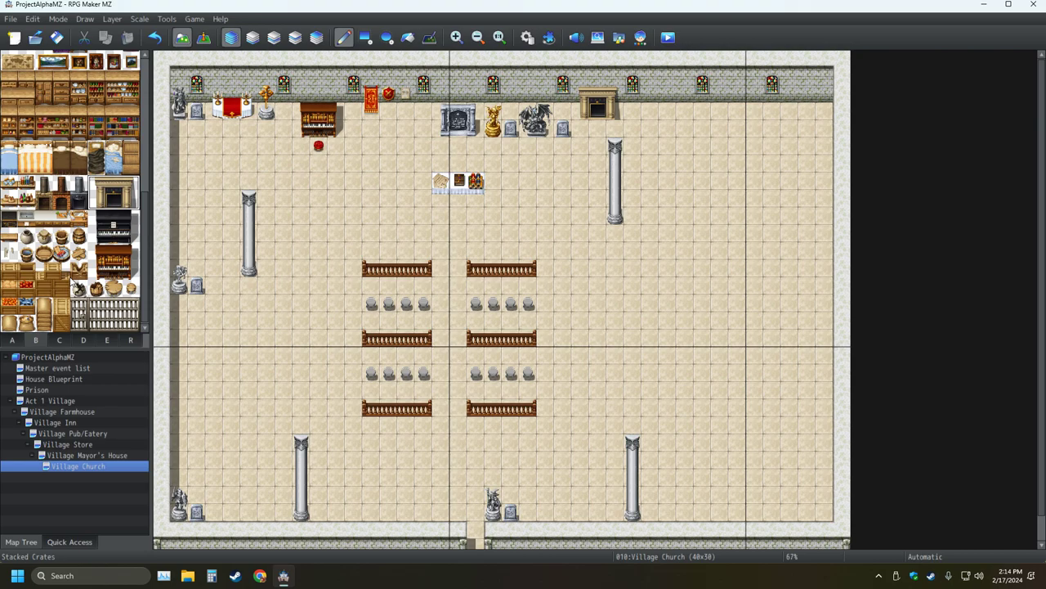
Step: Browse tileset tab B, trying the tall mirror and window tiles
scroll(73, 280, up, 3)
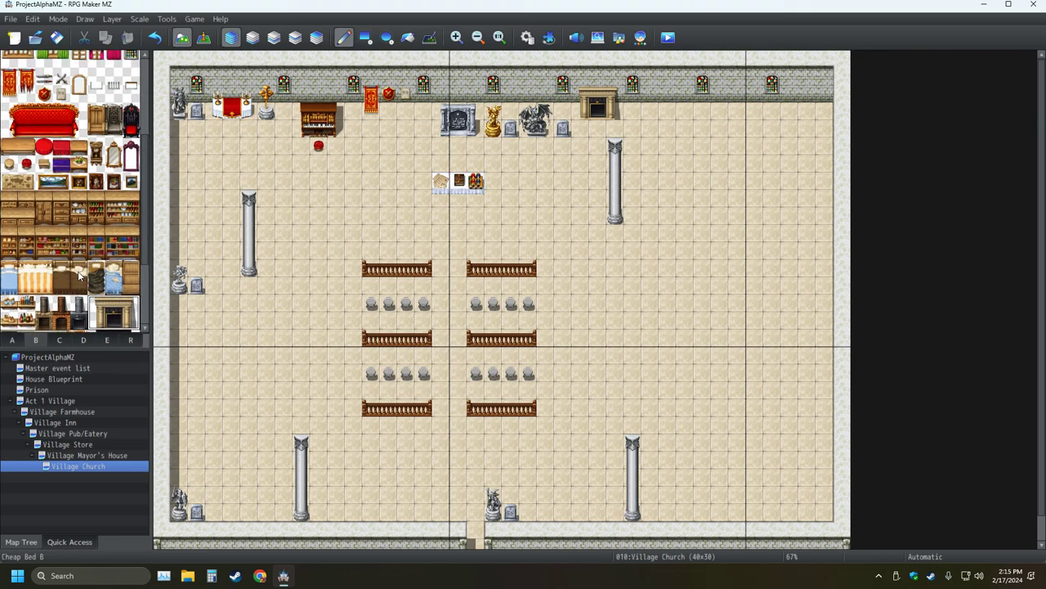
drag(97, 164, 97, 145)
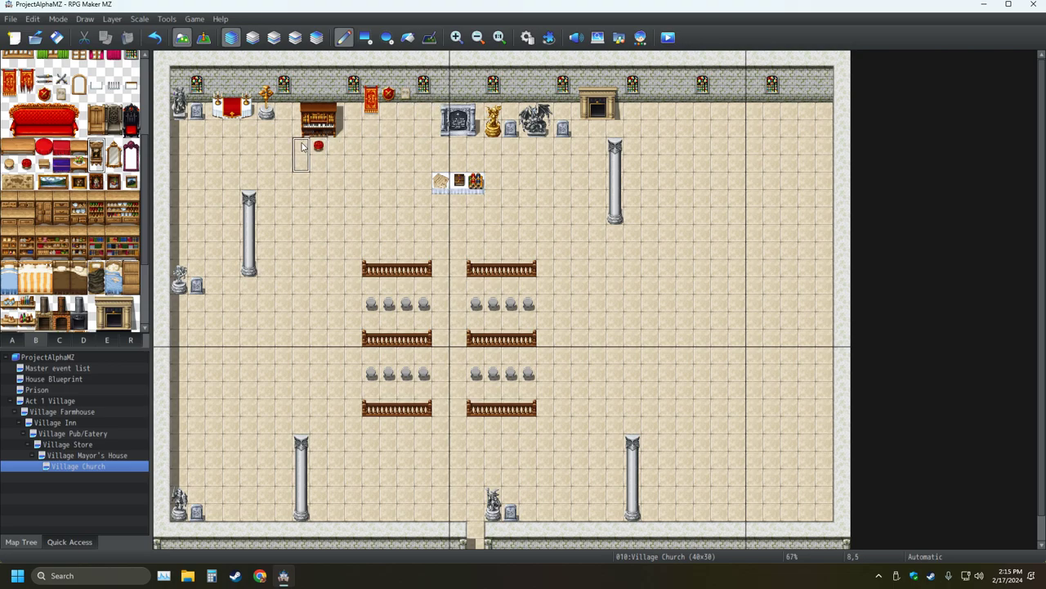
click(130, 168)
scroll(108, 223, up, 3)
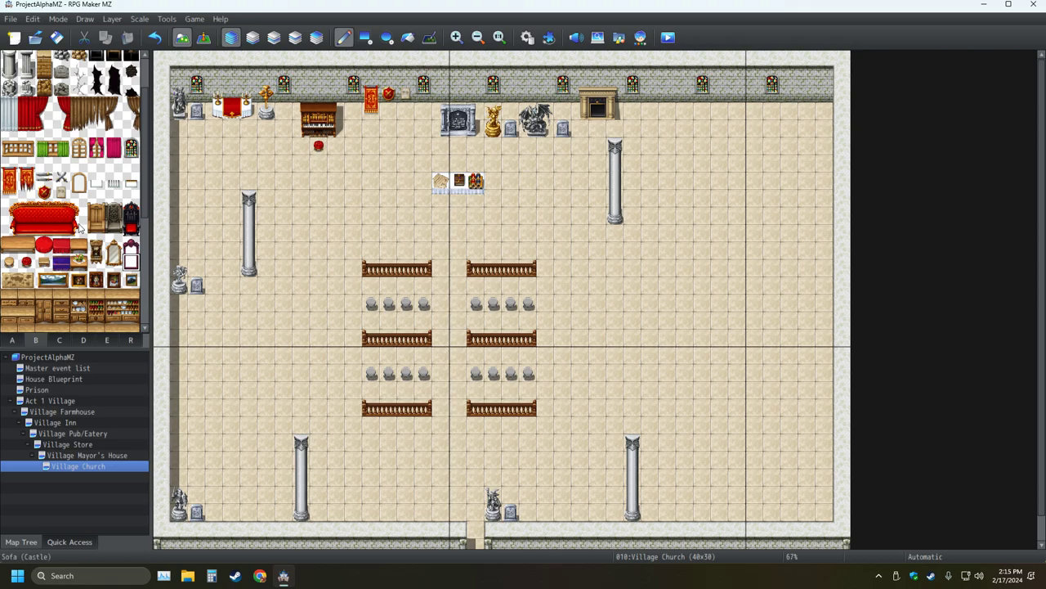
scroll(88, 270, up, 2)
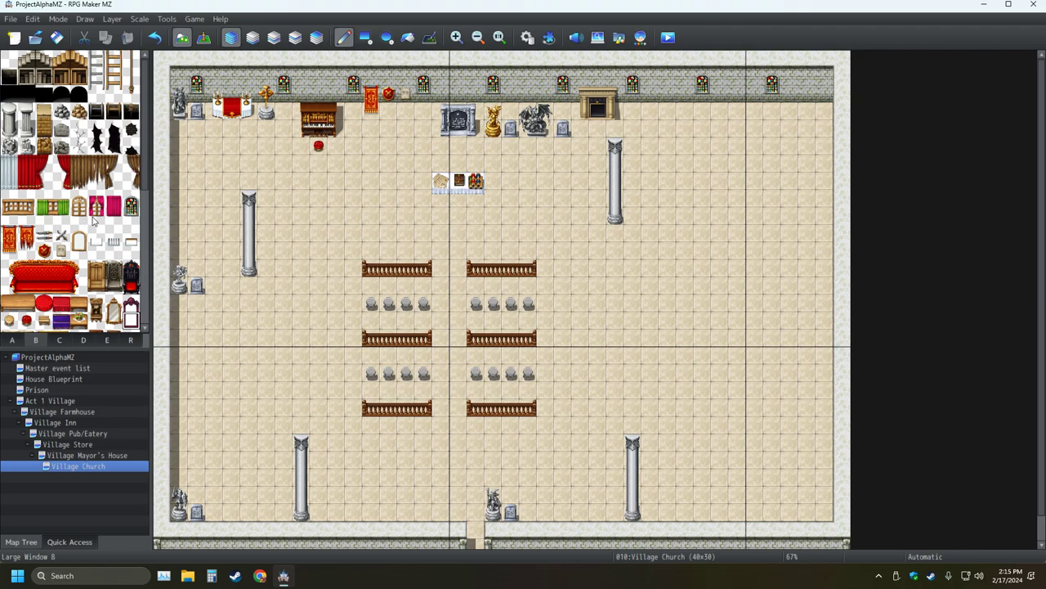
scroll(94, 221, down, 3)
scroll(94, 219, down, 4)
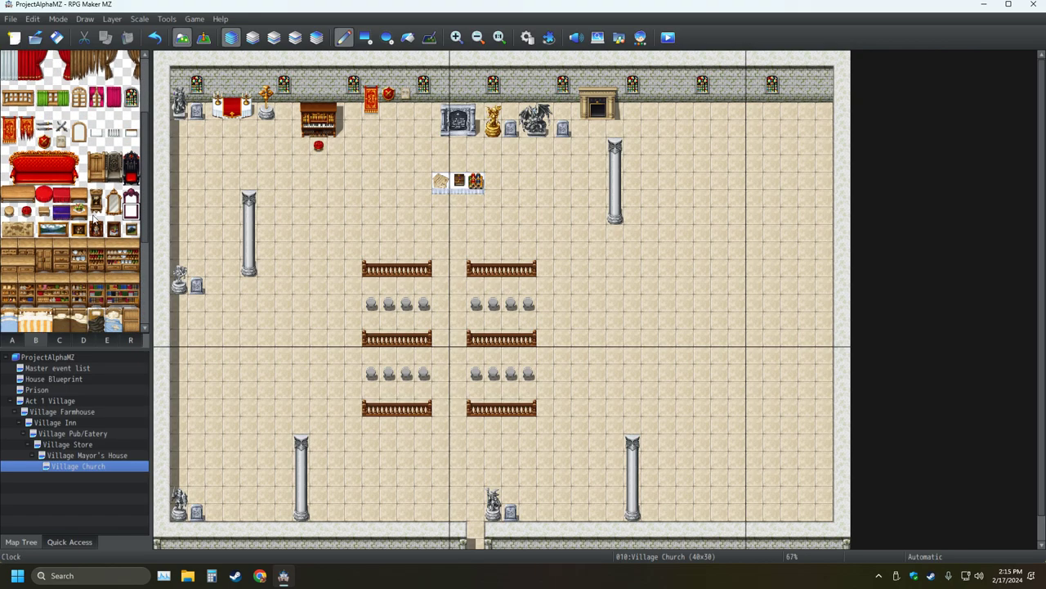
scroll(94, 219, down, 4)
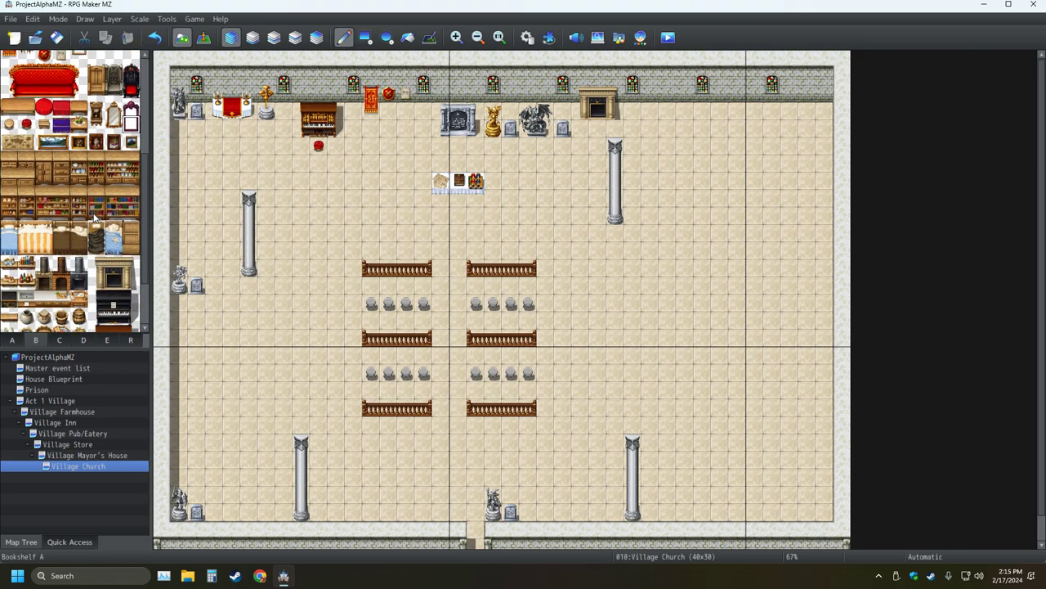
Step: Look through tabs C, E and A, then select the dark pentagram emblem in tab C
click(58, 339)
click(106, 339)
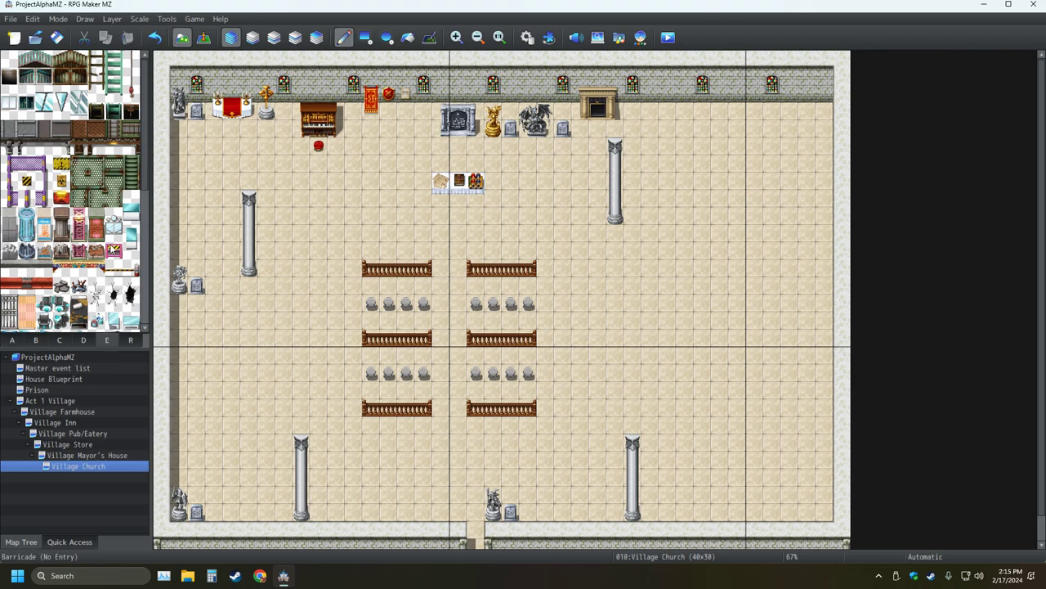
scroll(113, 249, down, 3)
scroll(113, 252, down, 5)
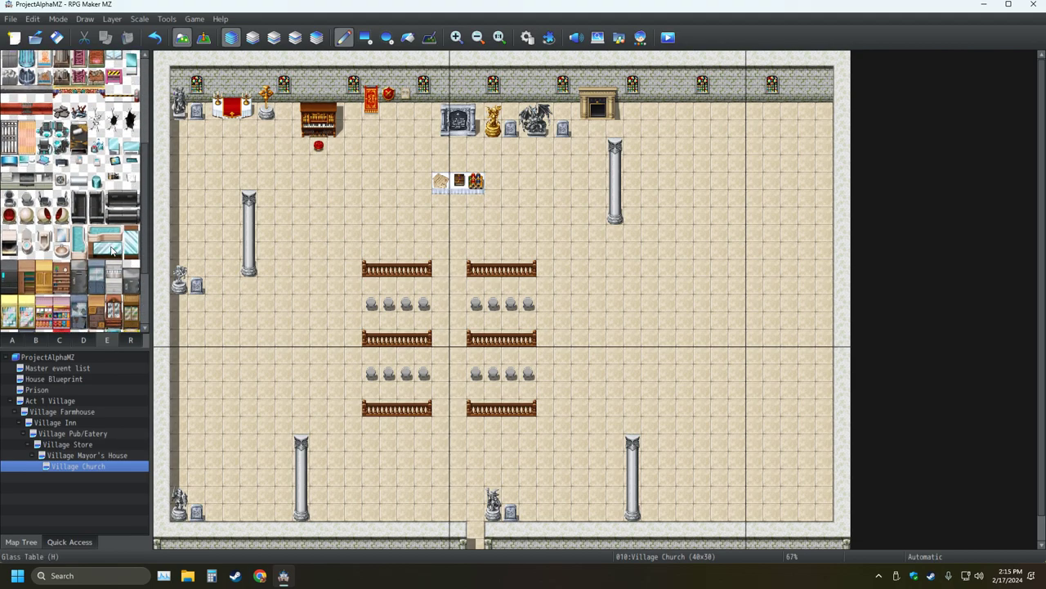
scroll(113, 252, up, 5)
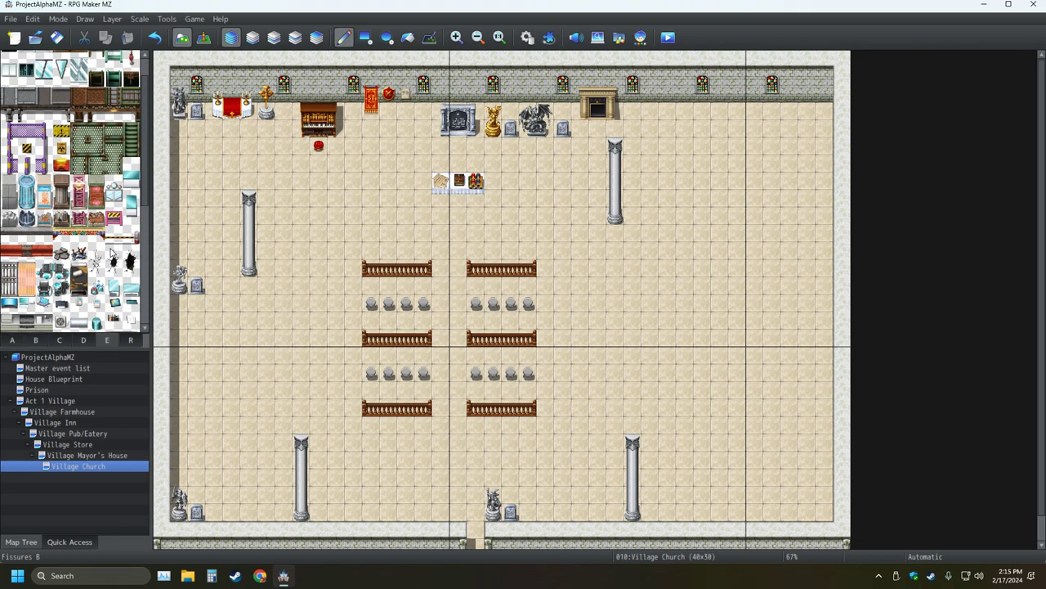
click(62, 341)
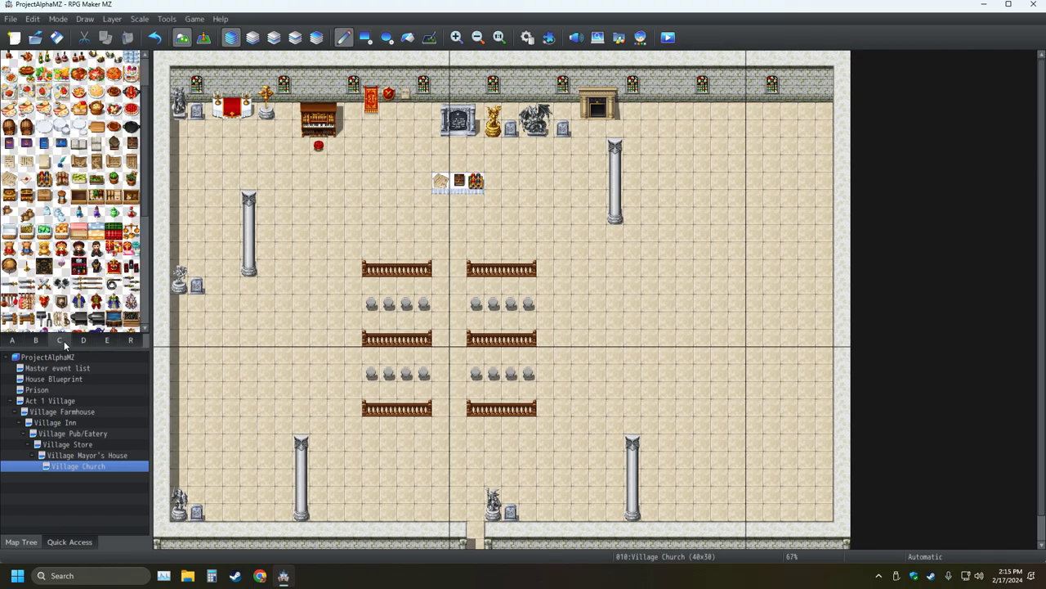
click(11, 342)
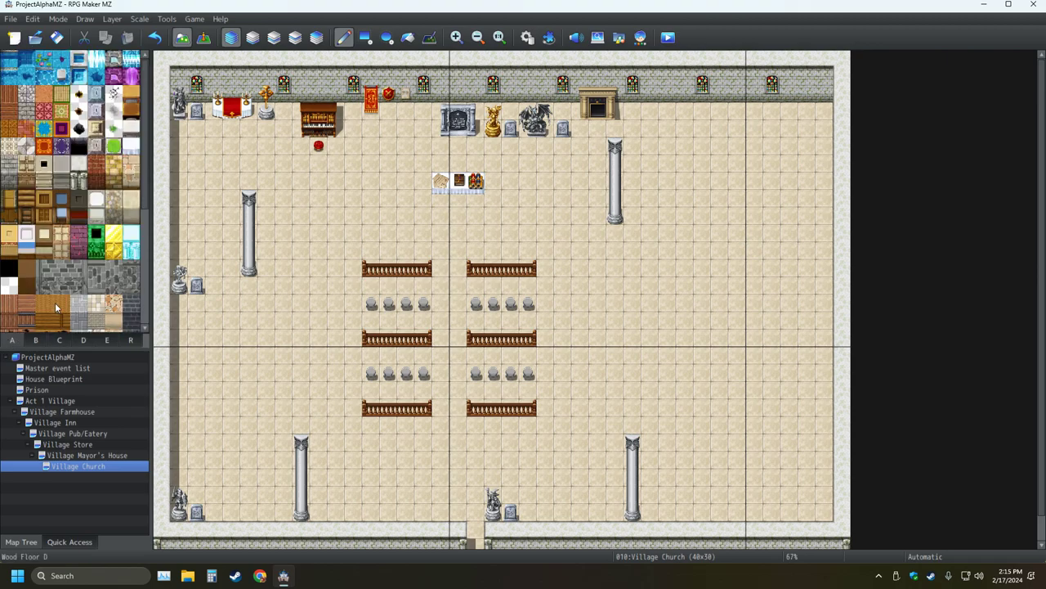
scroll(76, 305, down, 6)
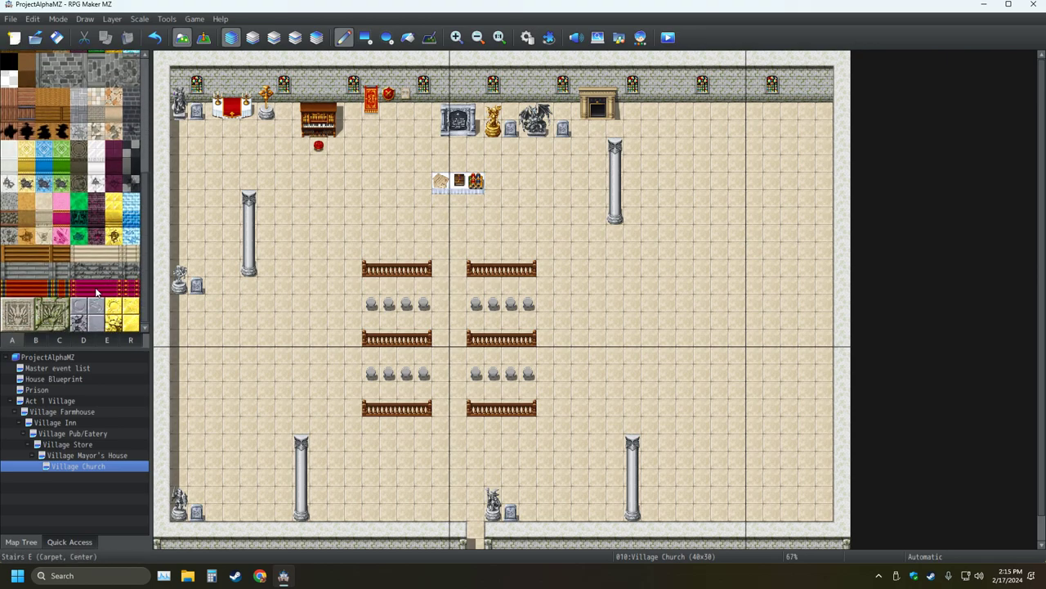
click(60, 342)
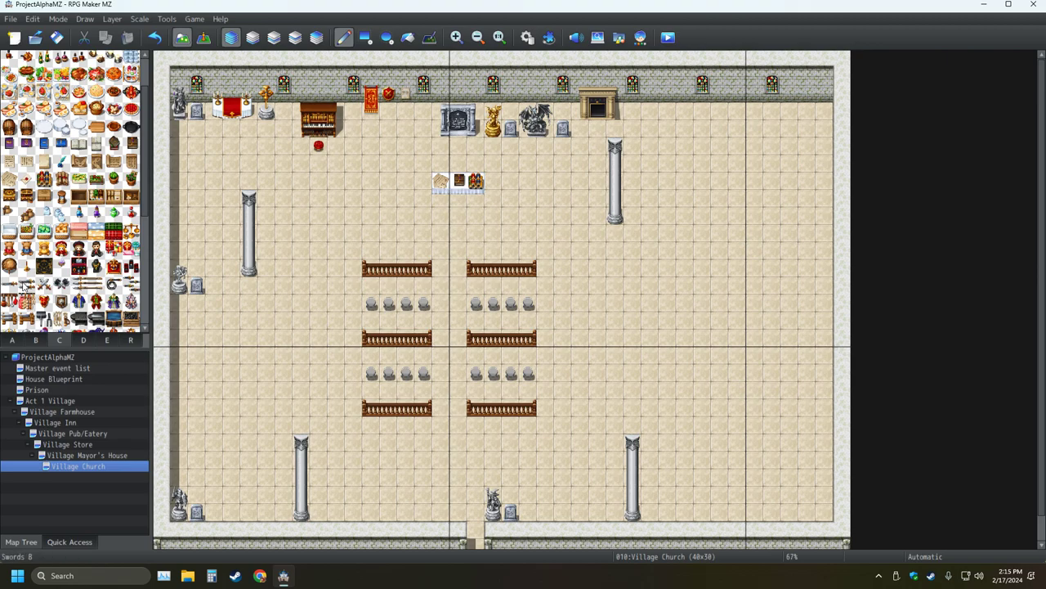
click(44, 267)
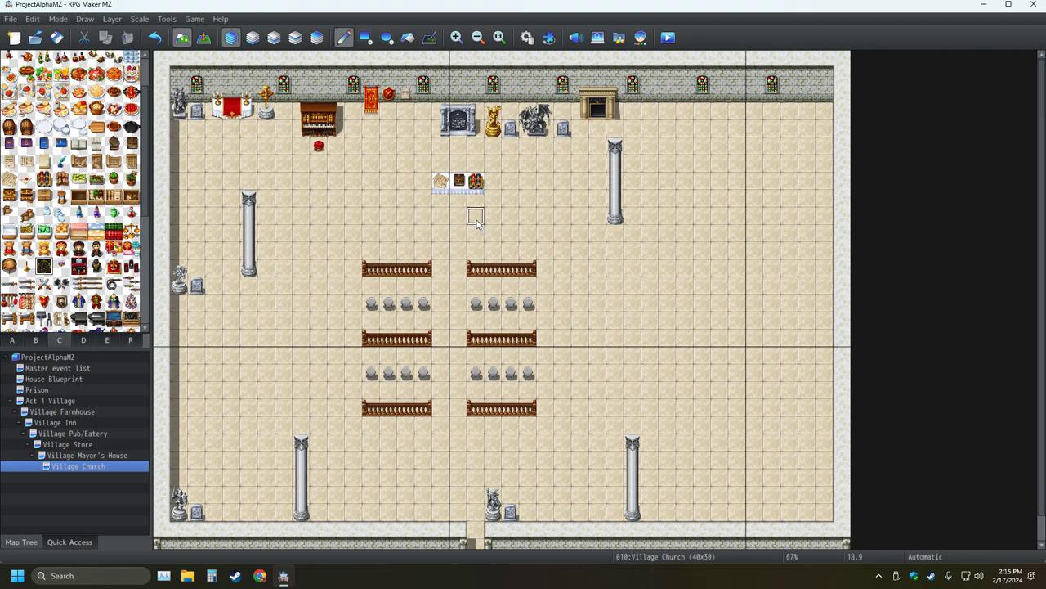
Step: Paint the pentagram on the back wall and view the map at 100% zoom
click(476, 92)
click(498, 37)
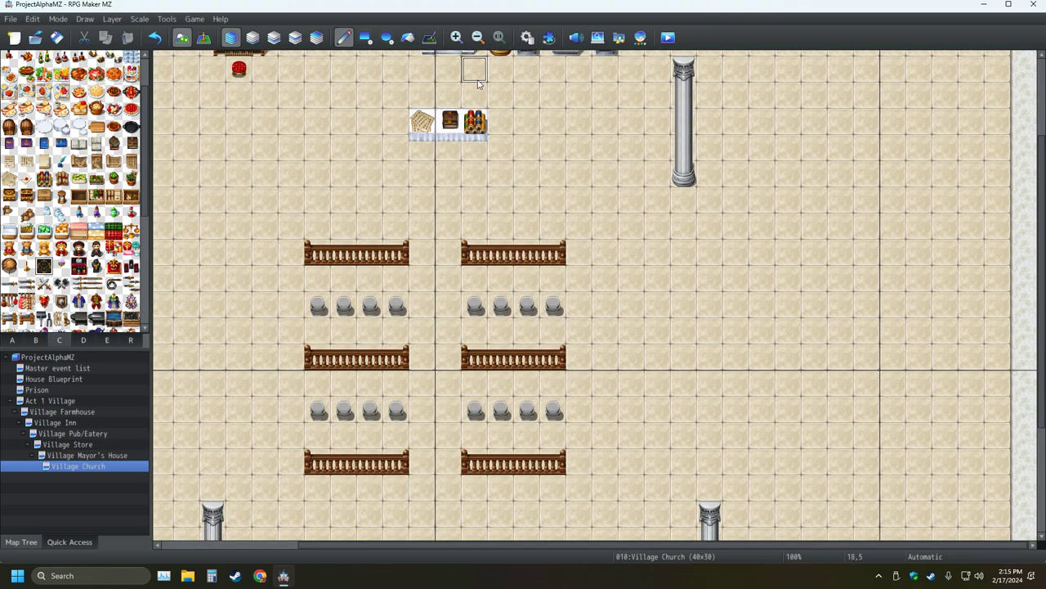
scroll(491, 131, up, 3)
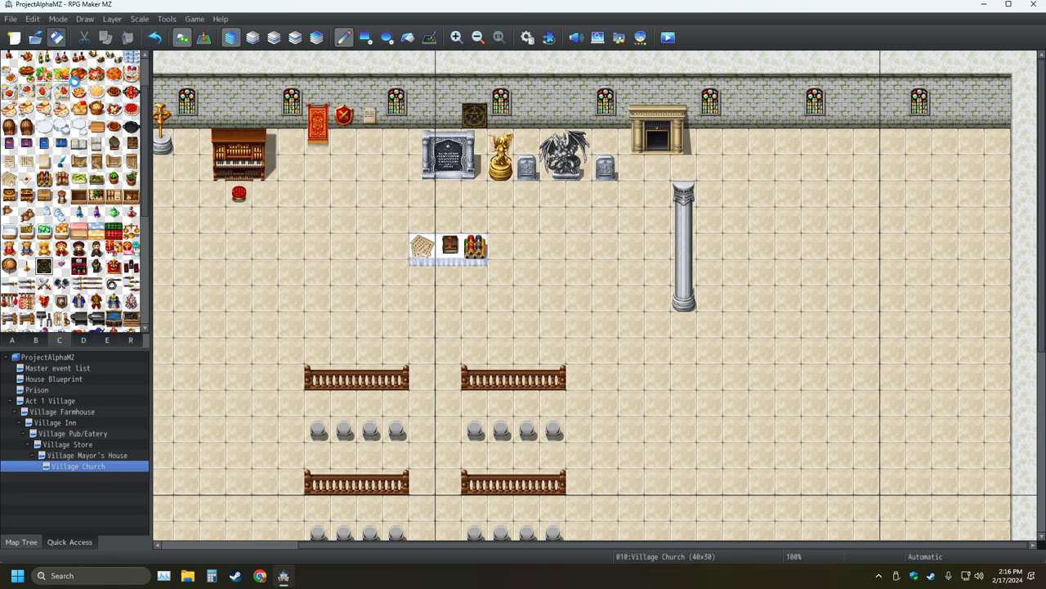
click(95, 454)
click(97, 465)
scroll(96, 235, down, 3)
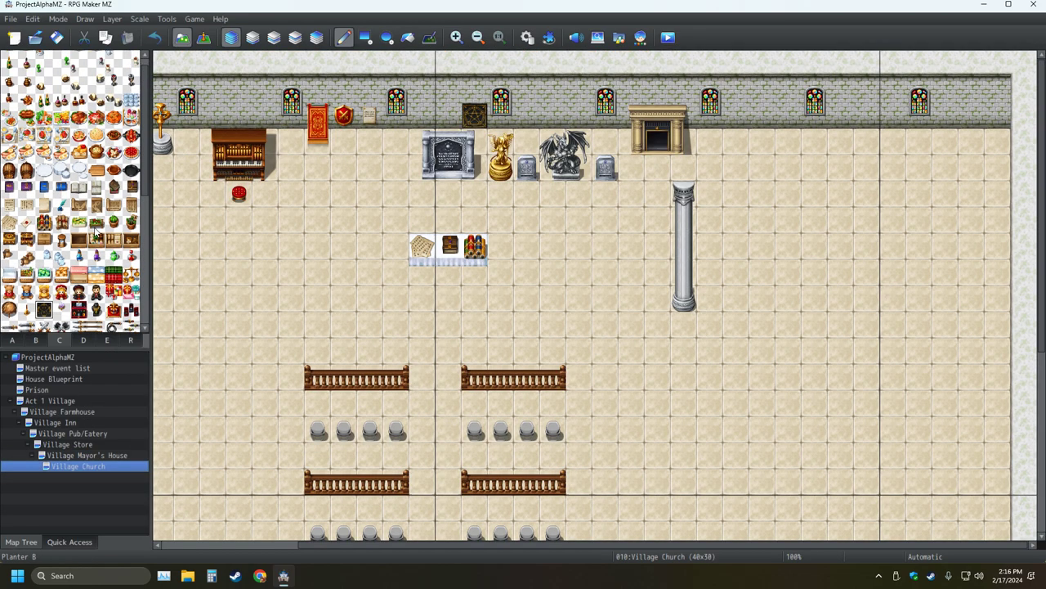
scroll(97, 237, down, 10)
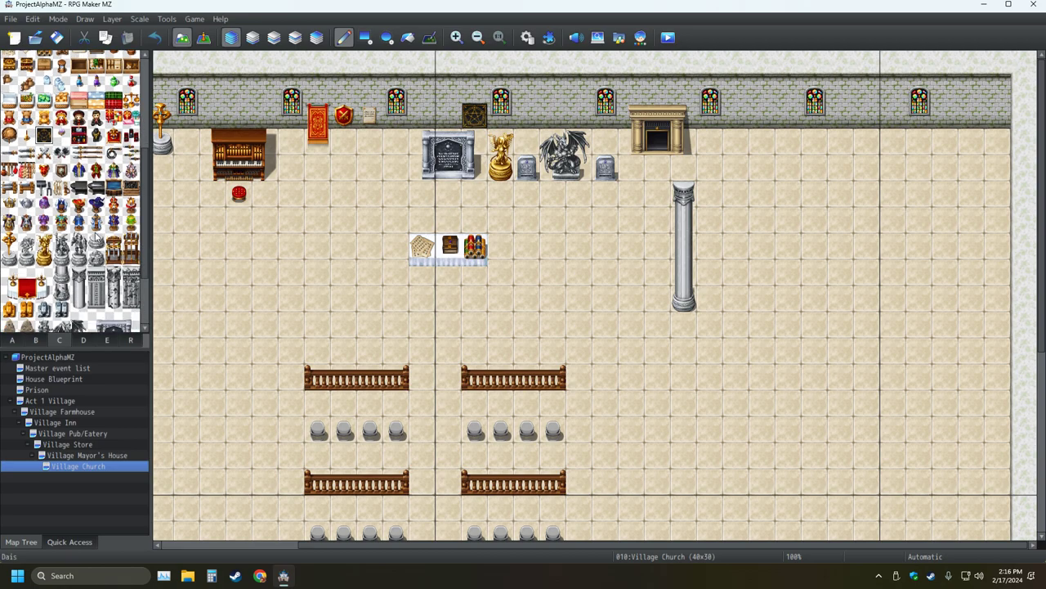
scroll(97, 242, down, 4)
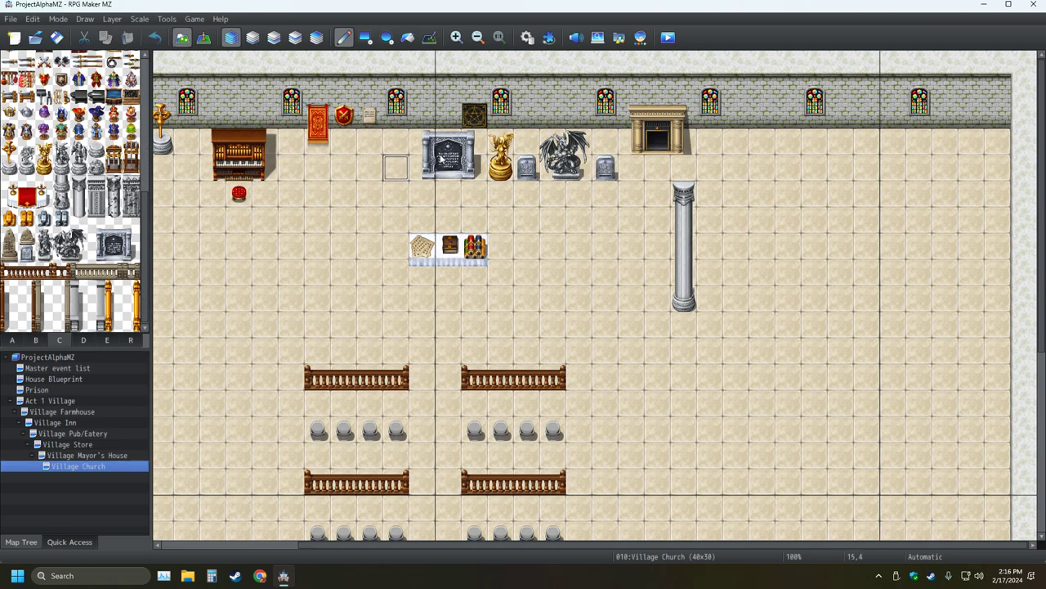
Step: Move the pentagram to the wall just above and left of the stone monument
click(478, 118)
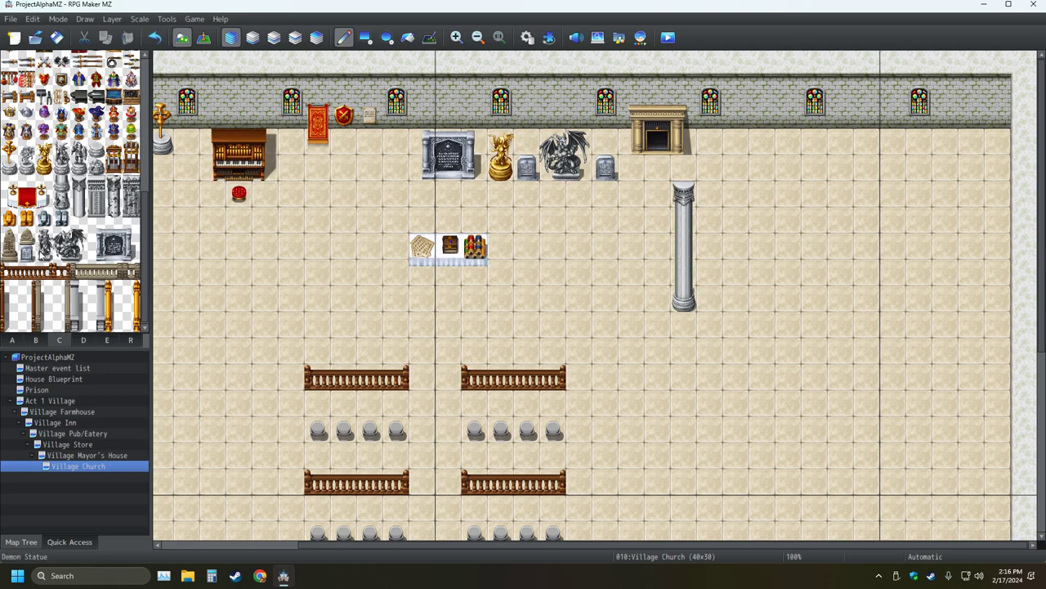
scroll(45, 254, up, 6)
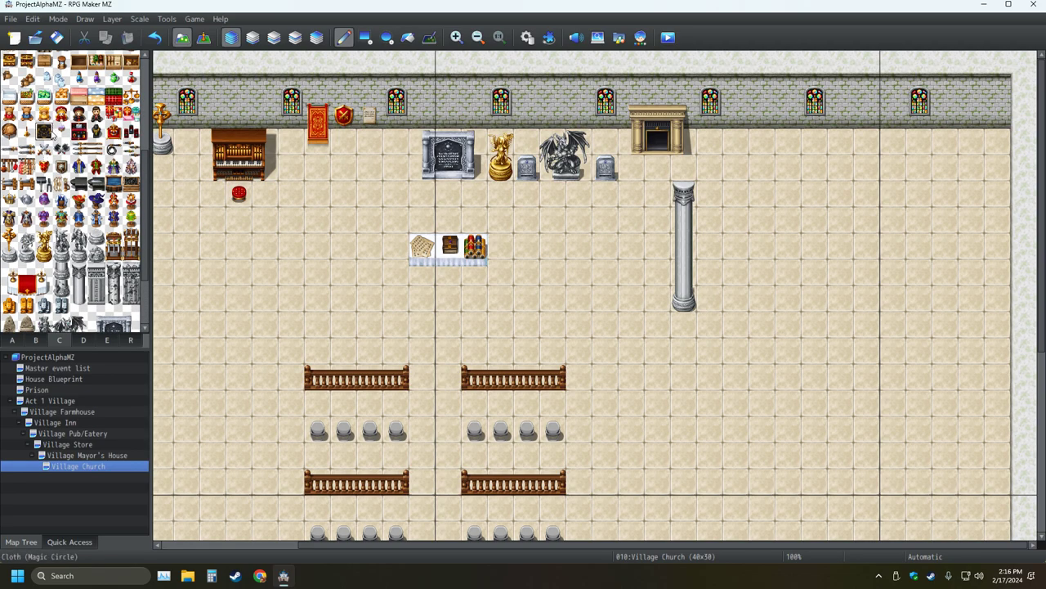
click(291, 115)
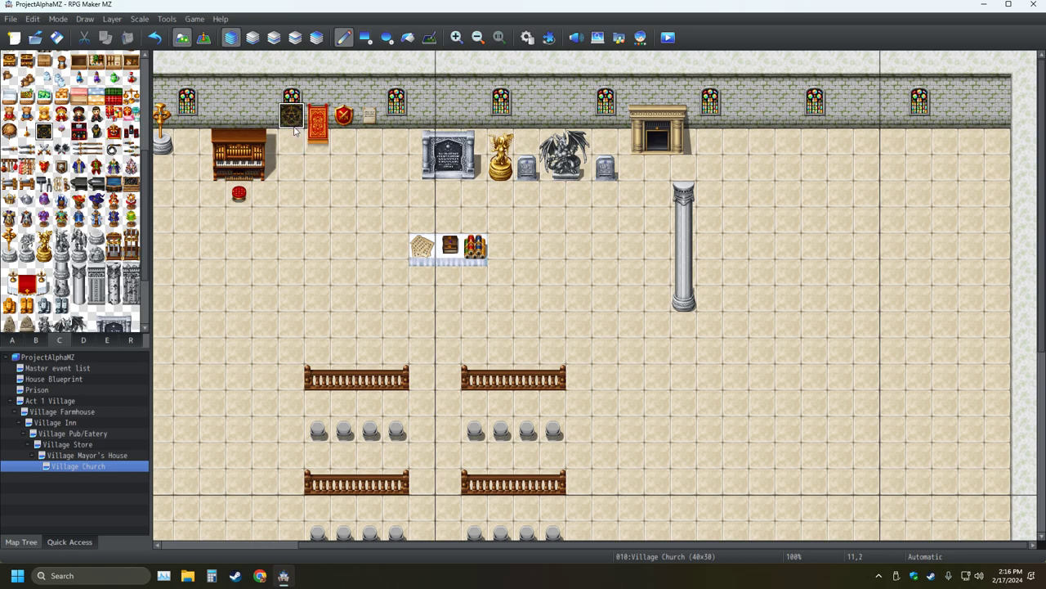
click(155, 38)
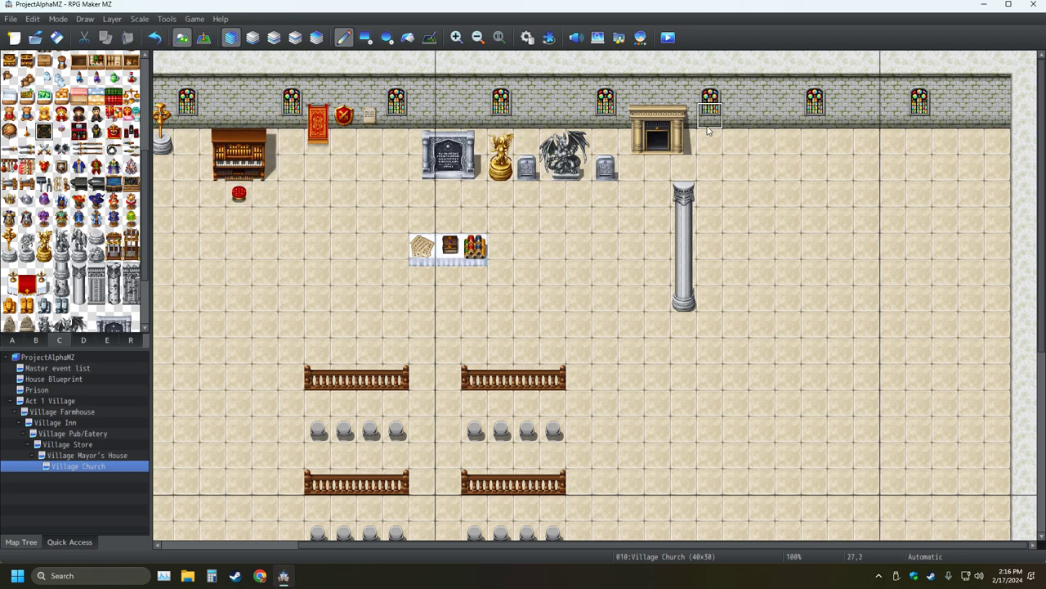
middle_drag(349, 174, 286, 179)
shift+scroll(286, 179, right, 4)
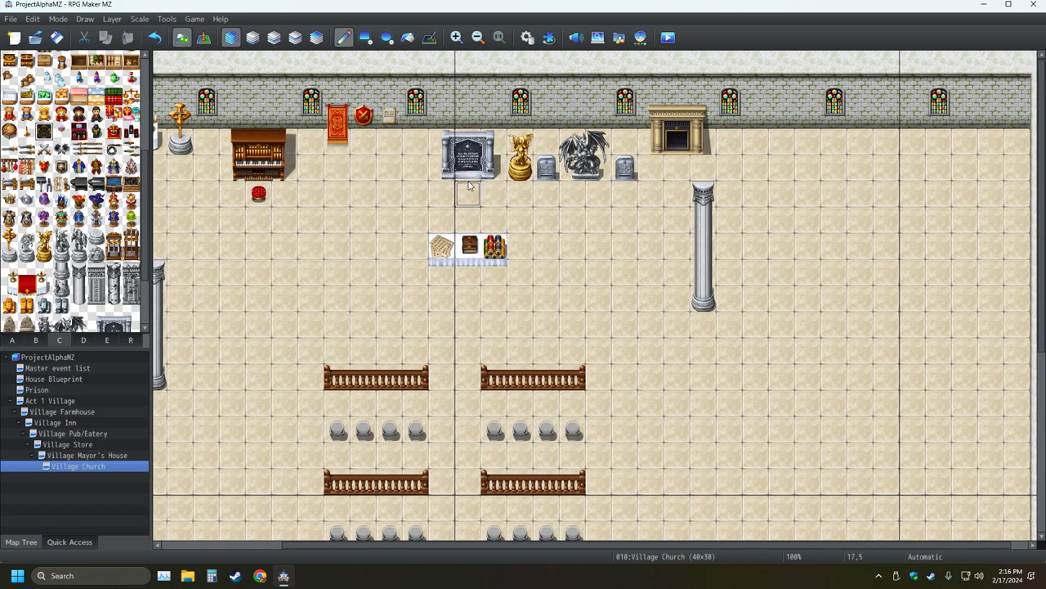
click(441, 115)
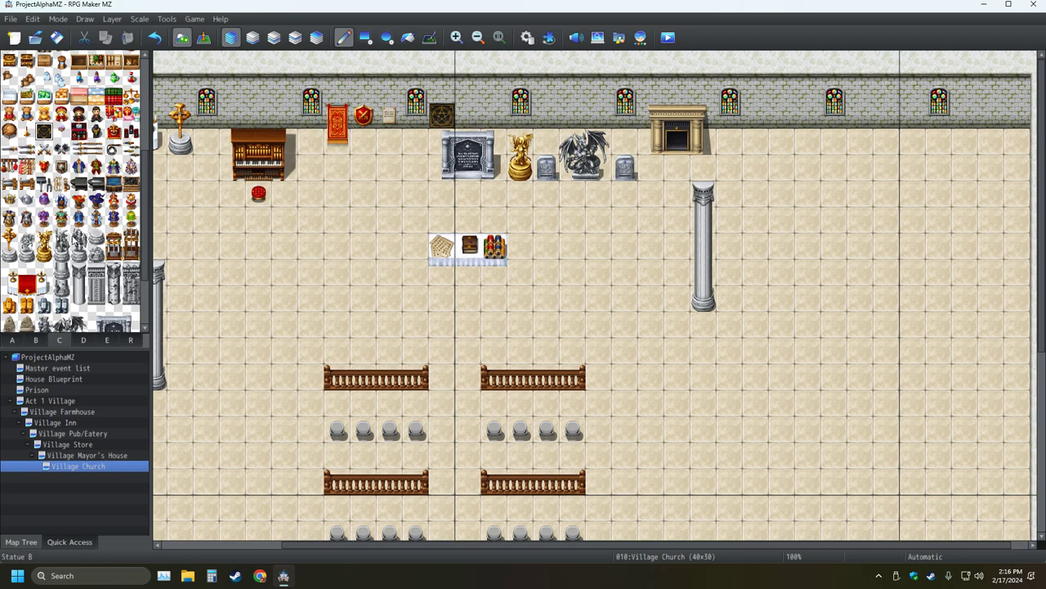
scroll(82, 233, up, 2)
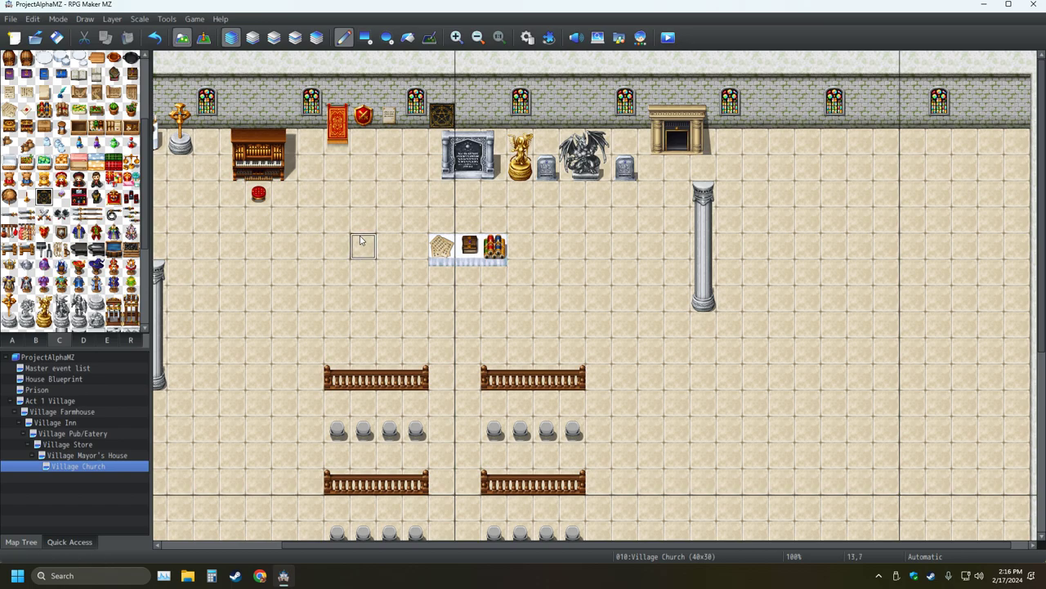
Step: Navigate around the Village Church map, then select the Rectangle tool and the furniture tileset
ctrl+scroll(360, 239, down, 5)
ctrl+scroll(364, 244, up, 2)
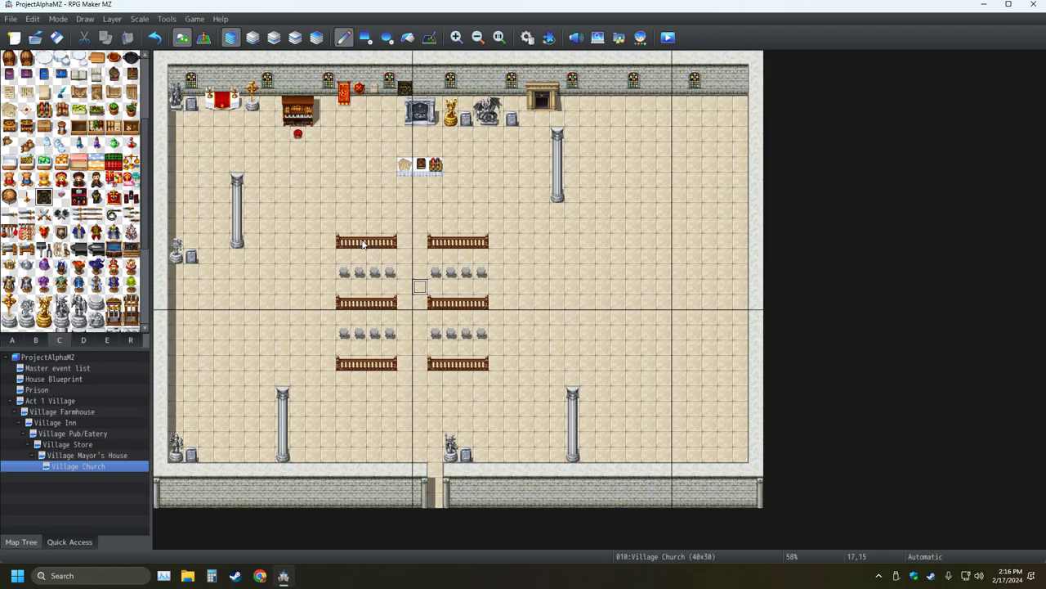
ctrl+scroll(363, 244, up, 1)
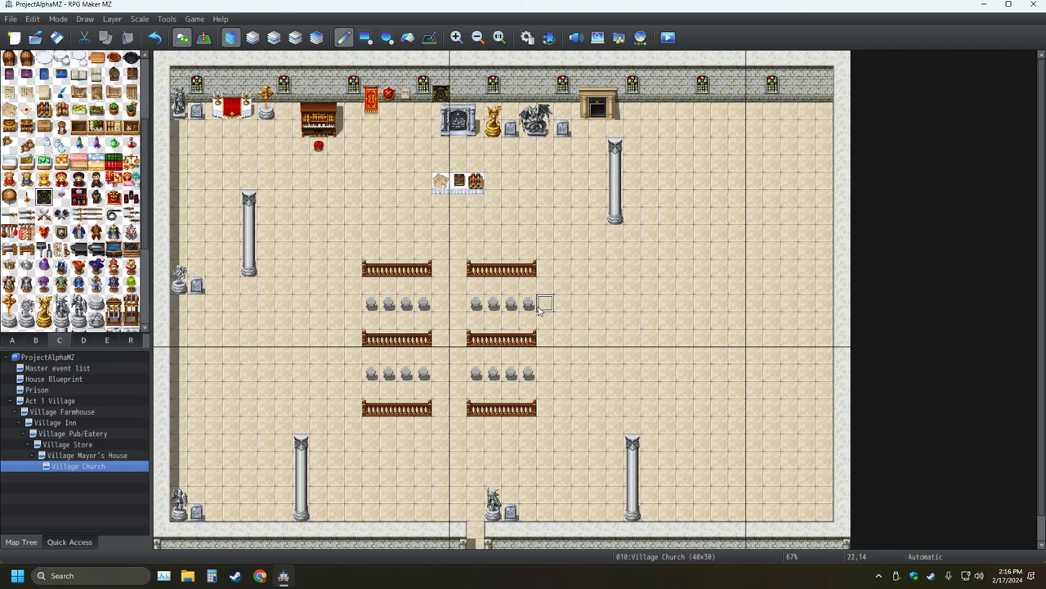
ctrl+scroll(539, 309, up, 1)
middle_click(672, 305)
middle_click(709, 302)
ctrl+scroll(822, 282, down, 2)
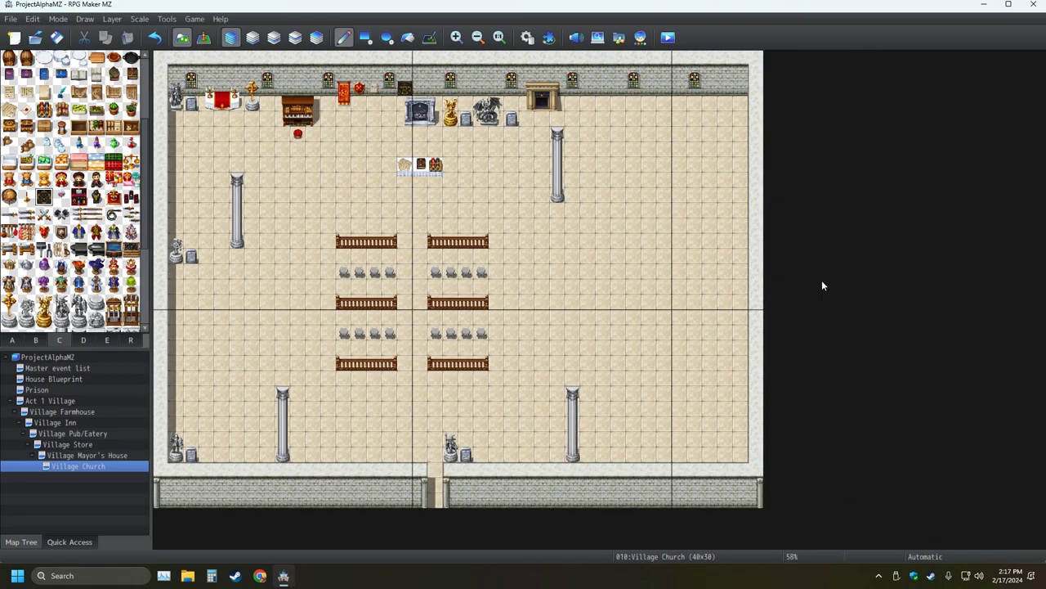
ctrl+scroll(727, 272, up, 1)
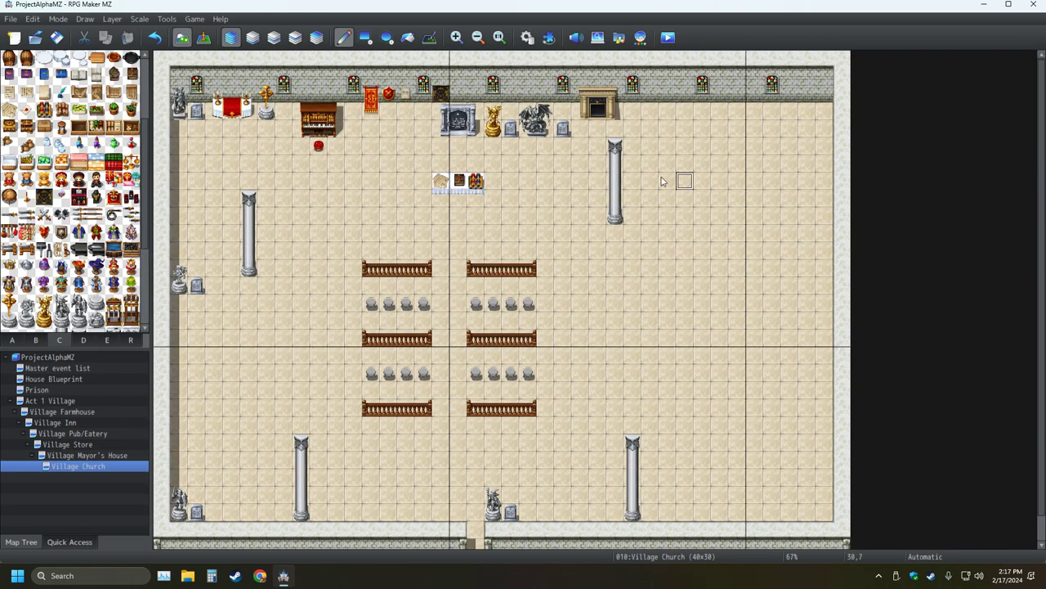
click(365, 38)
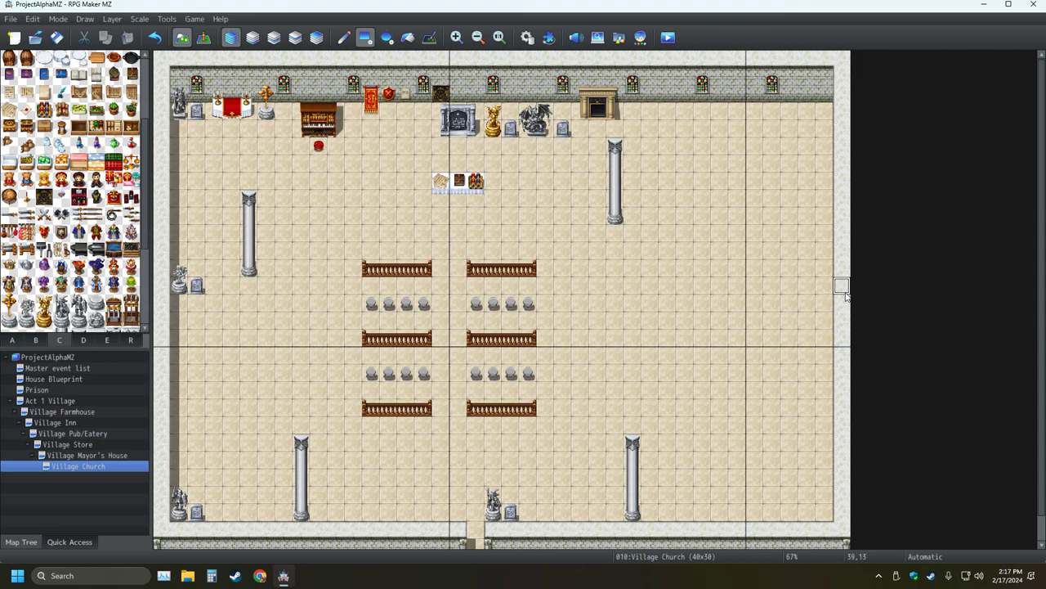
click(36, 342)
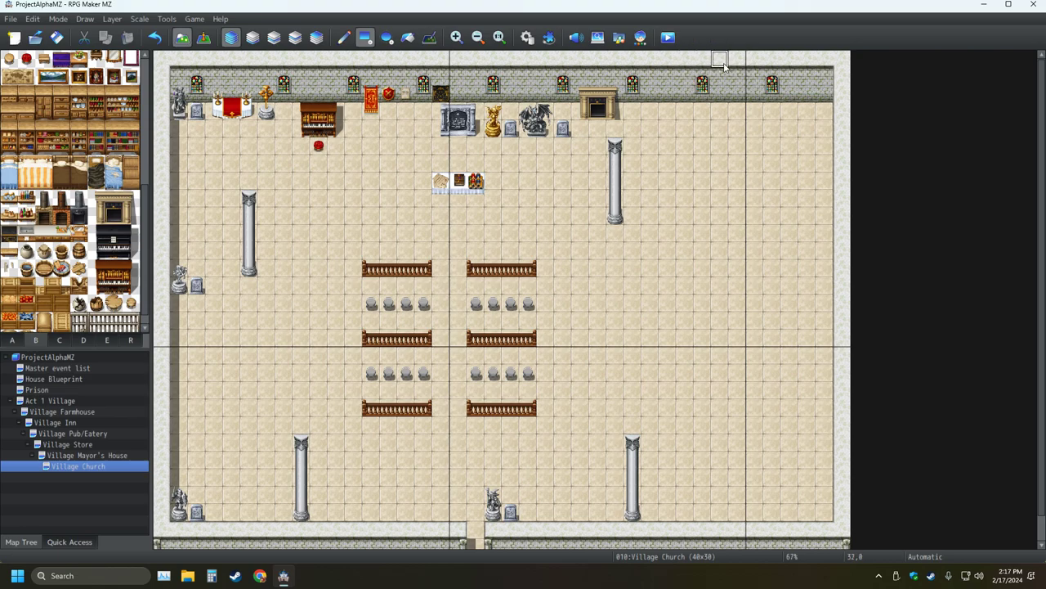
Step: Draw a partition wall down from the top wall and a stone wall face along the room's bottom
mouse_move(723, 65)
mouse_down()
mouse_move(728, 261)
mouse_move(773, 263)
mouse_move(732, 273)
mouse_move(835, 274)
mouse_up()
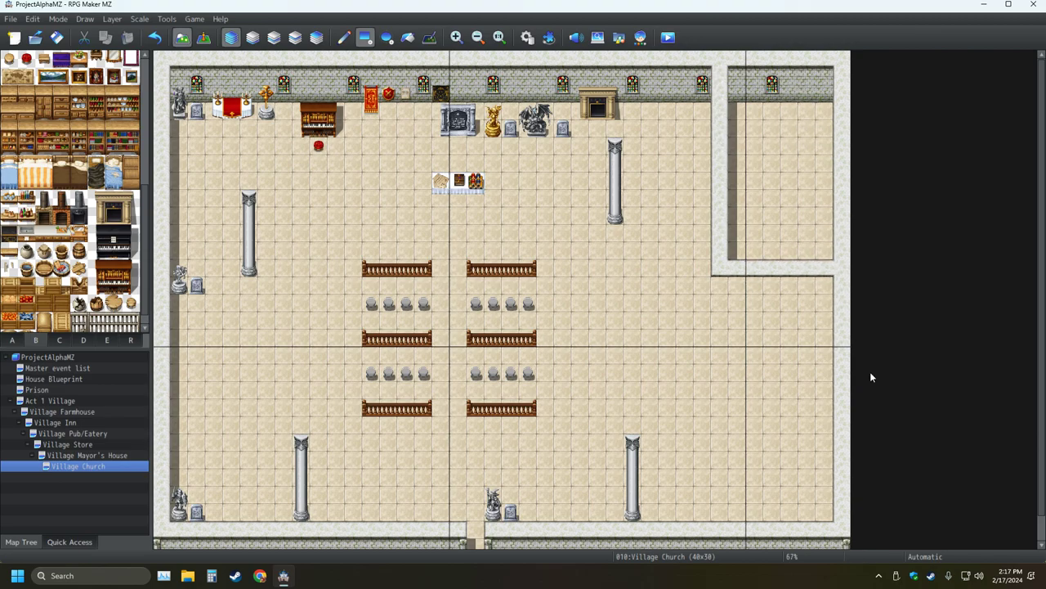
drag(824, 286, 726, 289)
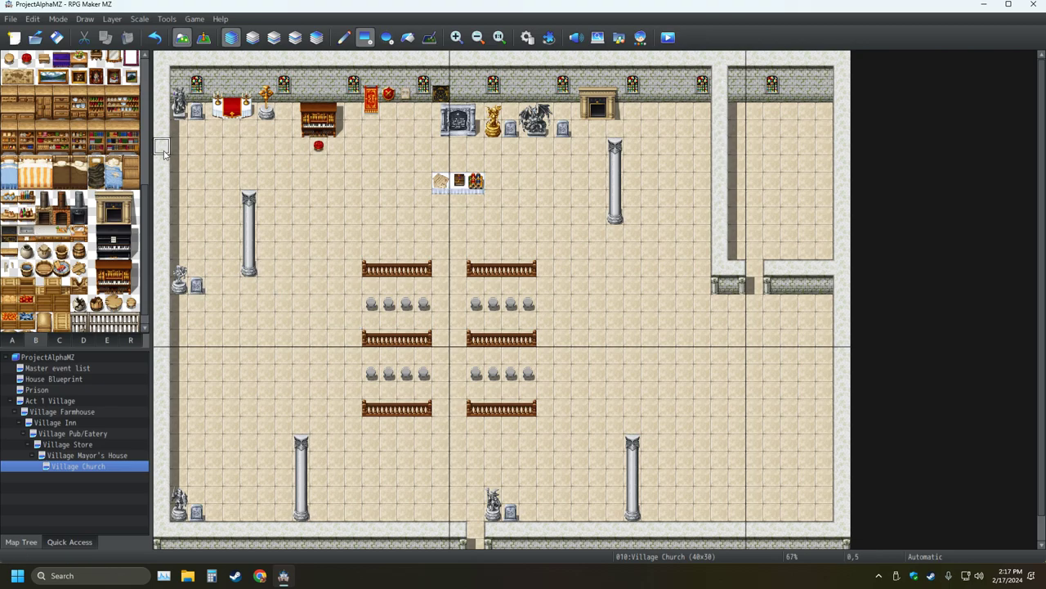
Step: Stamp the 2x2 bookshelf in the side room's corner and Fireplace B (Brick) on its north wall
drag(124, 146, 131, 129)
click(801, 92)
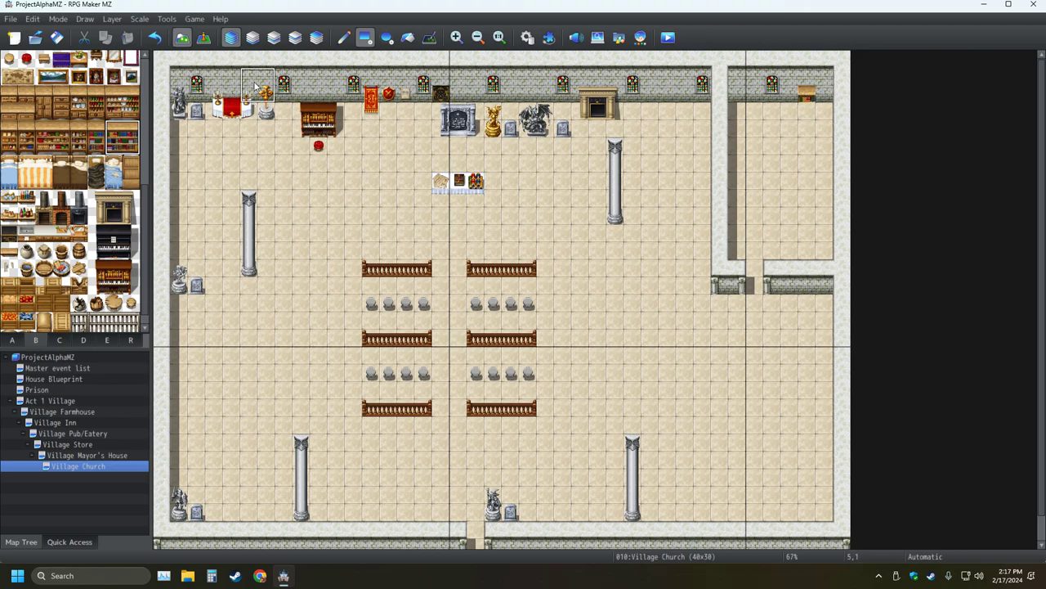
click(343, 37)
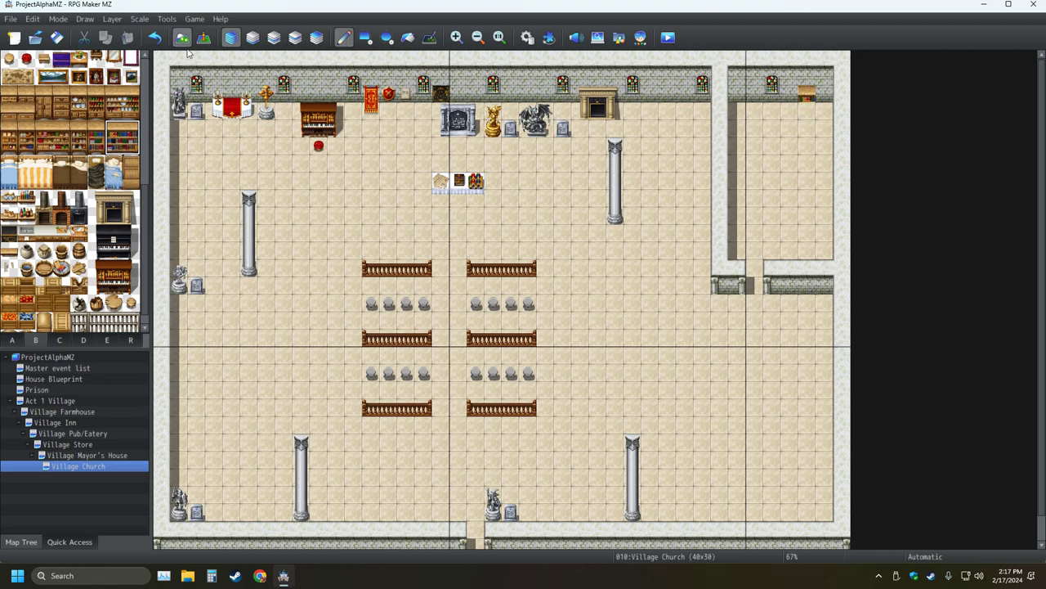
click(807, 94)
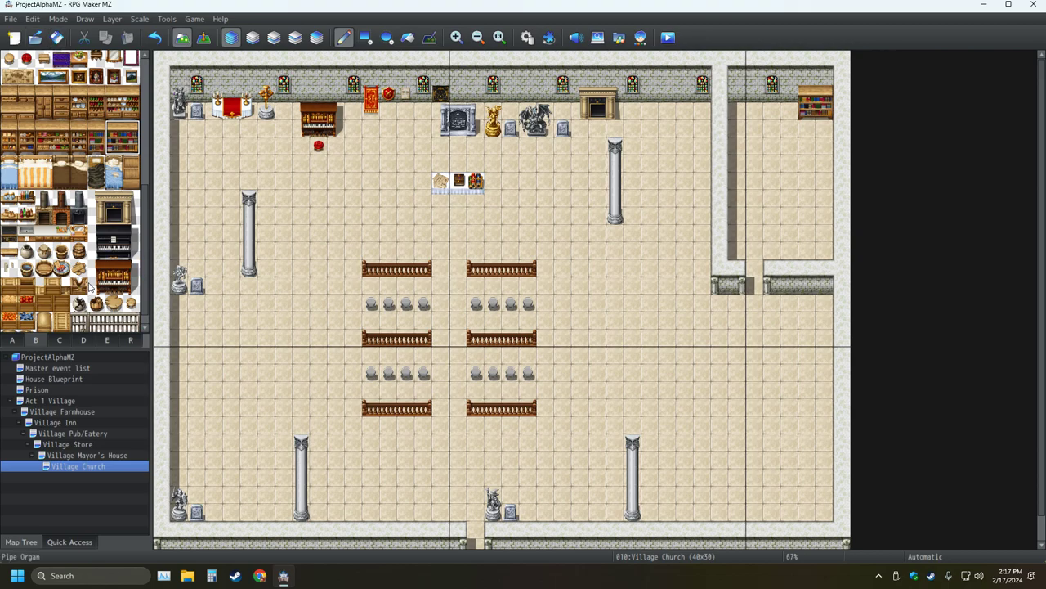
drag(62, 223, 60, 211)
click(742, 75)
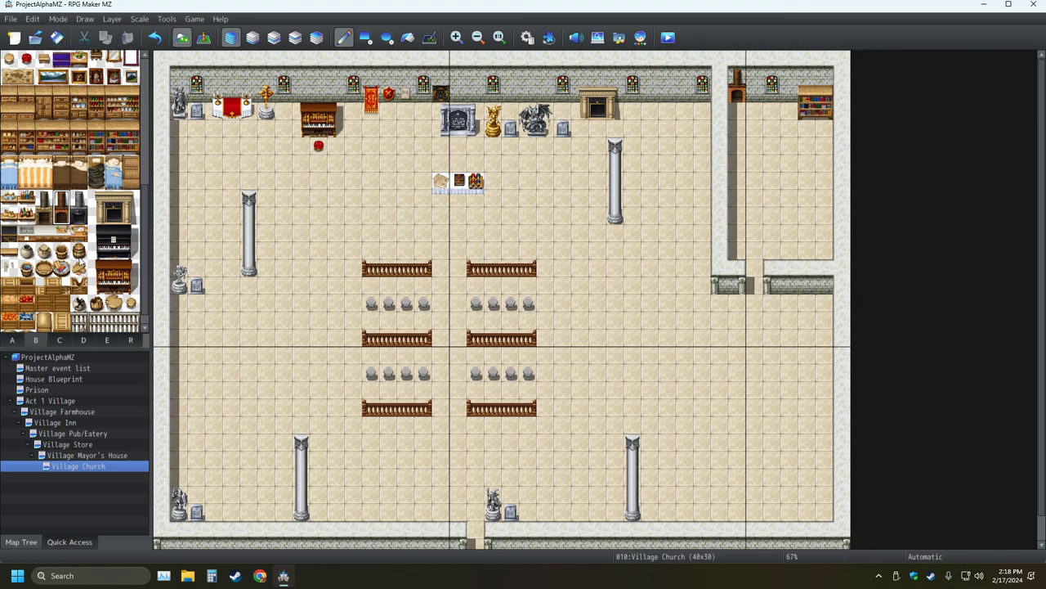
Step: Pick the white counter tile from tab A and paint a desk strip in the side room
scroll(82, 260, down, 1)
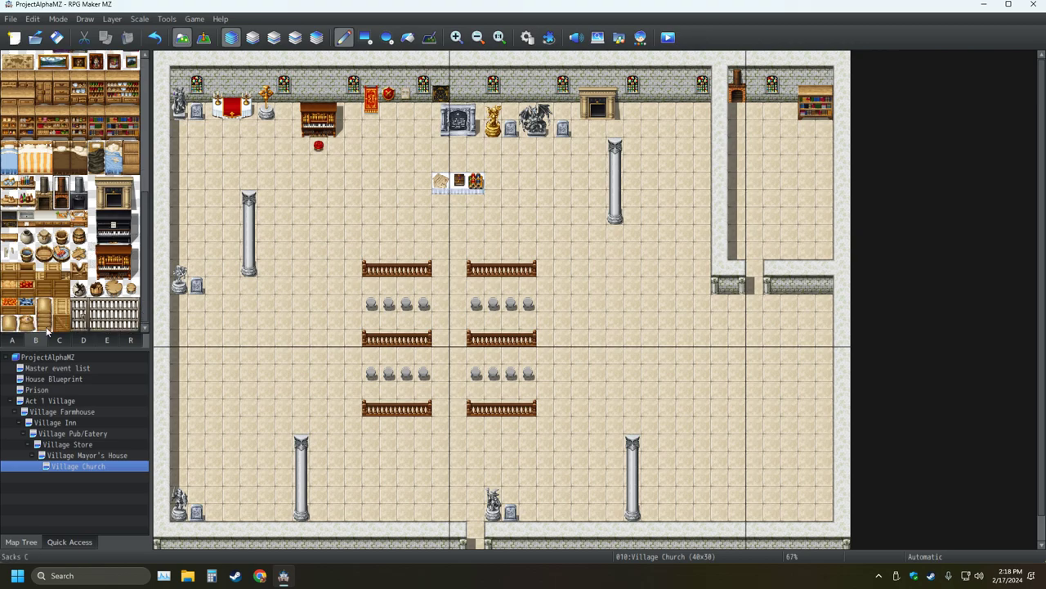
click(14, 341)
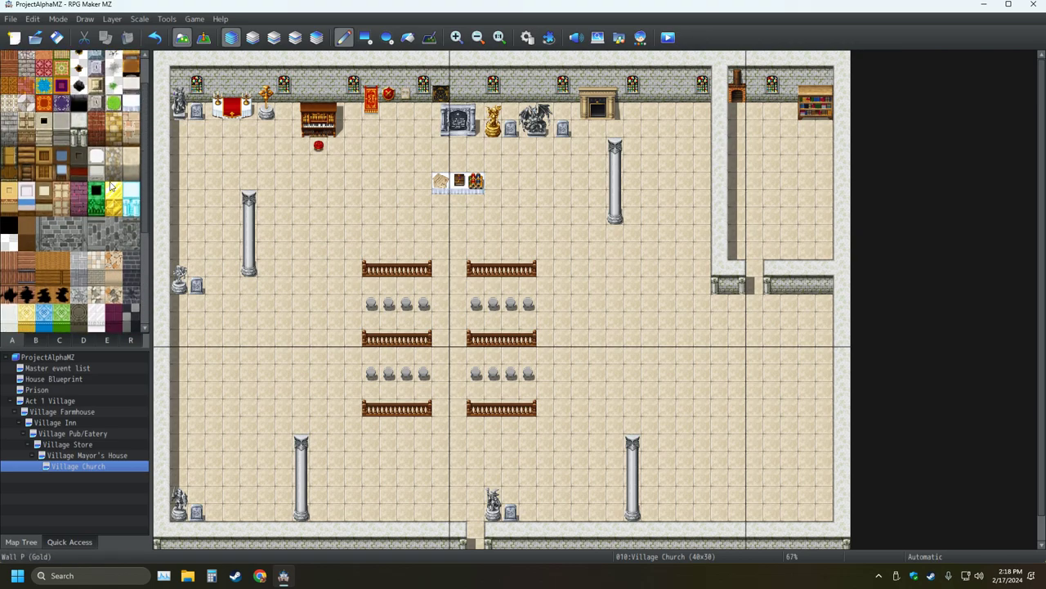
click(131, 145)
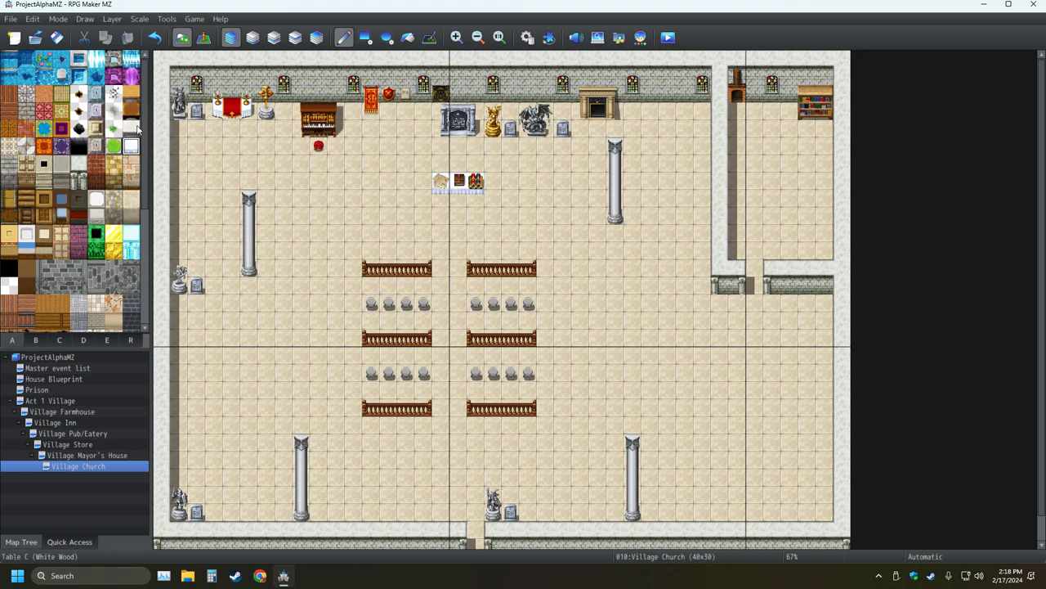
click(132, 128)
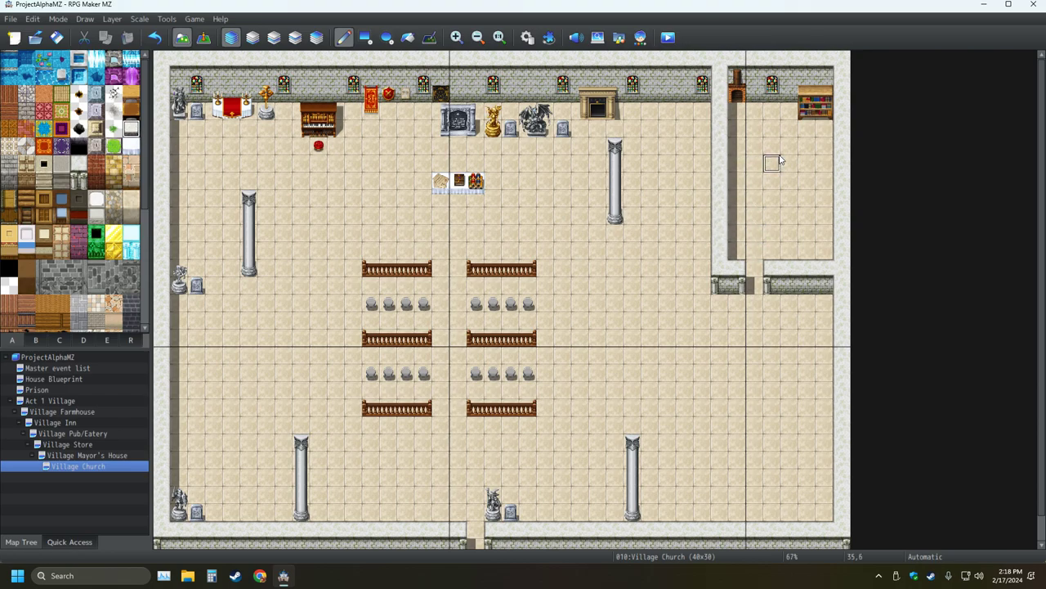
drag(790, 162, 753, 163)
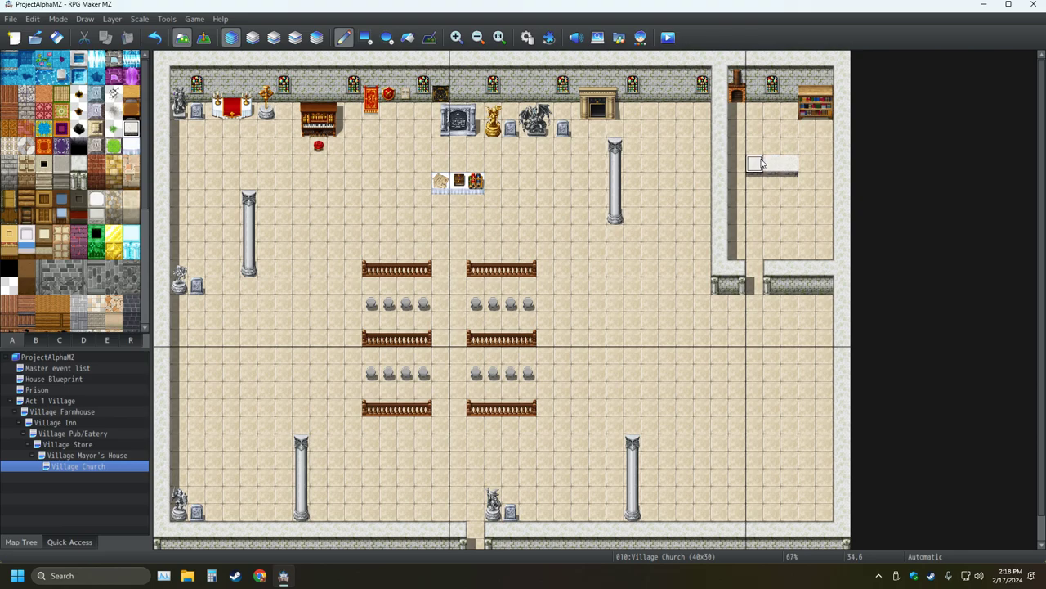
Step: At 100% zoom, repaint a three-tile white desk in the side room and save the project
click(500, 37)
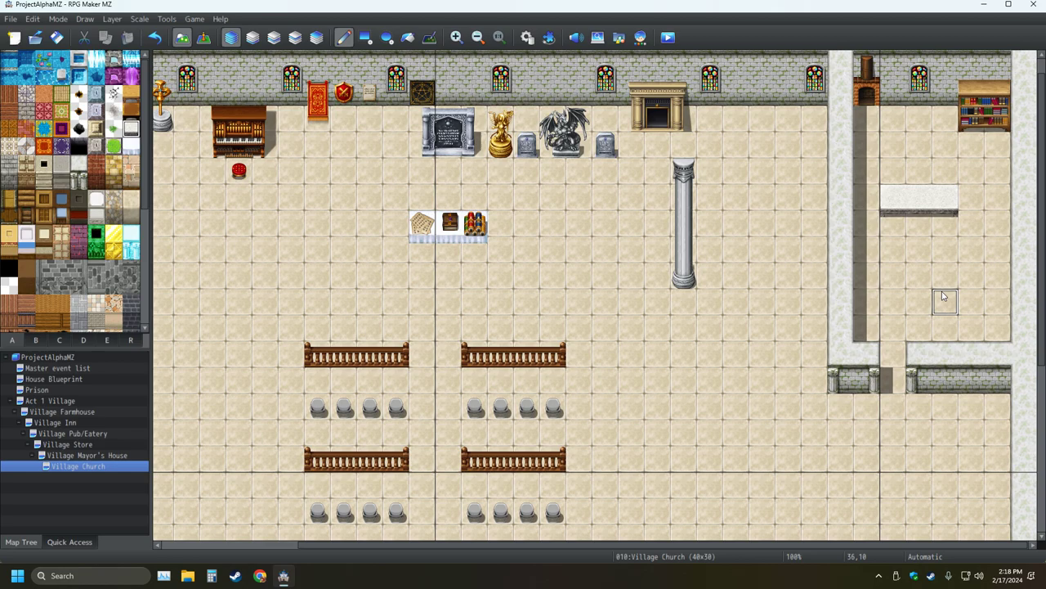
ctrl+scroll(929, 270, up, 2)
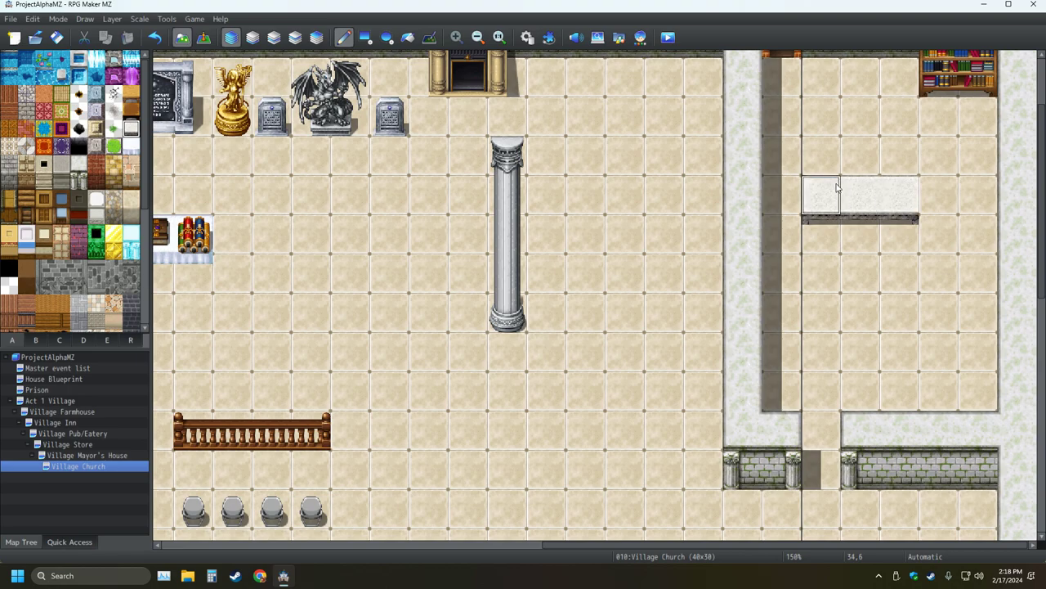
ctrl+scroll(705, 257, down, 1)
ctrl+scroll(704, 257, down, 1)
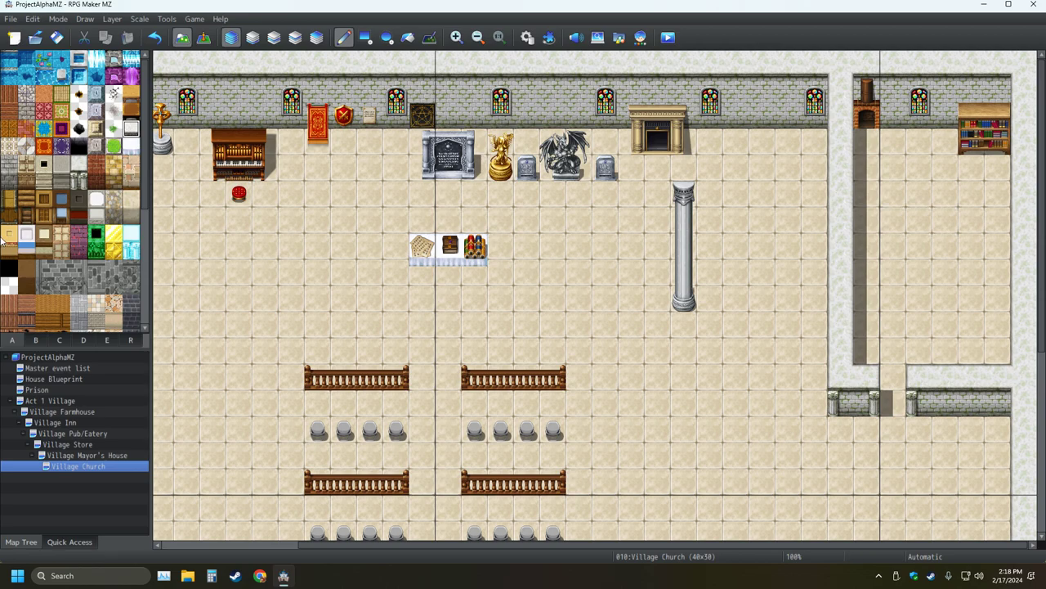
click(131, 111)
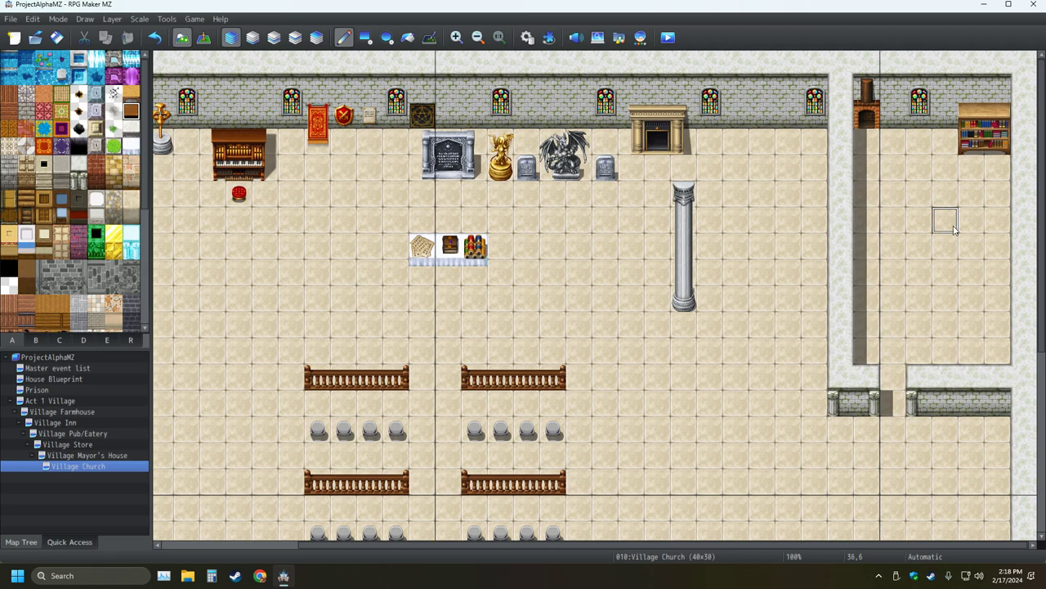
click(131, 128)
drag(946, 222, 892, 223)
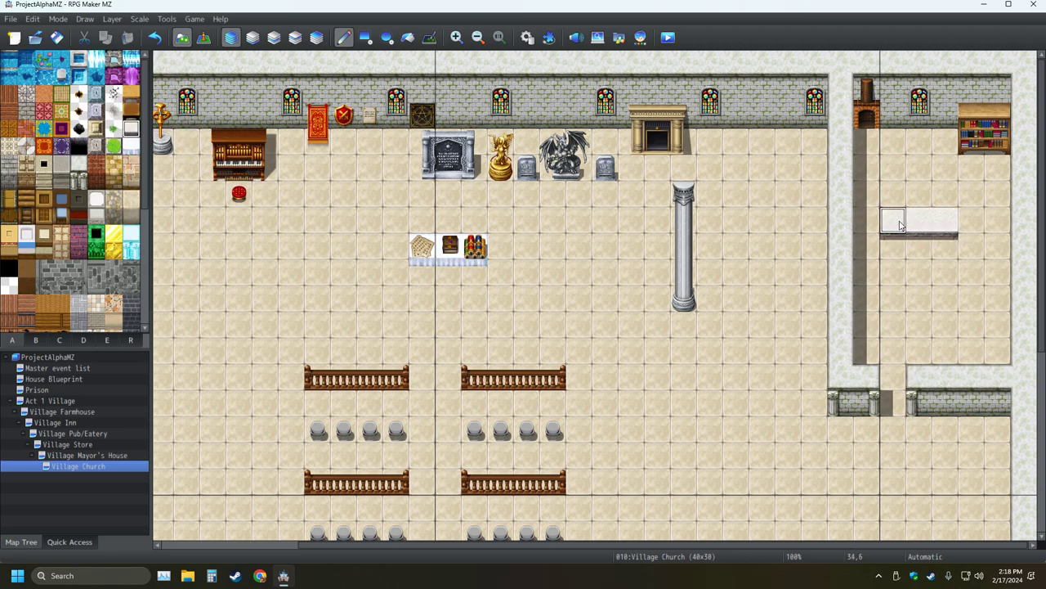
click(56, 37)
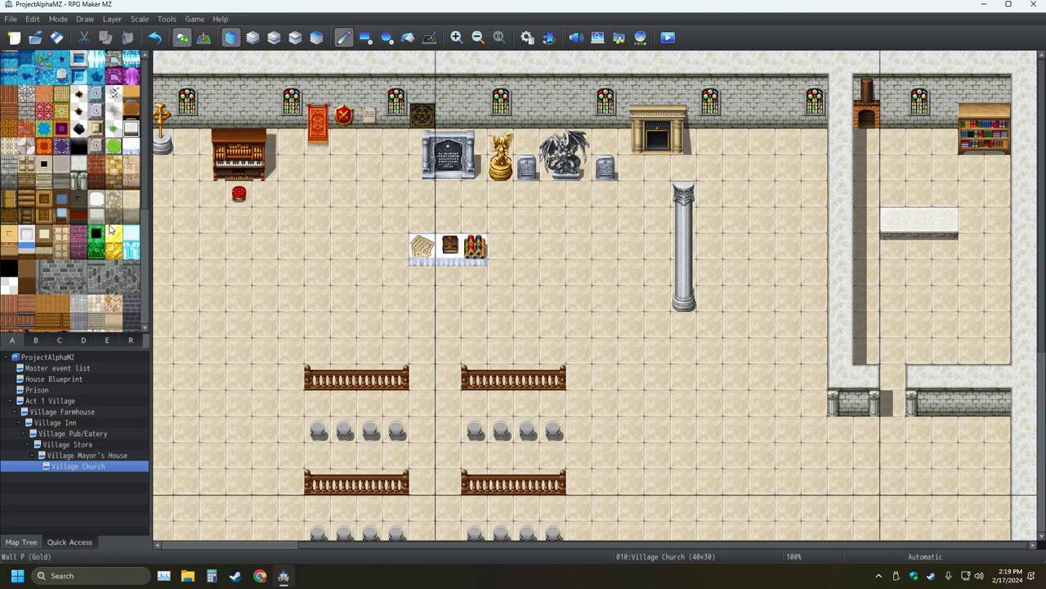
Step: Place grey School Chair tiles from tab E behind the side room's counter and the hall's writing table
scroll(99, 197, down, 3)
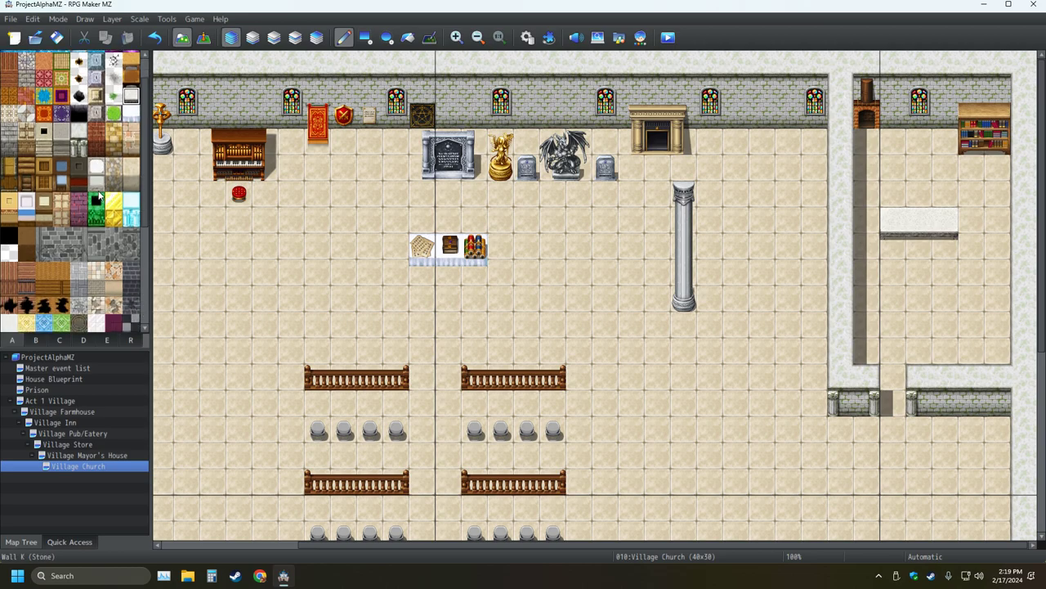
click(107, 340)
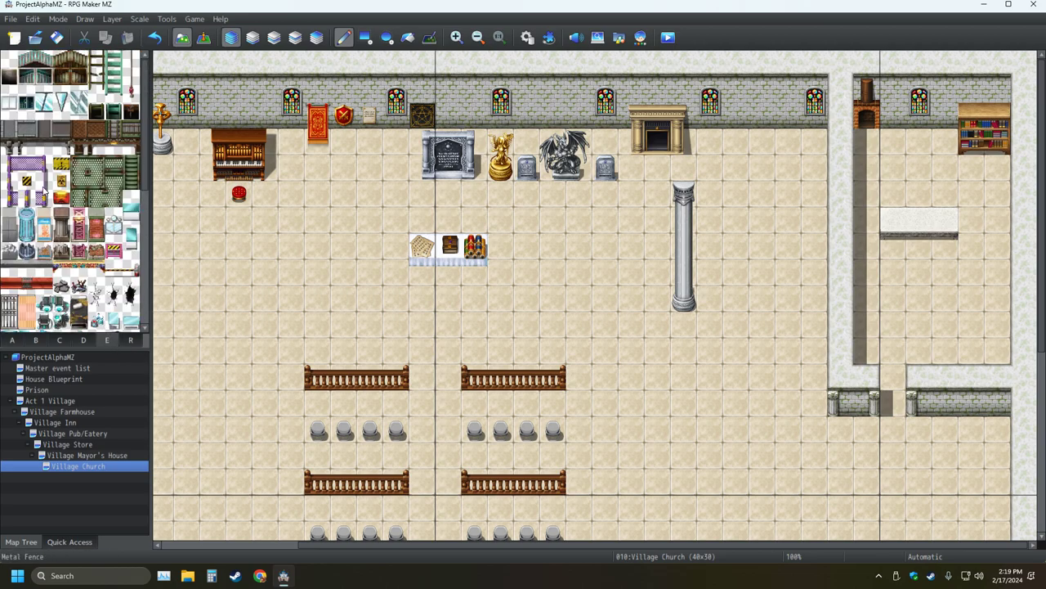
scroll(47, 196, down, 3)
click(9, 264)
click(918, 194)
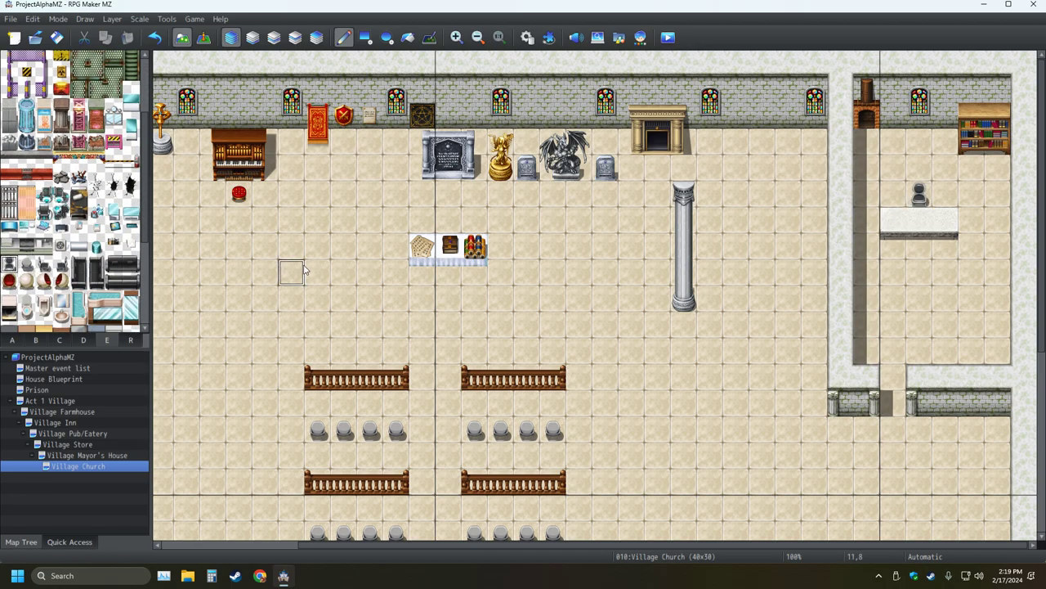
click(448, 221)
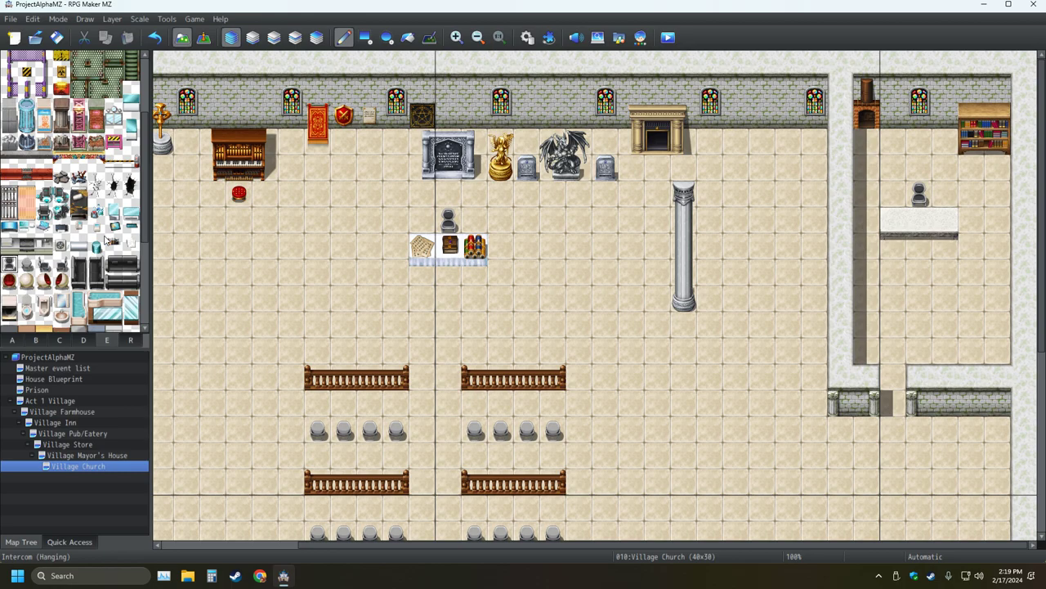
Step: Try a Western Style Toilet seat above the paper-and-ink table instead of the chair, then undo it
scroll(102, 230, down, 5)
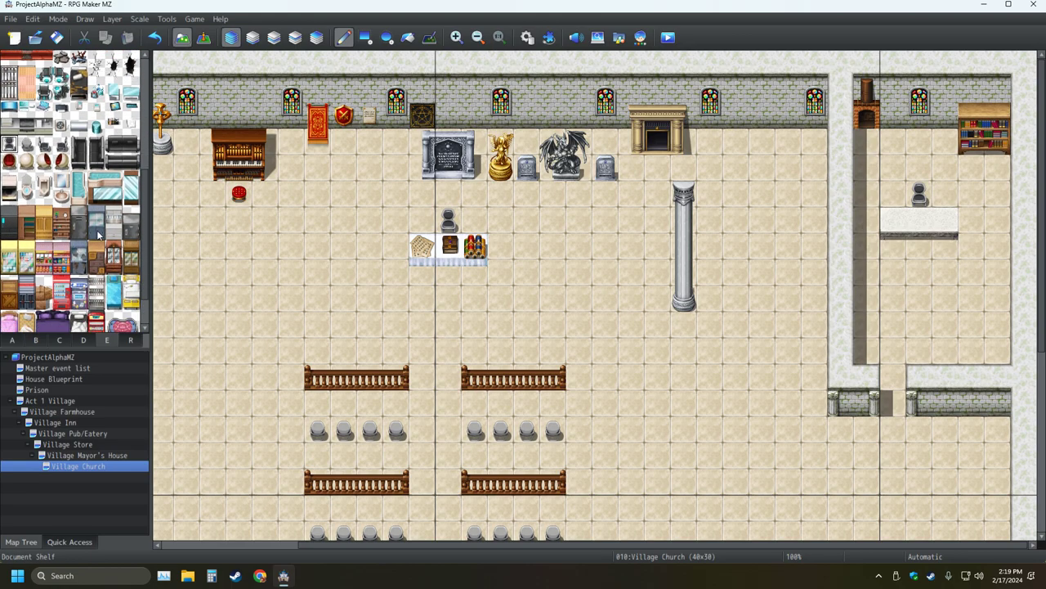
click(155, 37)
click(27, 191)
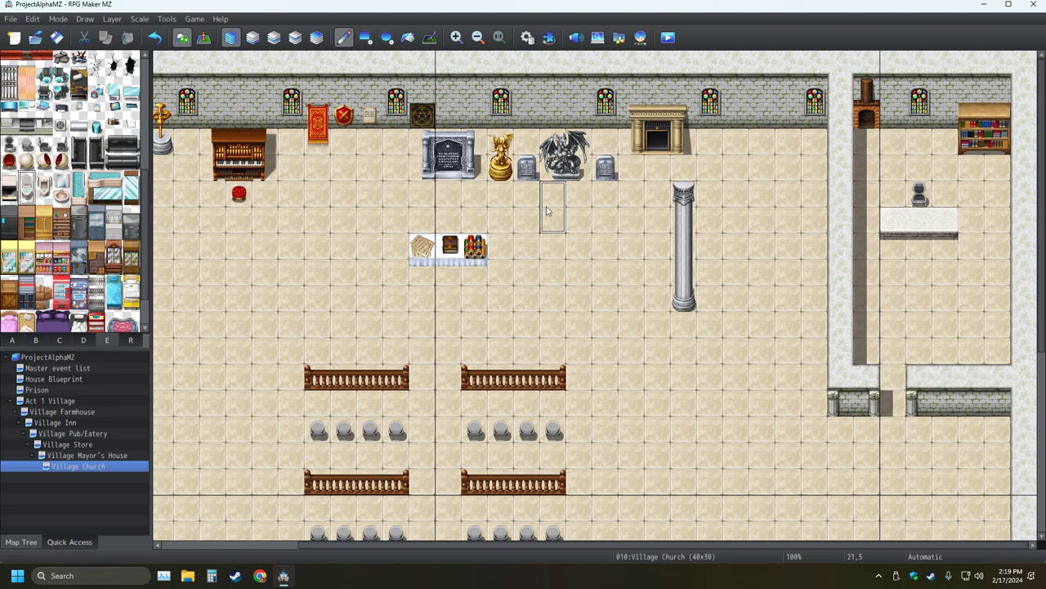
click(448, 197)
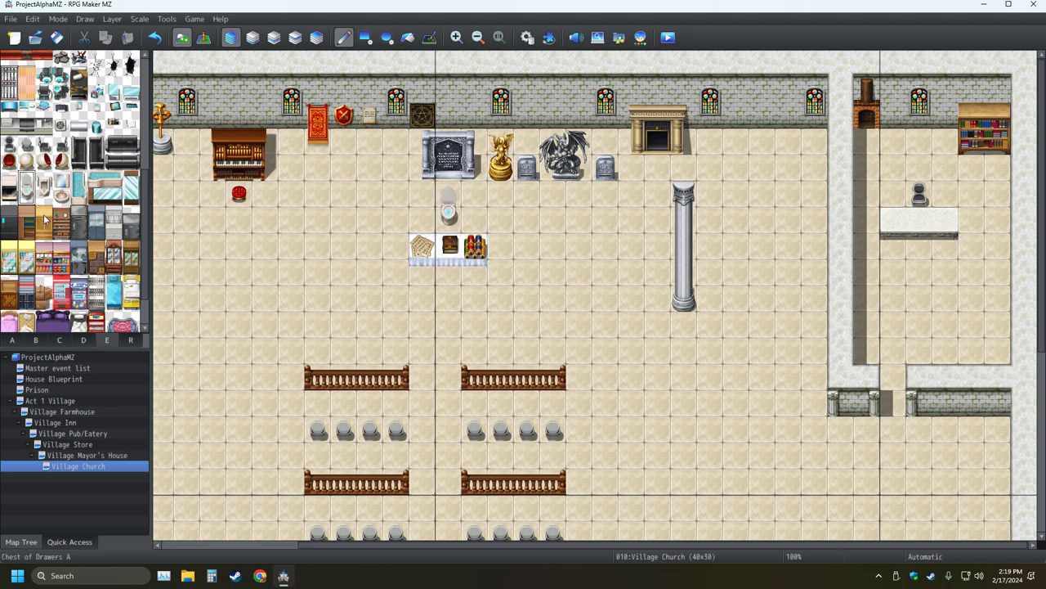
click(155, 36)
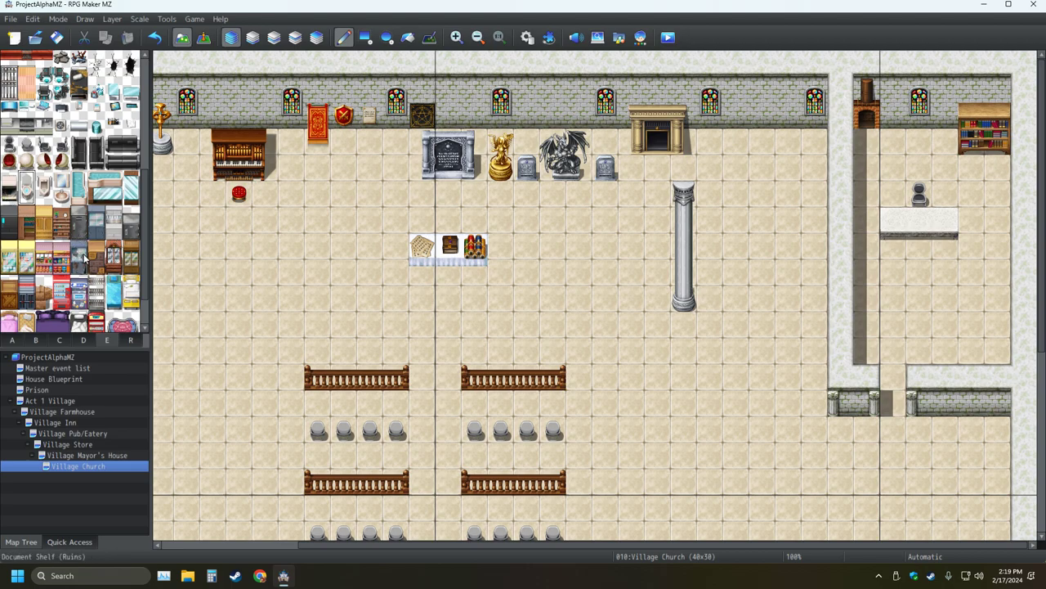
click(448, 209)
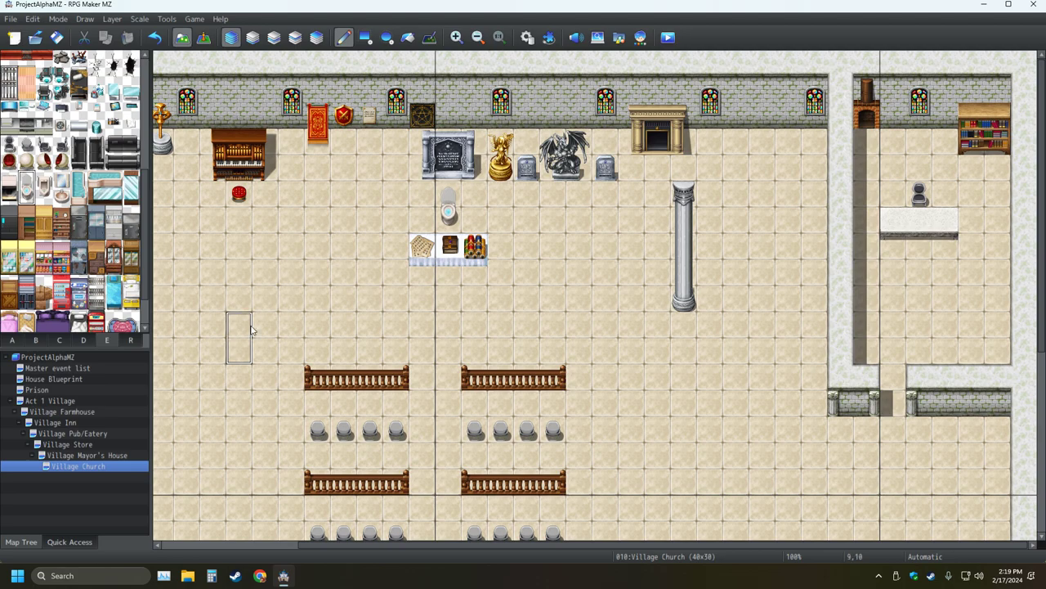
click(153, 36)
Step: Put the grey school chair back above the paper-and-ink table and return to tileset B
click(9, 144)
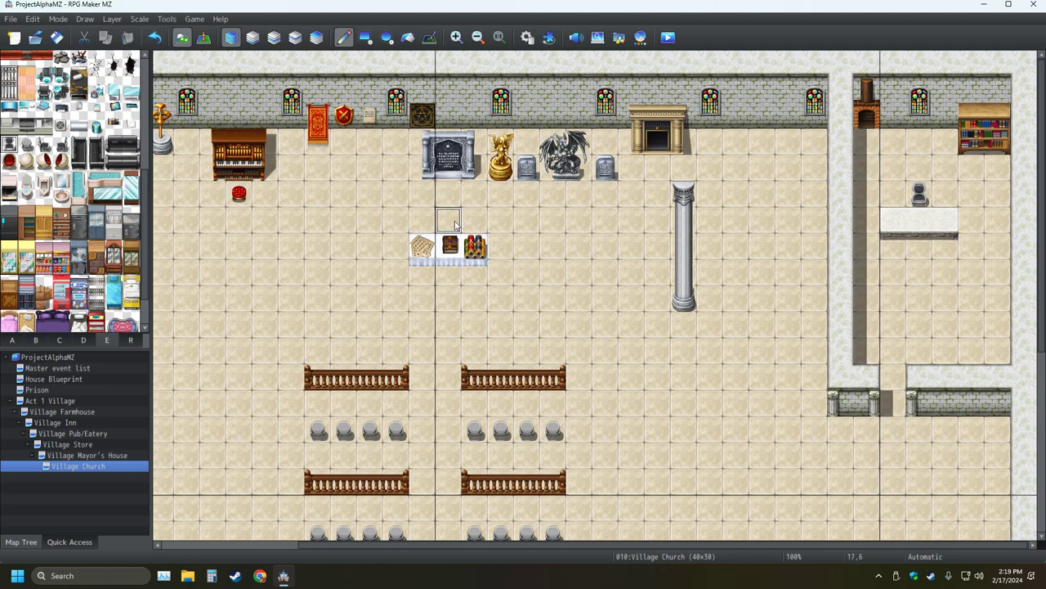
click(448, 221)
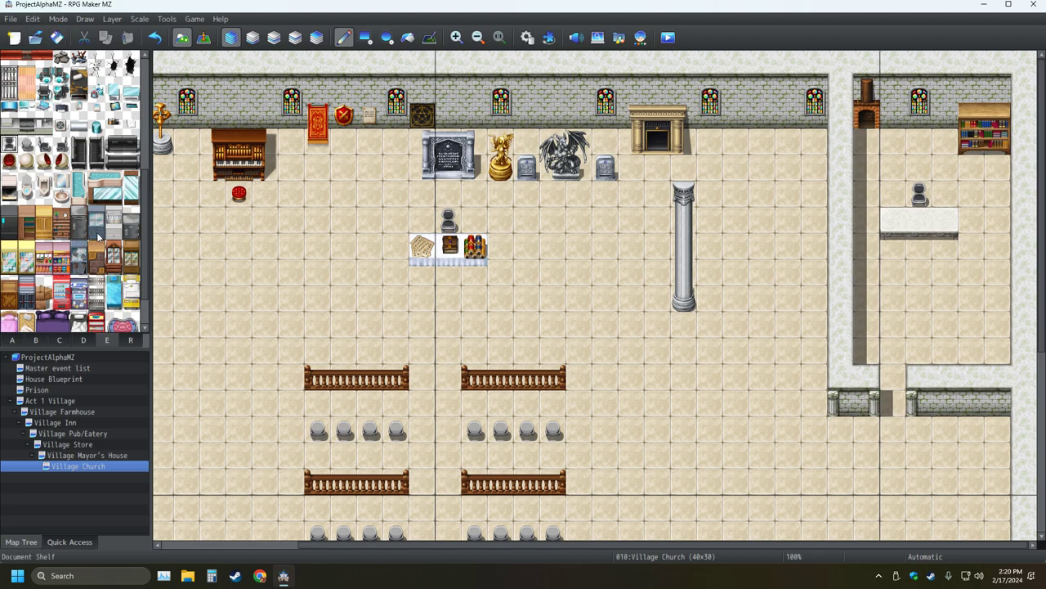
scroll(95, 228, up, 6)
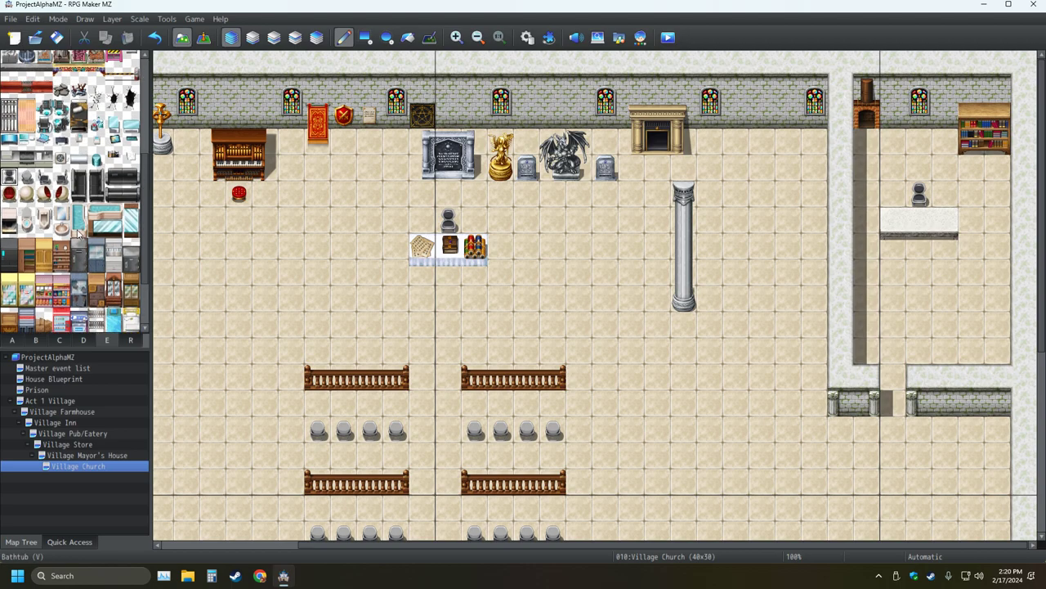
scroll(72, 190, down, 10)
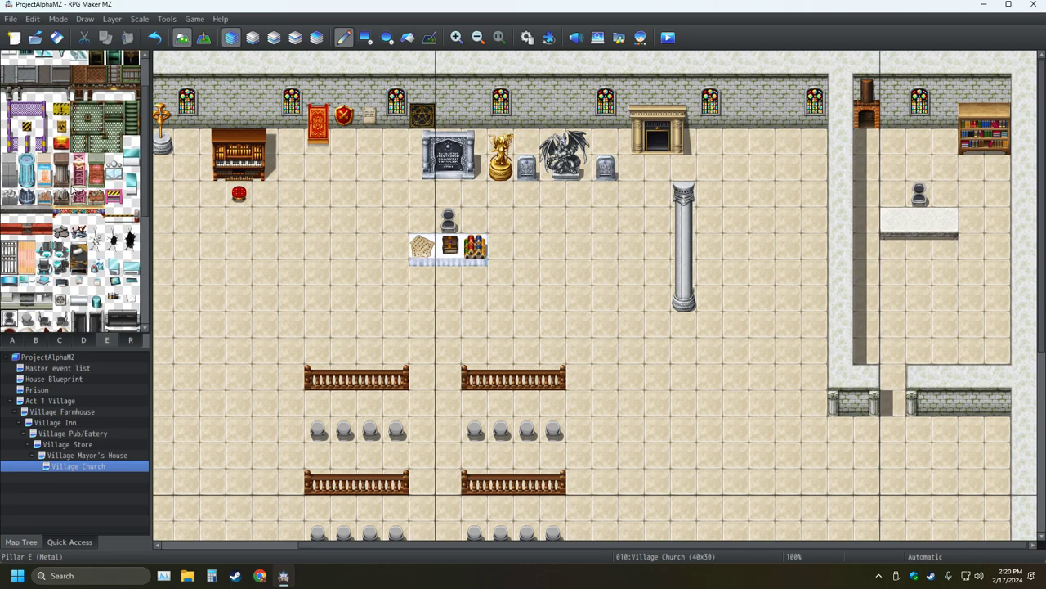
click(35, 340)
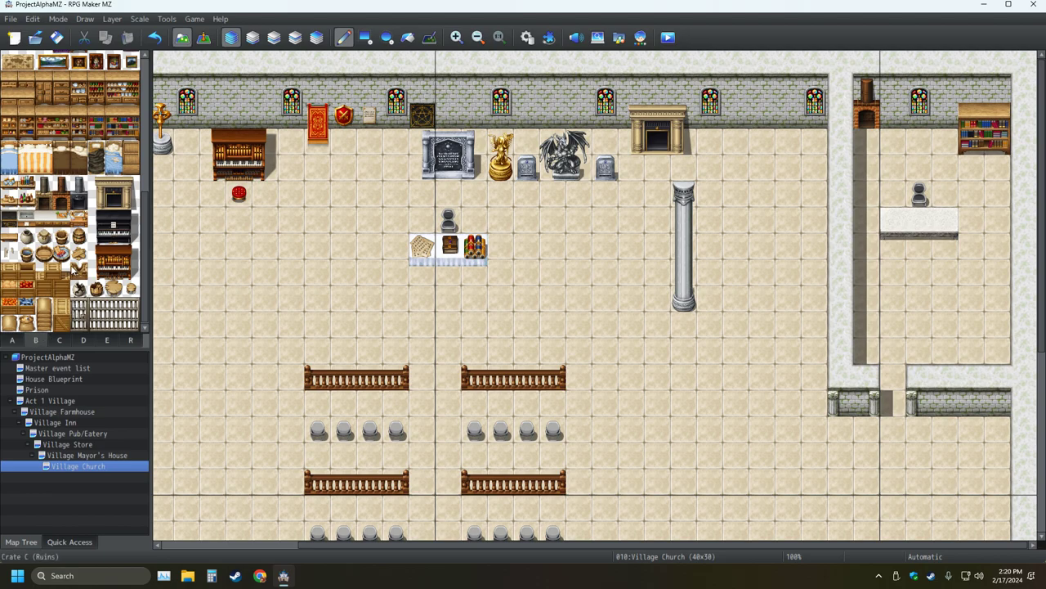
Step: Place the two-tile chest of drawers left of the bookshelf after several undone trial spots
scroll(56, 244, up, 3)
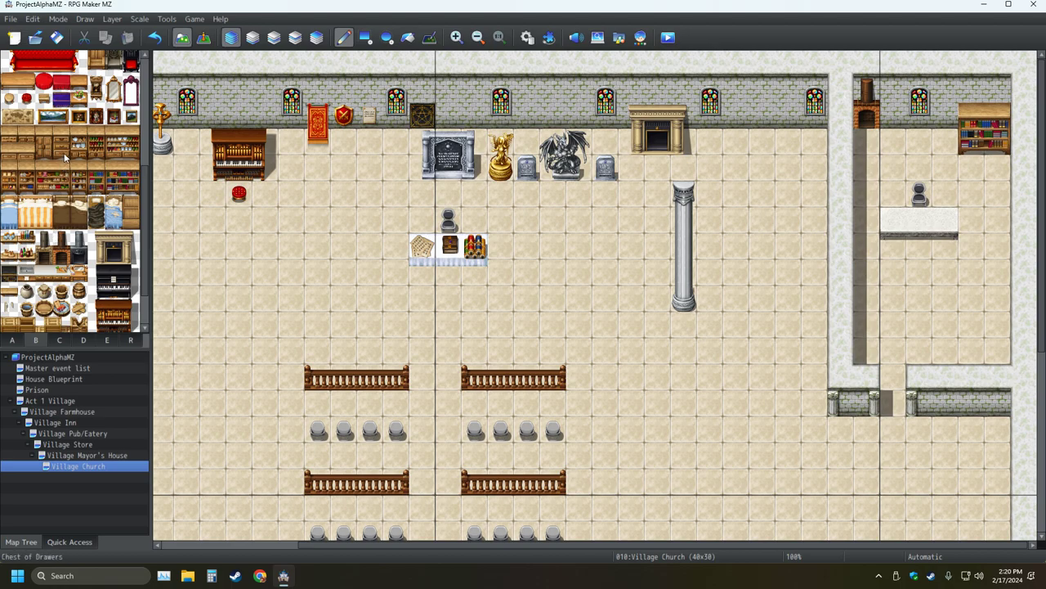
drag(65, 158, 70, 140)
scroll(62, 206, up, 5)
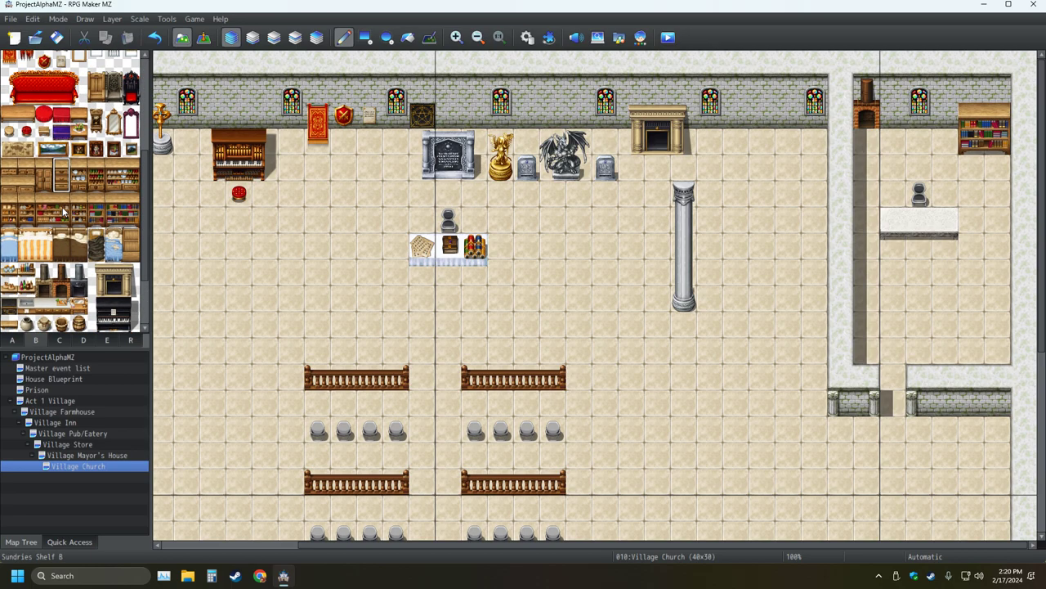
scroll(62, 207, down, 3)
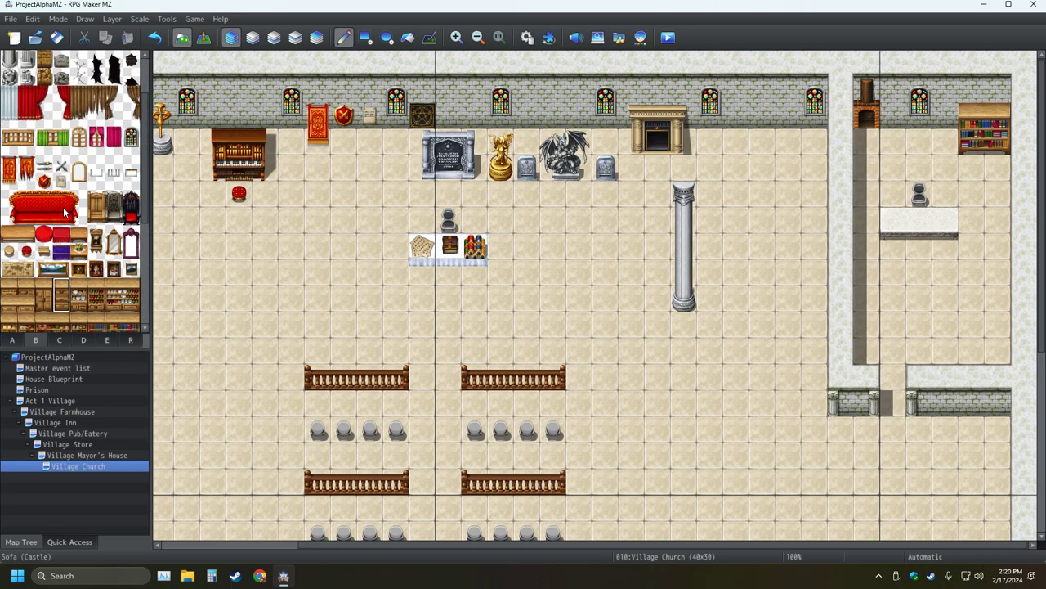
scroll(63, 211, down, 4)
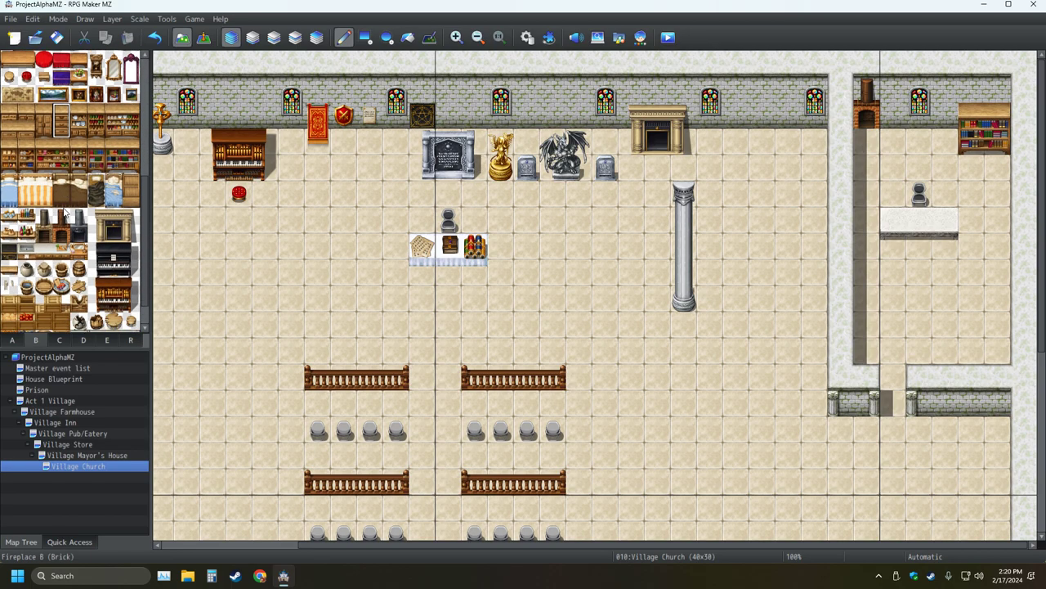
scroll(63, 211, up, 2)
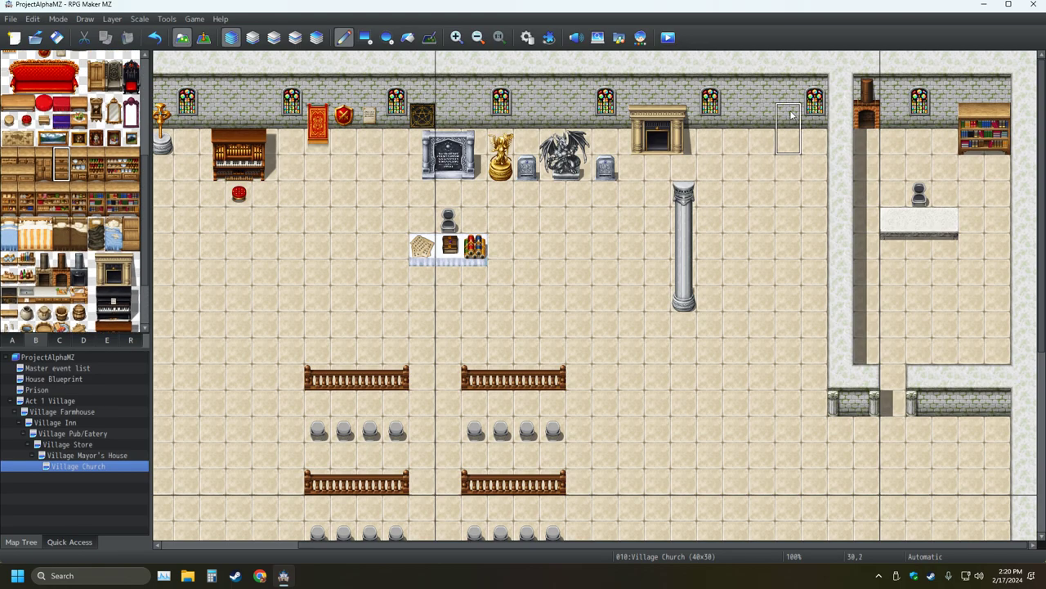
click(865, 196)
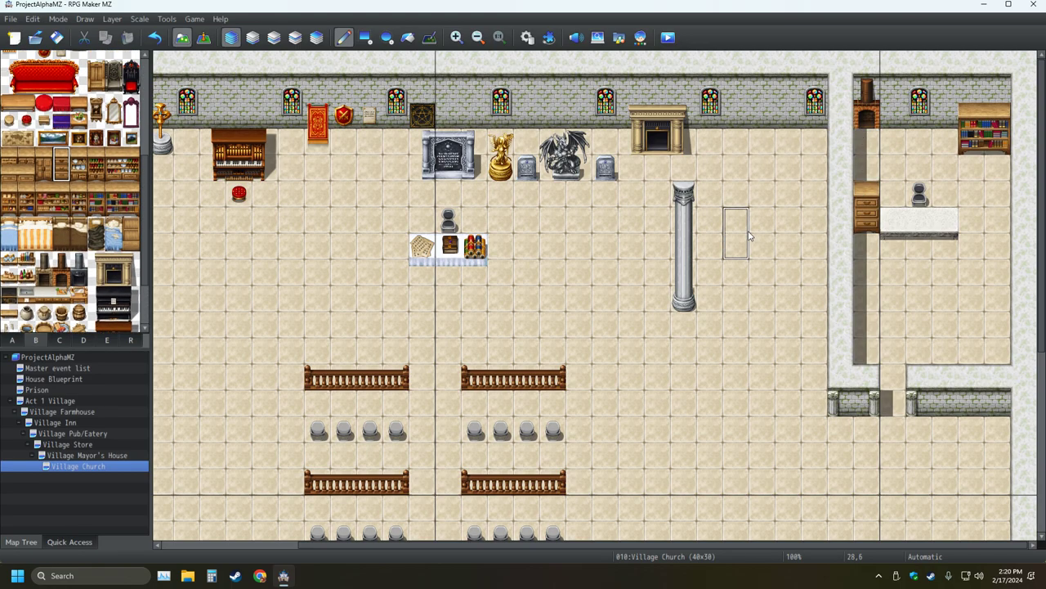
click(154, 38)
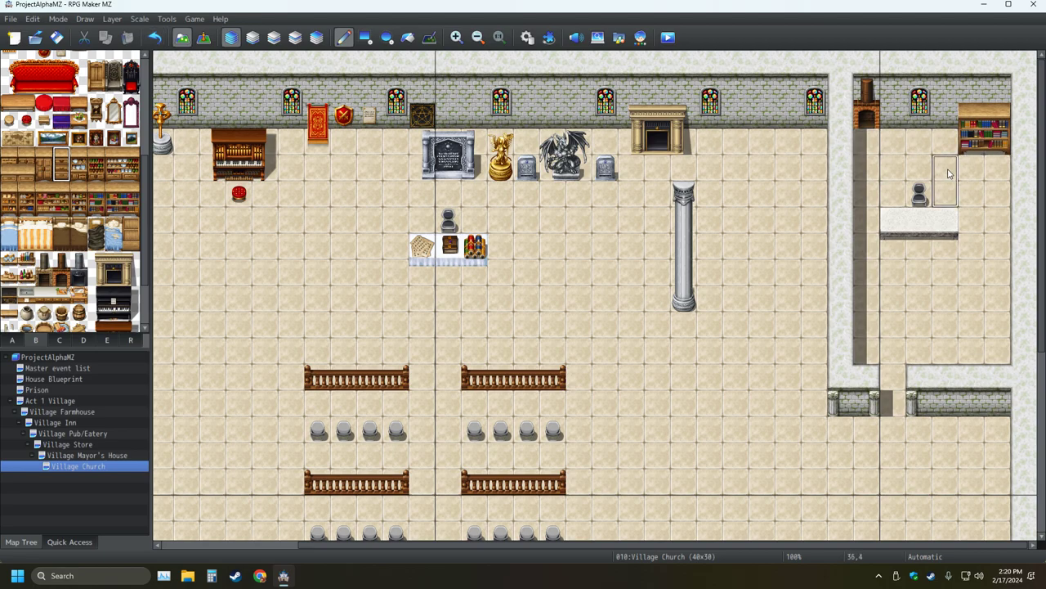
click(867, 178)
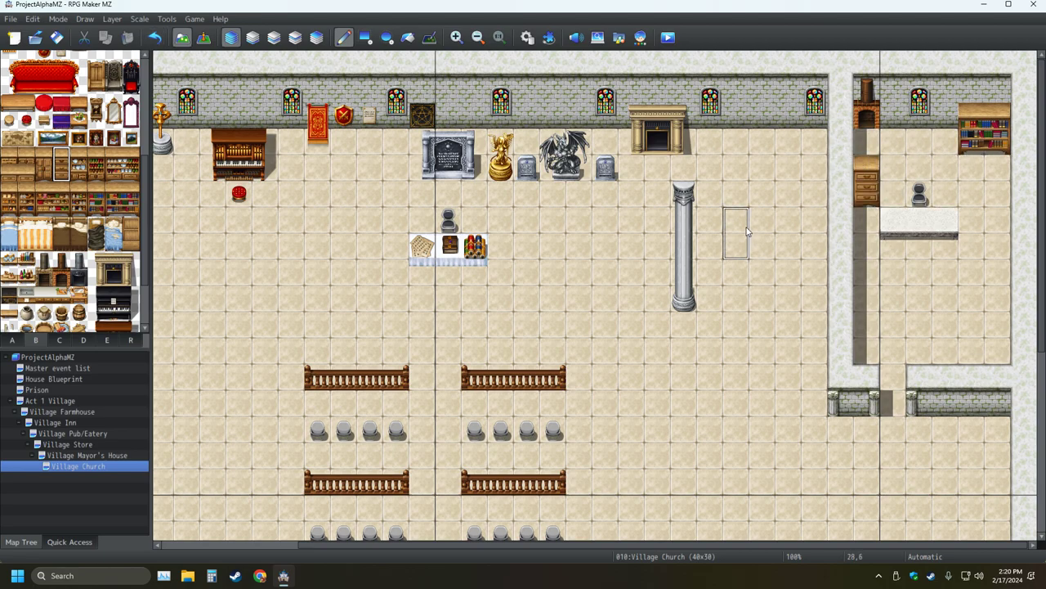
click(154, 37)
click(893, 155)
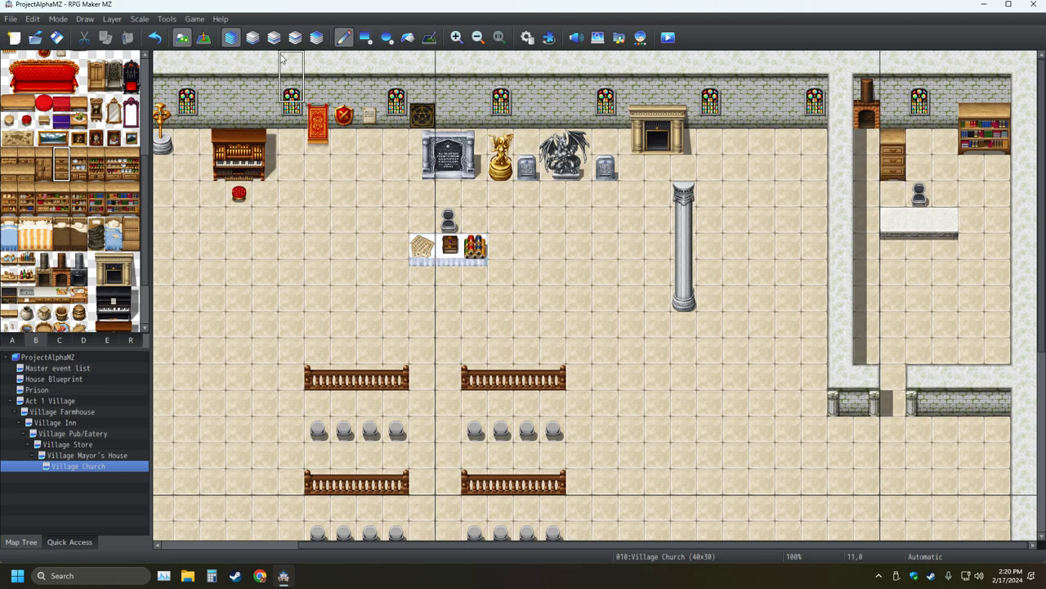
click(155, 39)
click(946, 129)
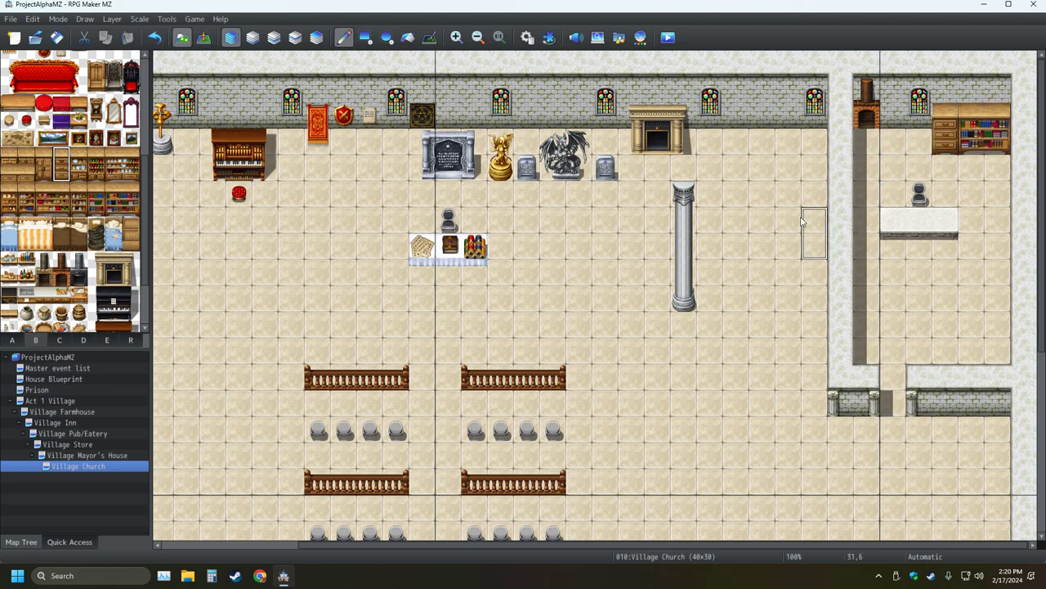
Step: Dismiss the save-changes prompt and open the Village Mayor's House map
click(35, 38)
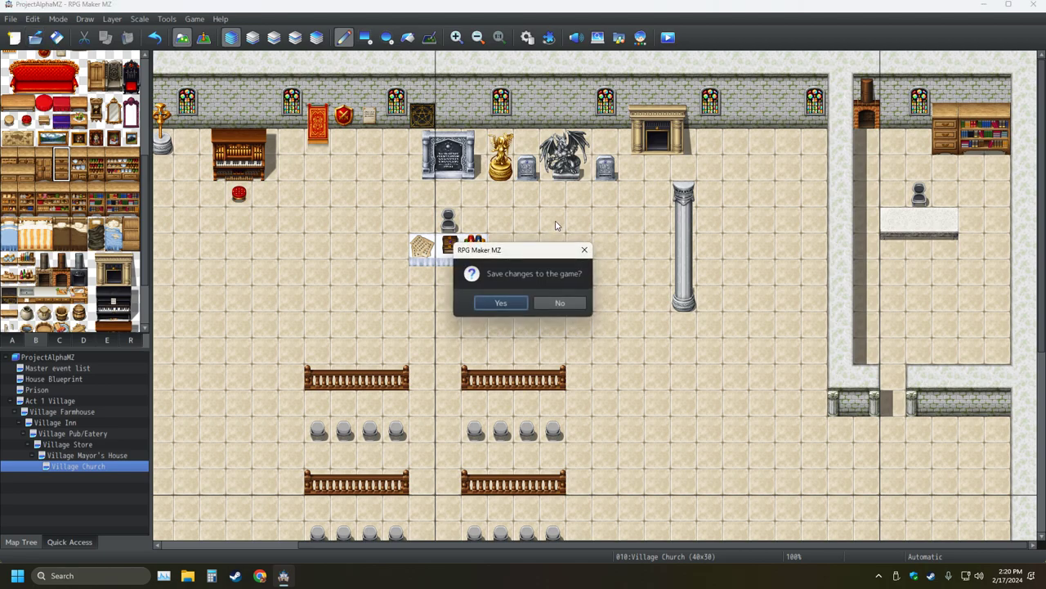
click(587, 250)
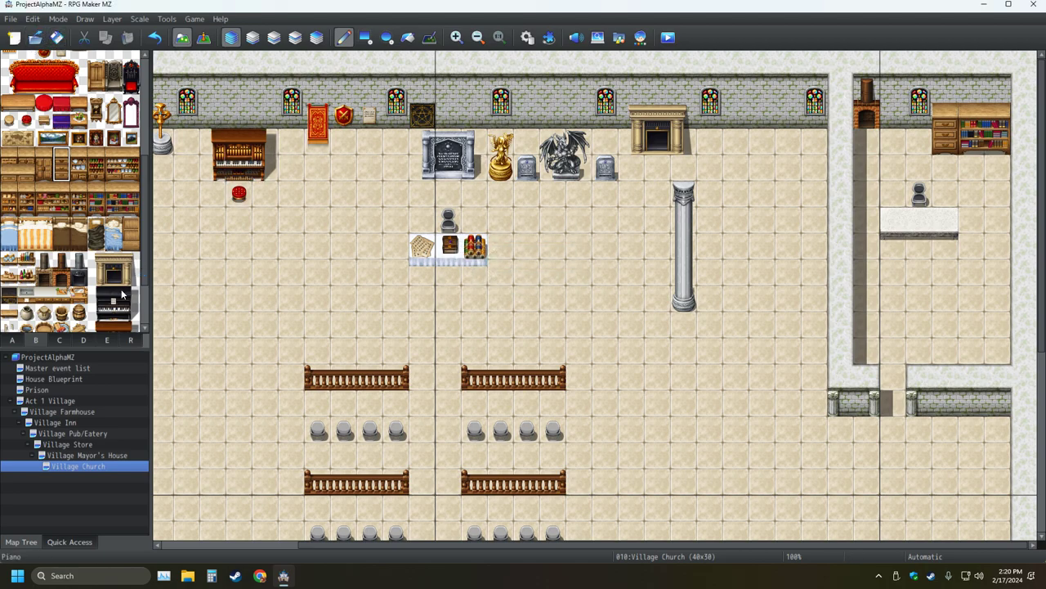
click(115, 455)
Step: Back in the Village Church, place a two-tile-tall furnishing on the side room's wall beside the fireplace
click(100, 465)
scroll(59, 304, up, 4)
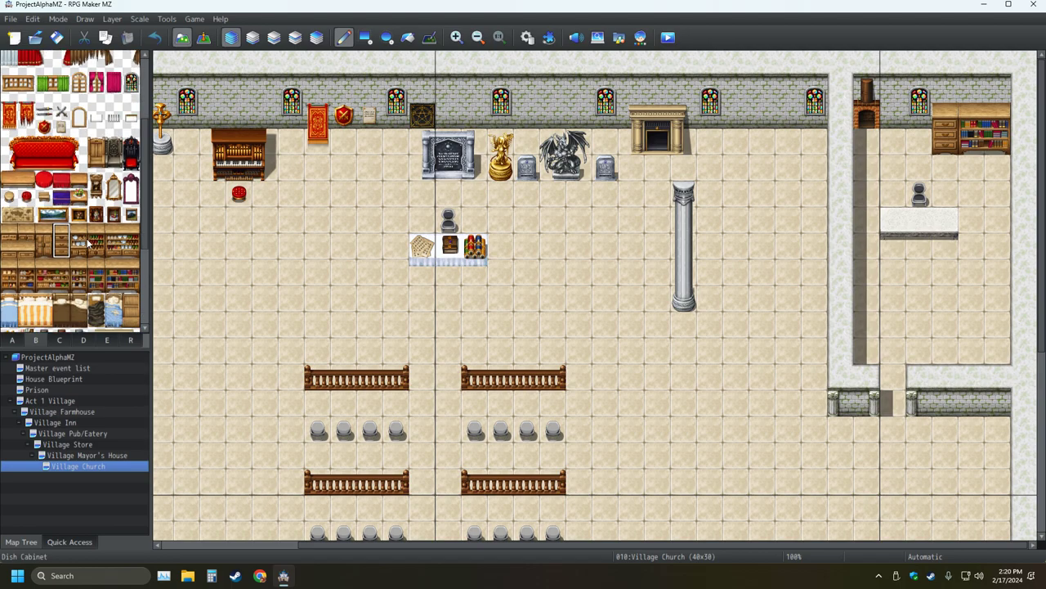
scroll(88, 242, down, 4)
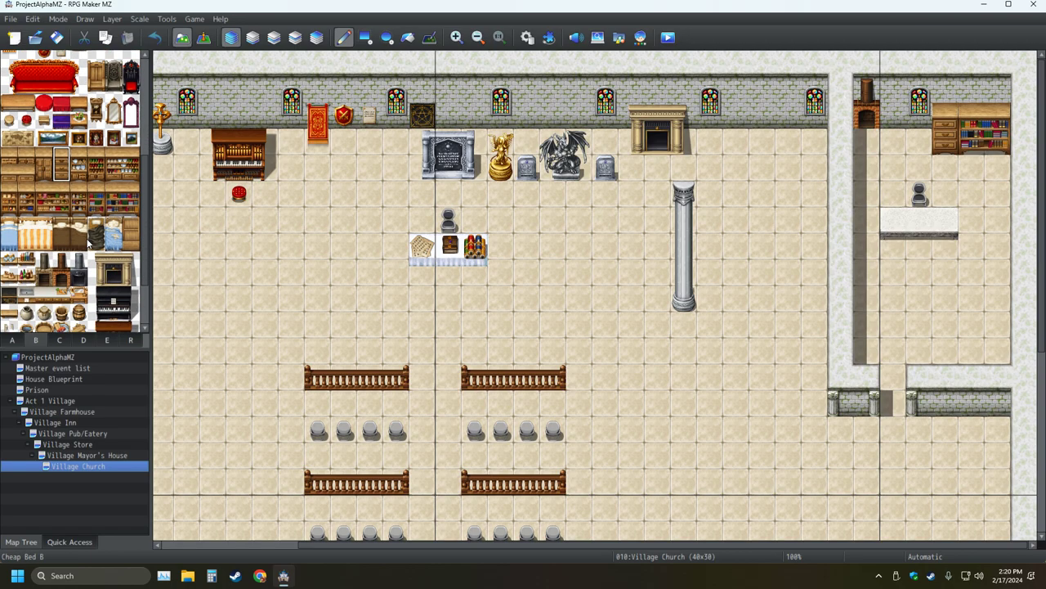
drag(95, 120, 96, 104)
click(903, 129)
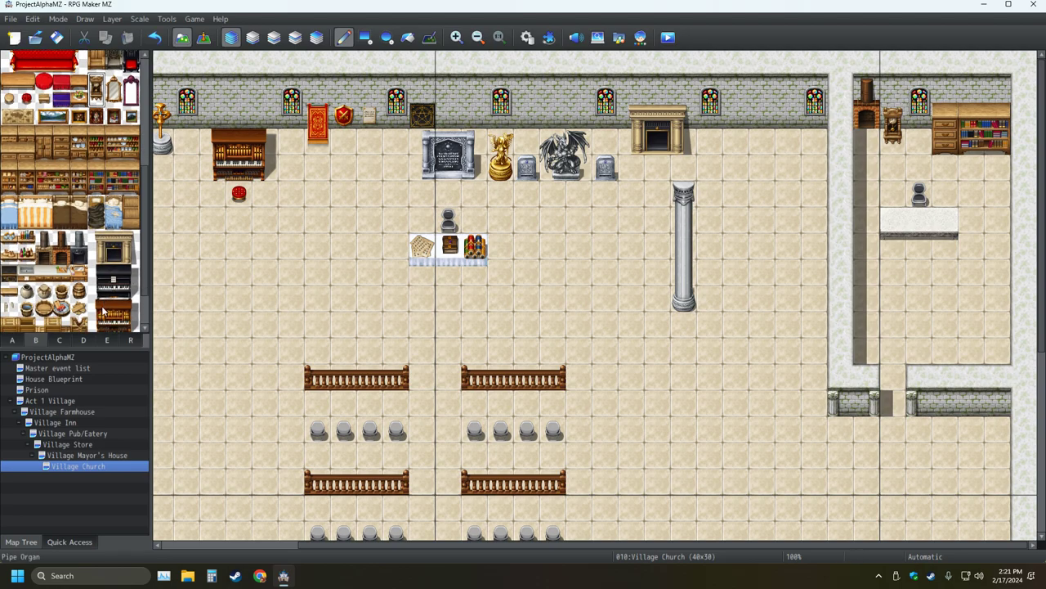
scroll(103, 309, down, 1)
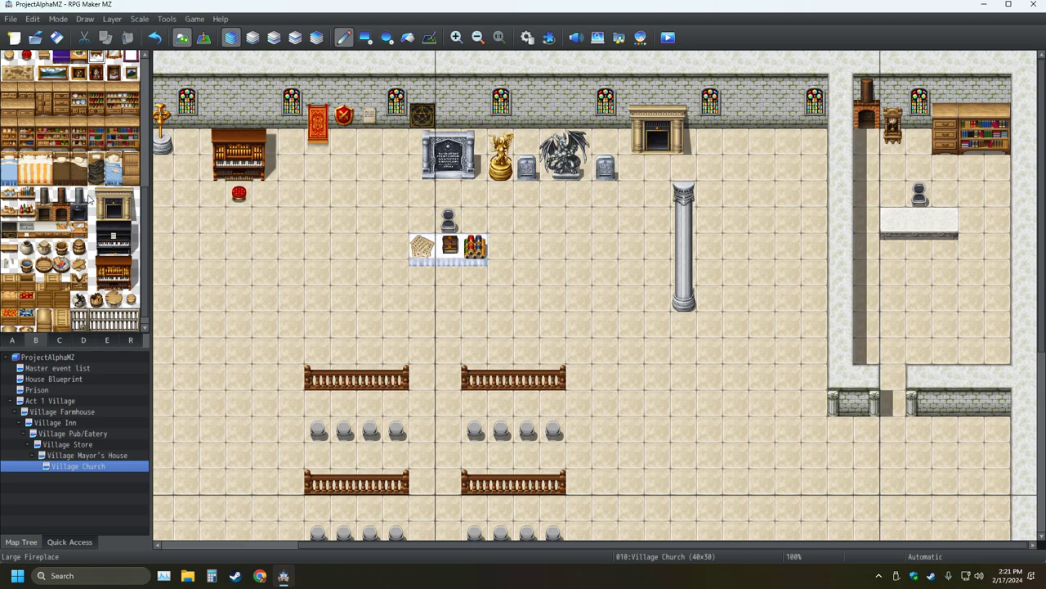
click(658, 90)
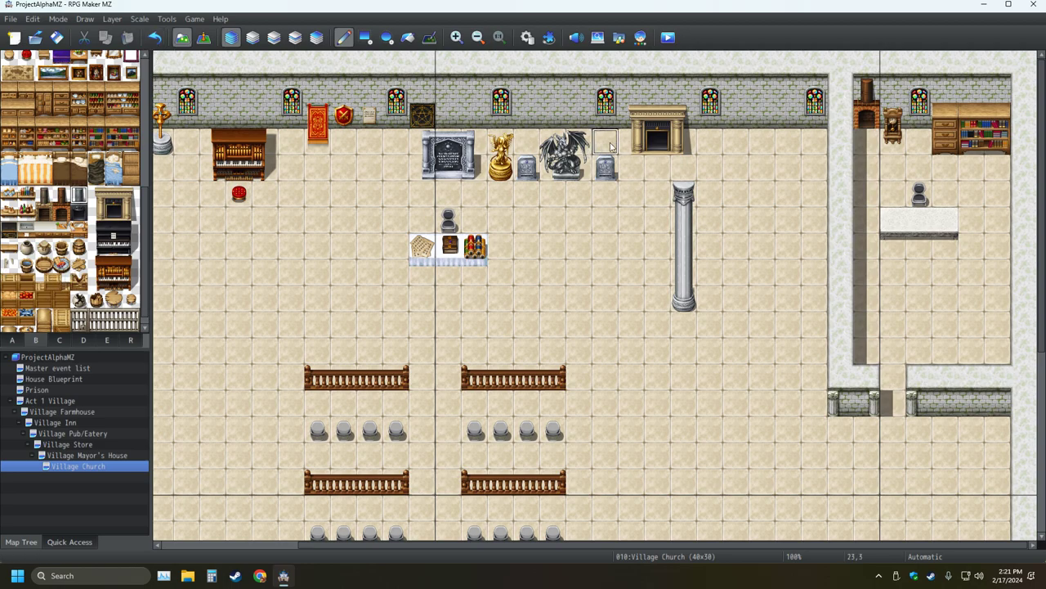
Step: Cover the hall's old fireplace with plain floor and wall, then stamp the 3x2 fireplace into the wall
click(674, 98)
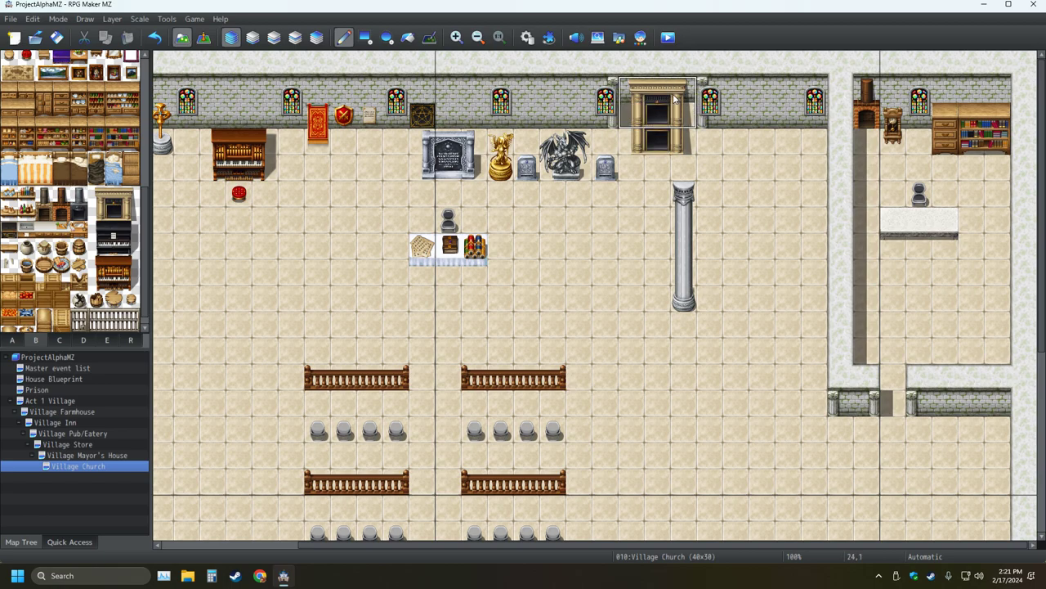
click(159, 40)
right_click(735, 153)
drag(687, 144, 642, 148)
right_click(761, 115)
drag(684, 116, 637, 120)
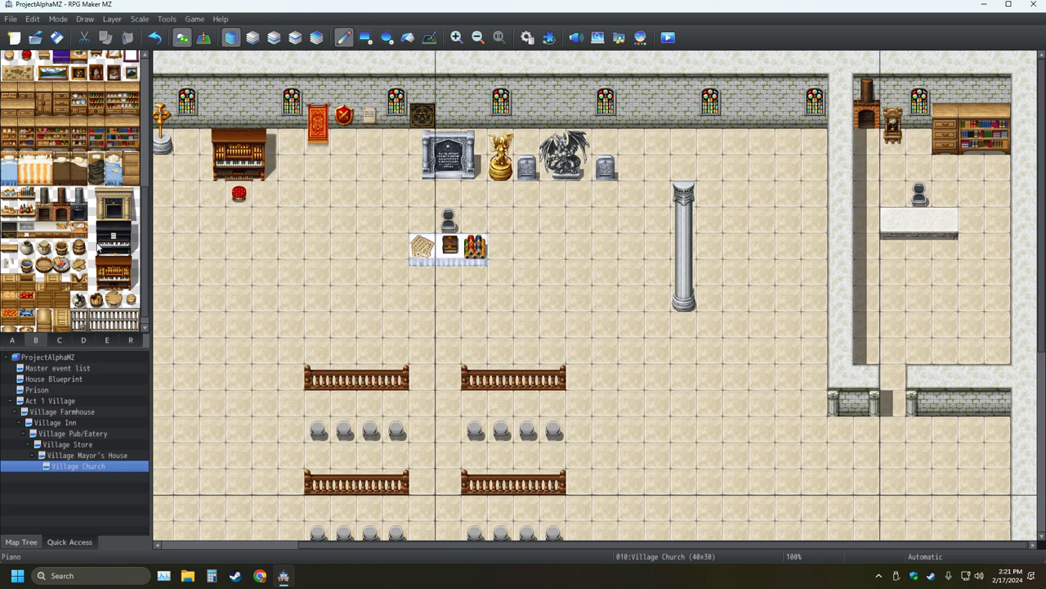
drag(95, 215, 133, 193)
click(658, 98)
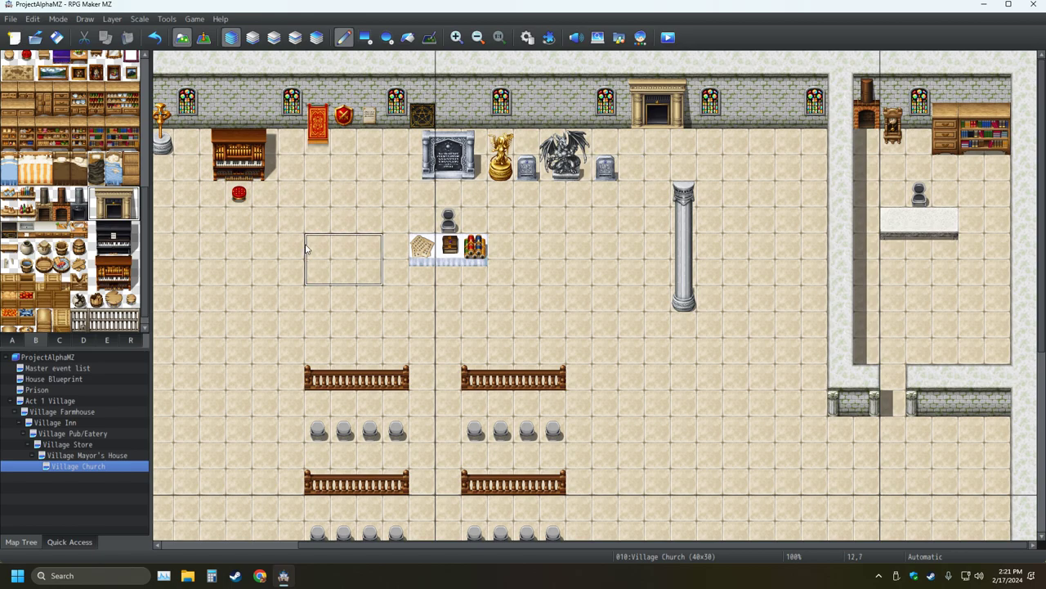
Step: Browse the Farmhouse, Inn and Pub/Eatery maps and open the Village Store map
click(85, 411)
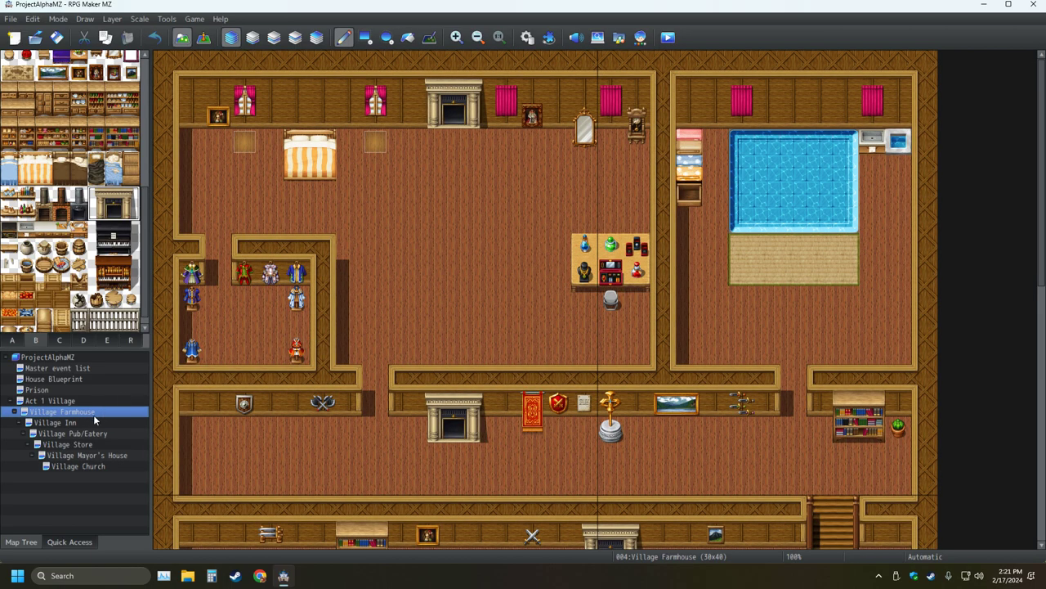
click(66, 423)
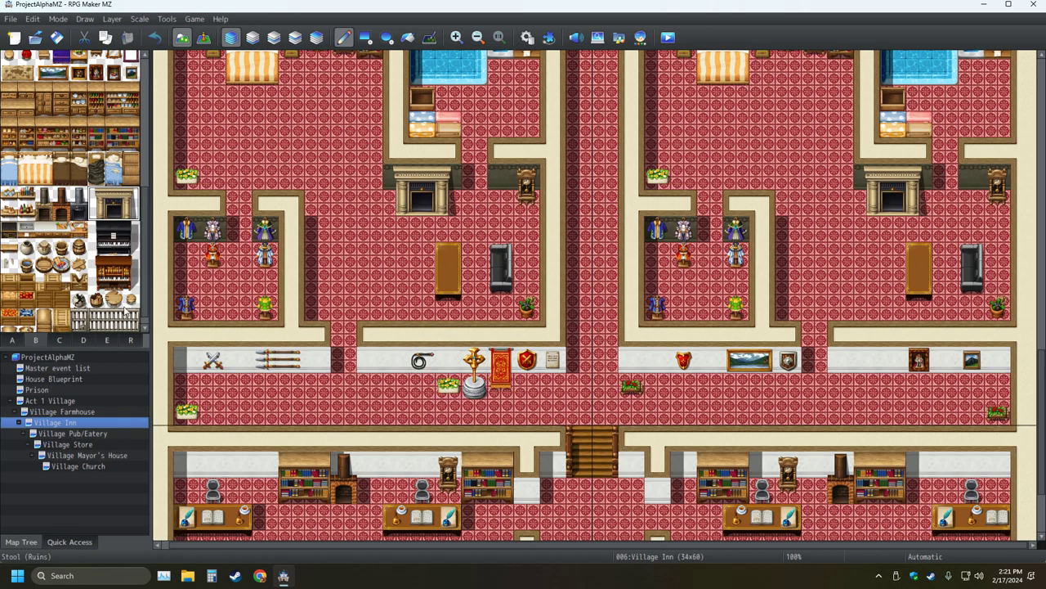
click(72, 433)
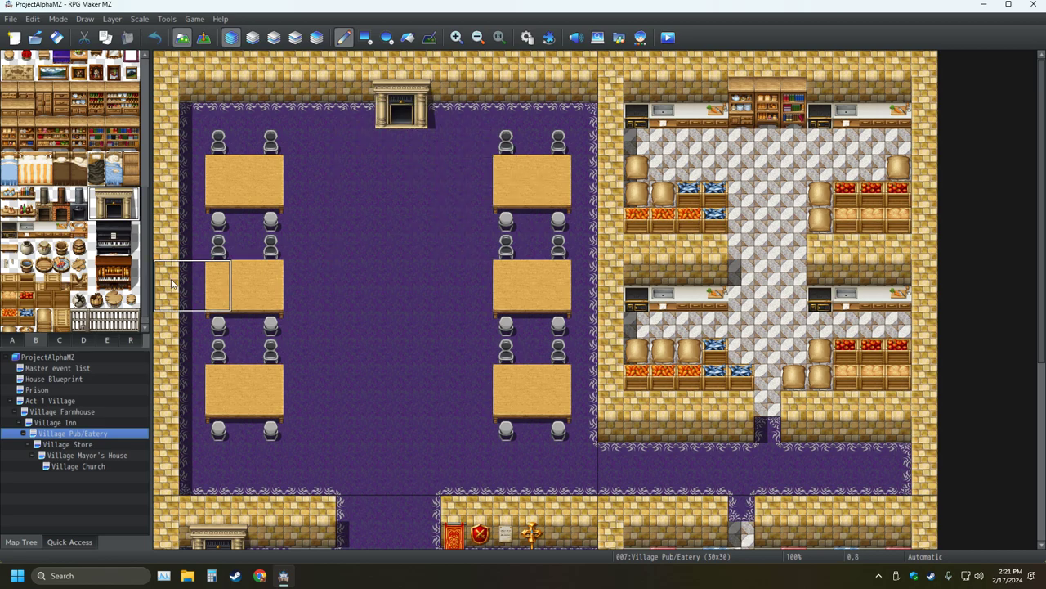
click(95, 444)
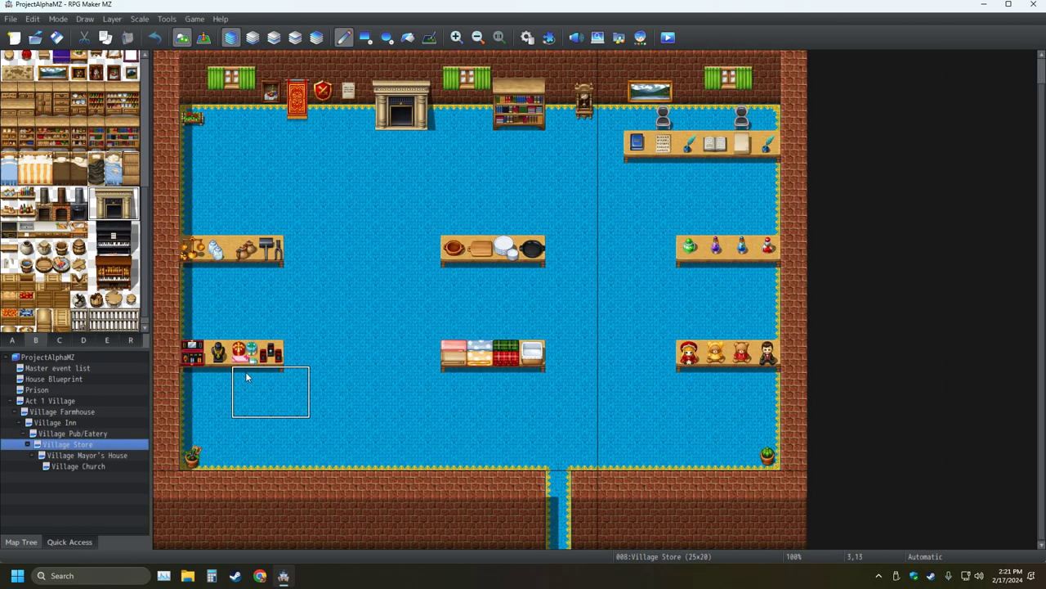
Step: Cover the store's old fireplace with blue floor and wall, then stamp the 3x2 fireplace into the back wall
right_click(454, 118)
mouse_move(421, 117)
mouse_down()
mouse_move(385, 118)
mouse_move(440, 99)
mouse_move(396, 79)
mouse_move(417, 107)
mouse_move(376, 116)
mouse_up()
click(376, 90)
click(154, 37)
click(366, 36)
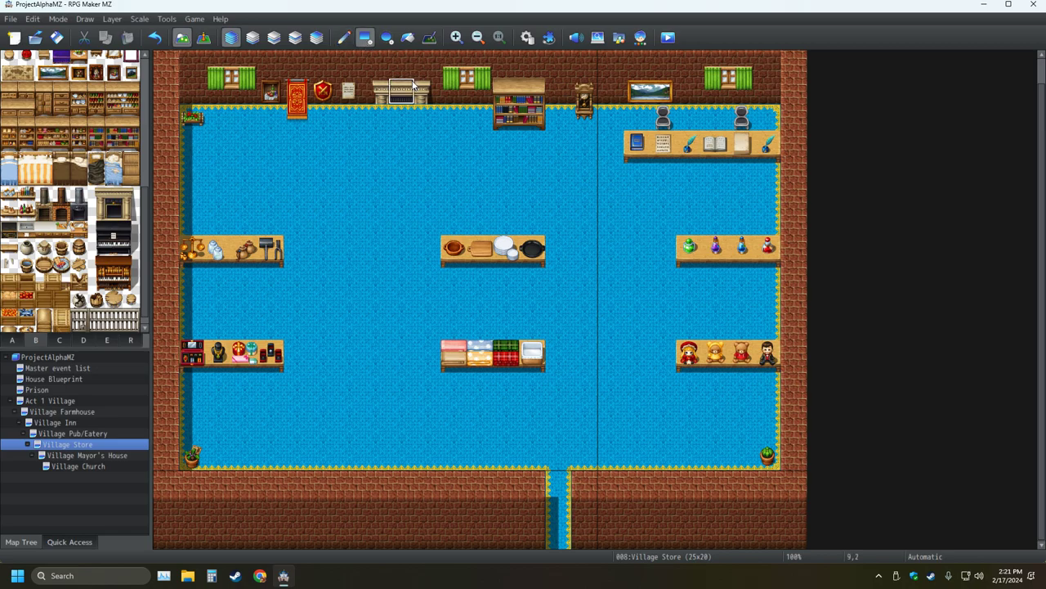
drag(403, 96, 378, 95)
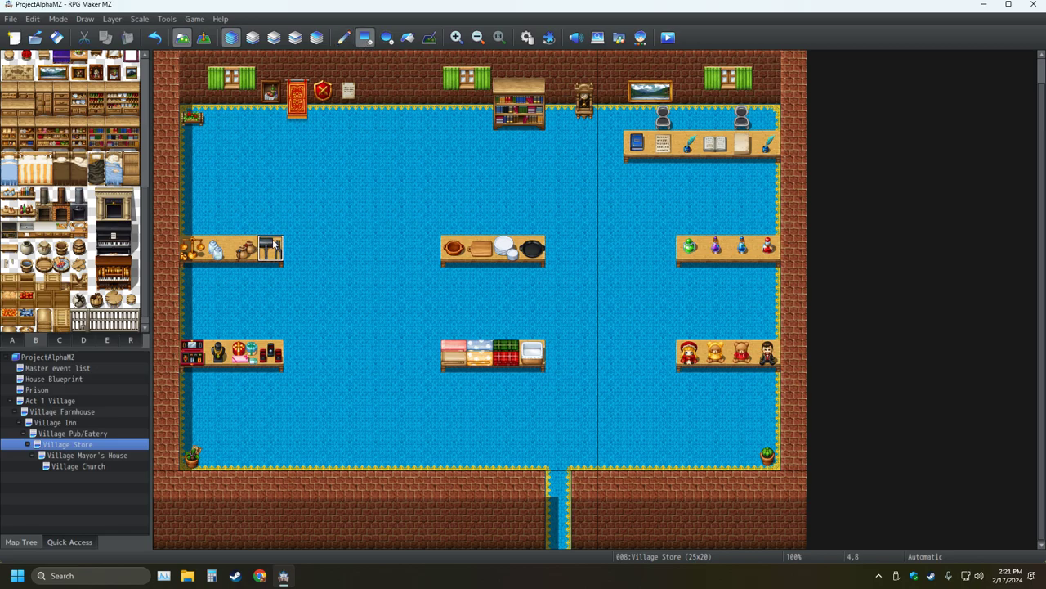
drag(94, 193, 133, 214)
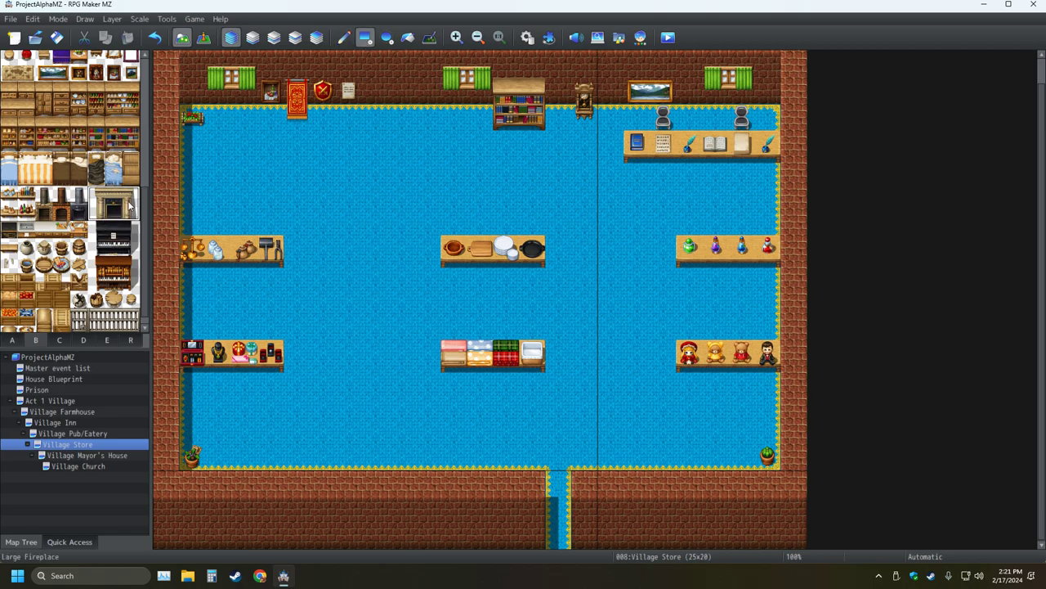
click(378, 70)
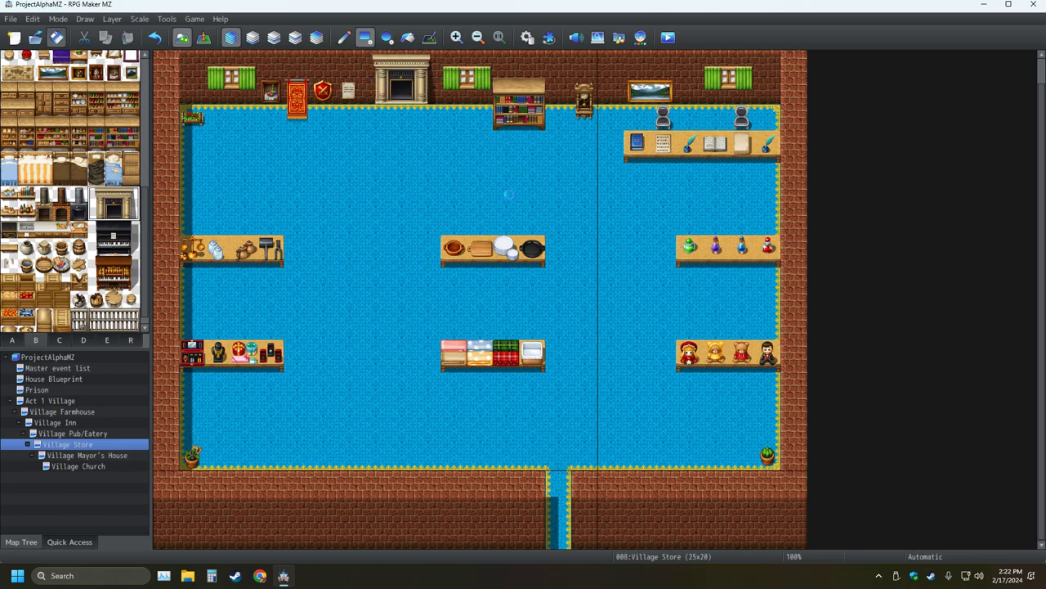
scroll(423, 147, up, 1)
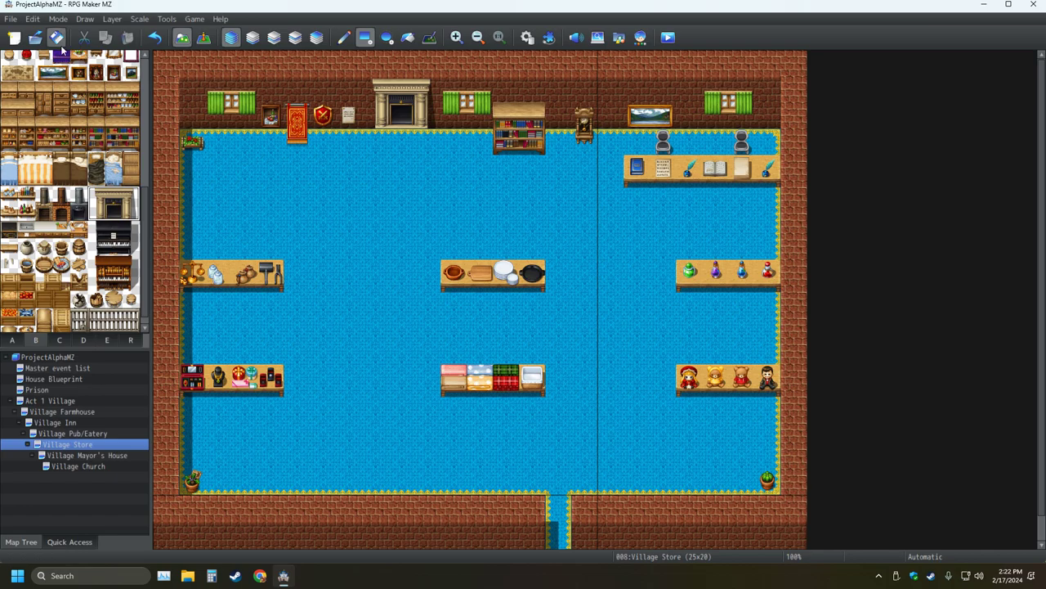
Step: In the Village Mayor's House, cover the old fireplace with red carpet and plain wall
click(121, 454)
scroll(528, 330, up, 1)
scroll(528, 330, up, 7)
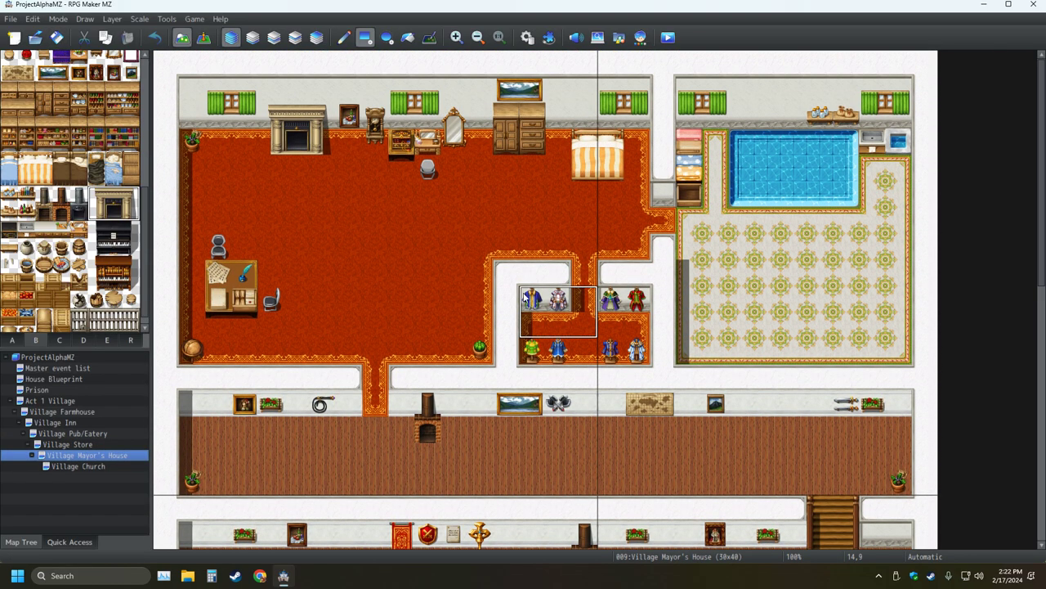
right_click(269, 192)
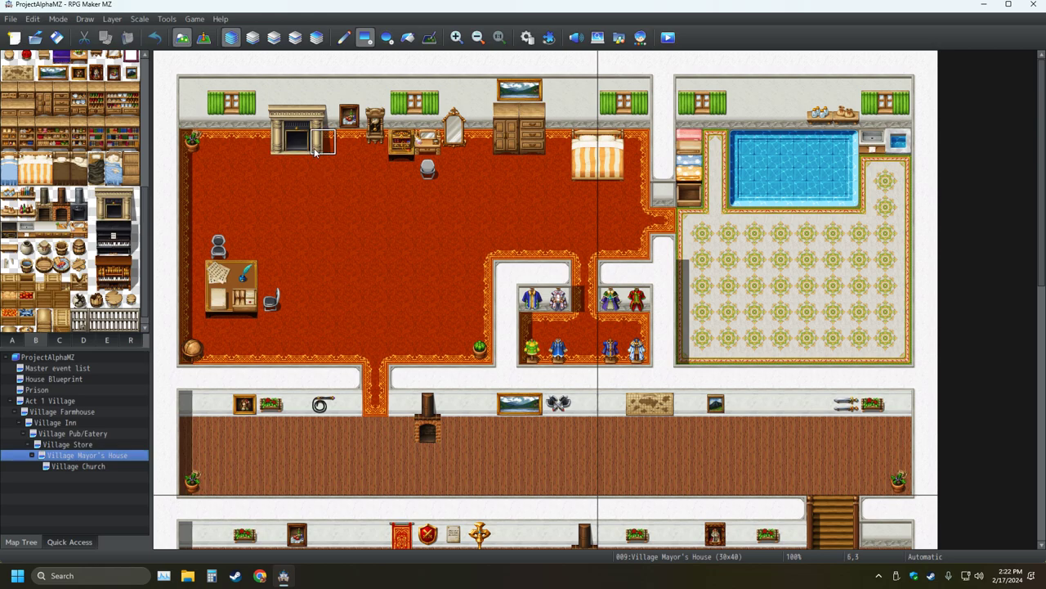
click(315, 152)
click(280, 144)
click(294, 121)
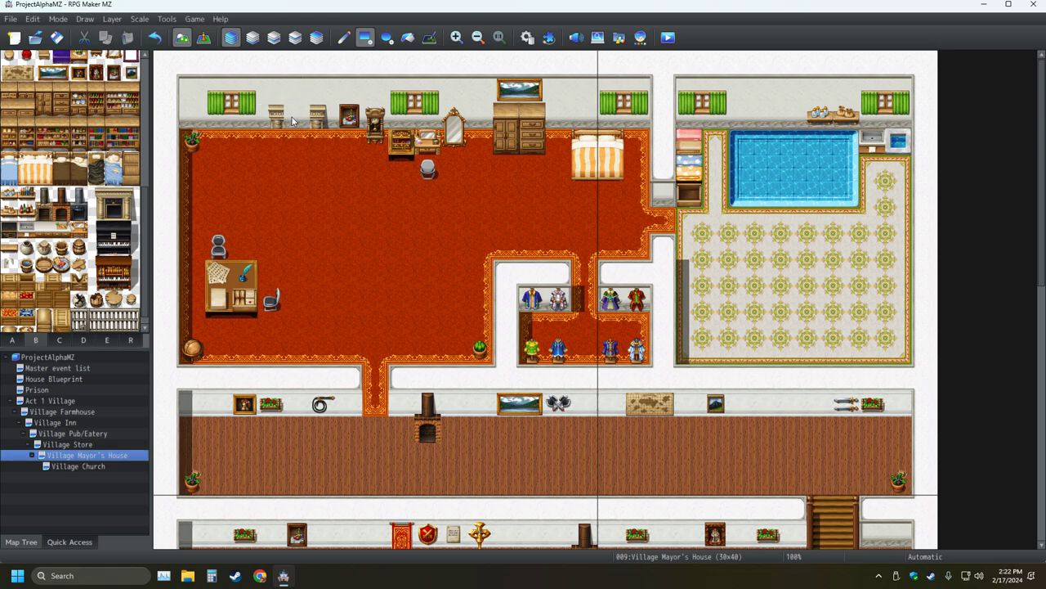
click(318, 118)
click(274, 119)
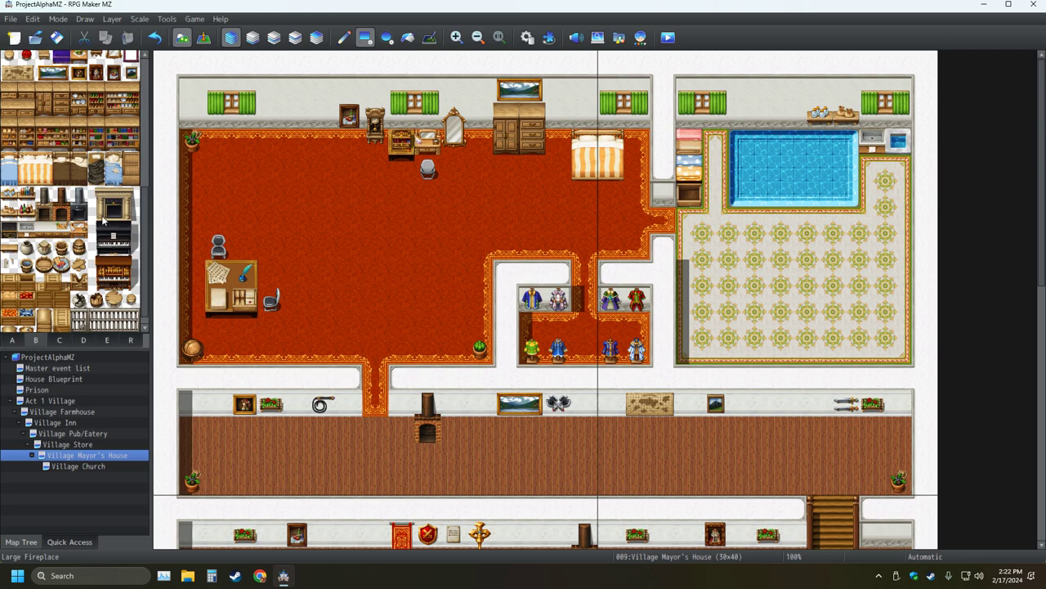
Step: Stamp the fireplace onto the left room's top wall, save, and reopen the Village Church
drag(103, 217, 130, 193)
click(278, 88)
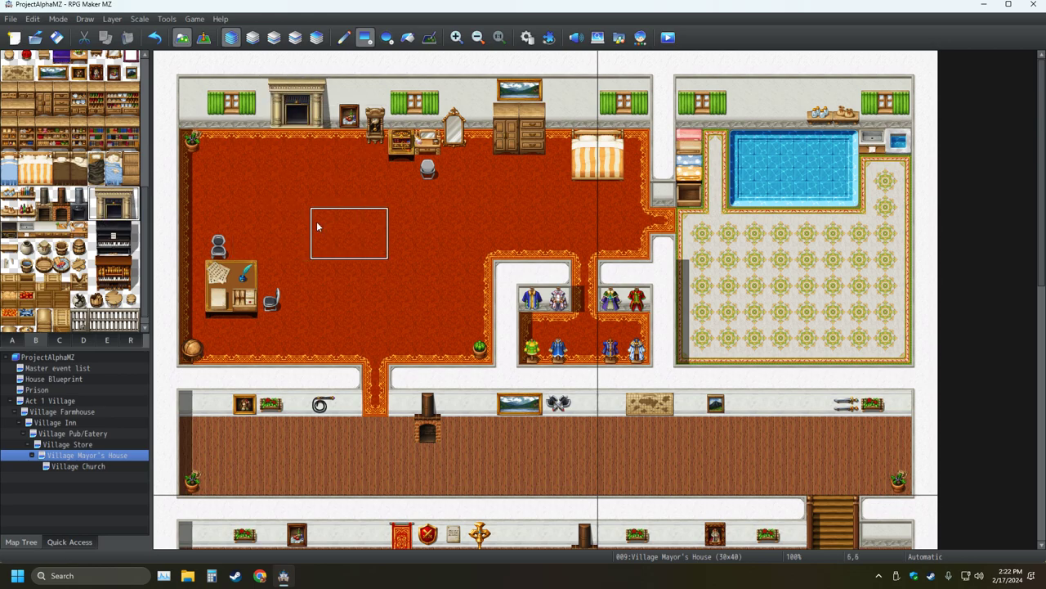
click(56, 37)
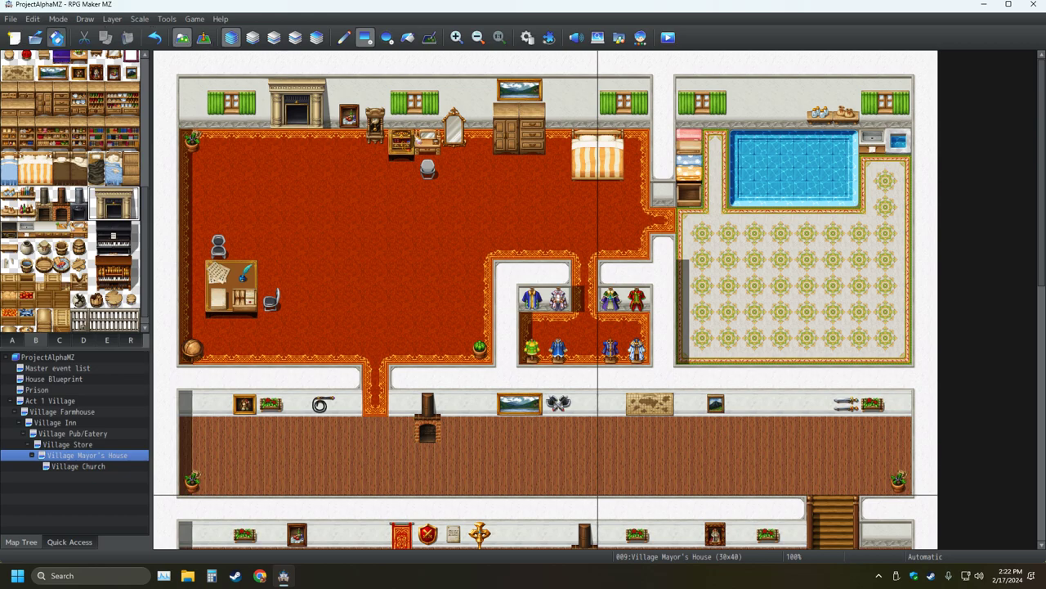
click(77, 466)
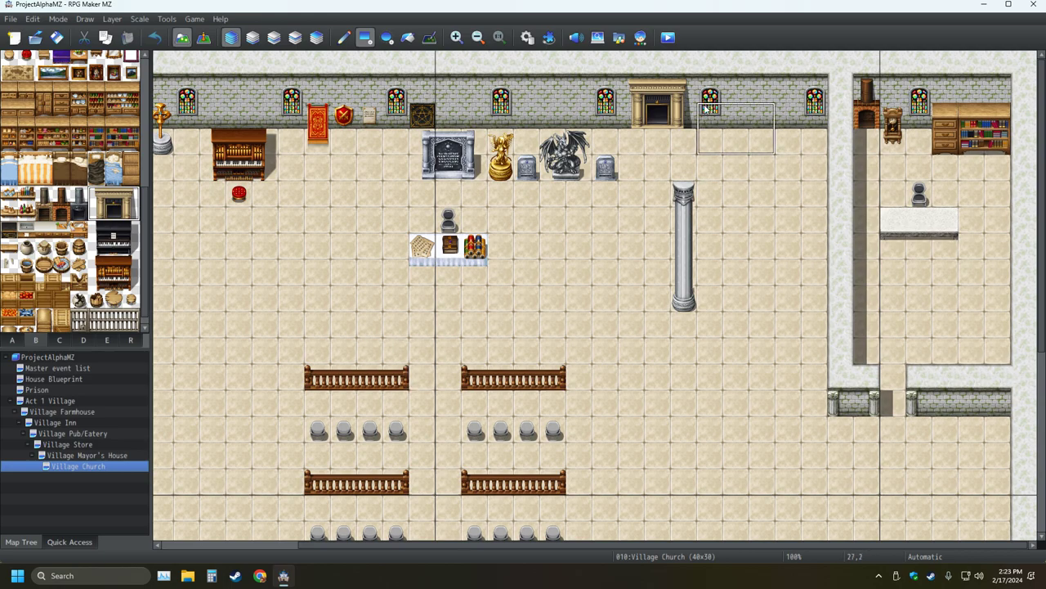
Step: Try placing a stained-glass window on the church wall, undoing both attempts
scroll(18, 212, up, 1)
scroll(18, 213, up, 5)
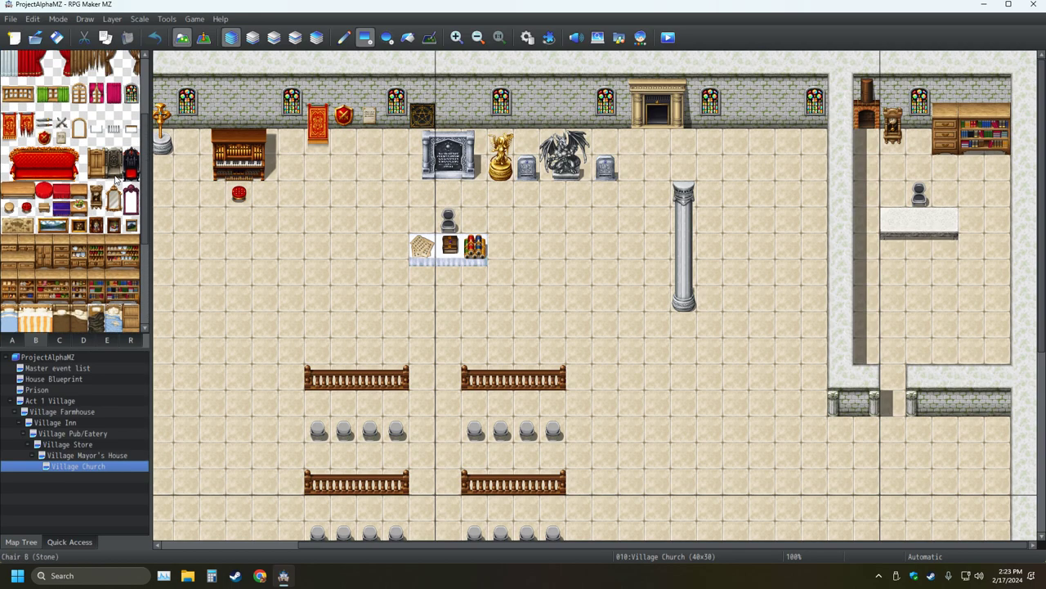
click(131, 105)
click(736, 94)
key(ctrl+z)
click(787, 138)
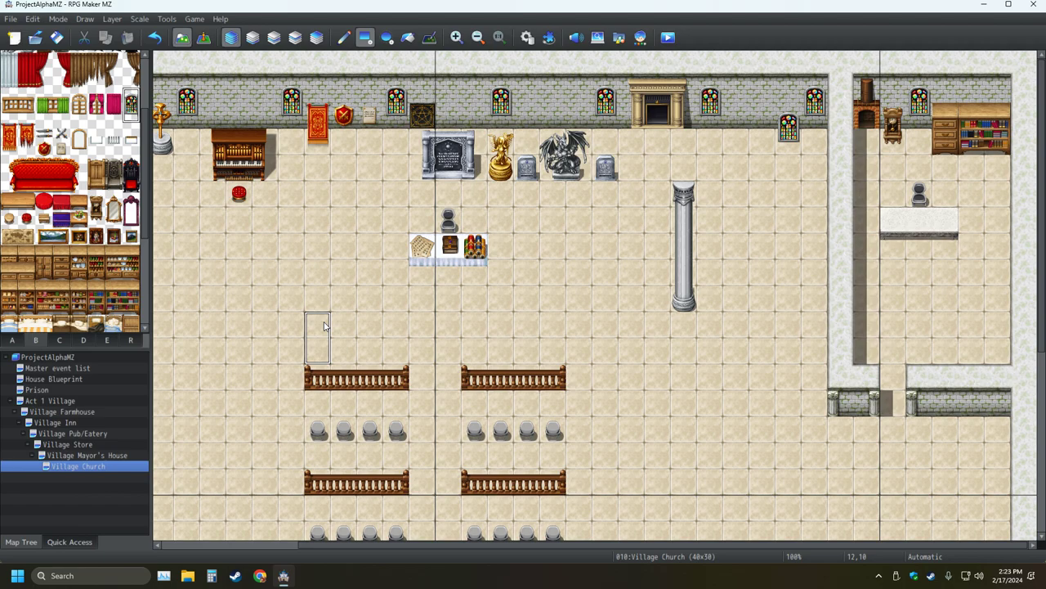
key(ctrl+z)
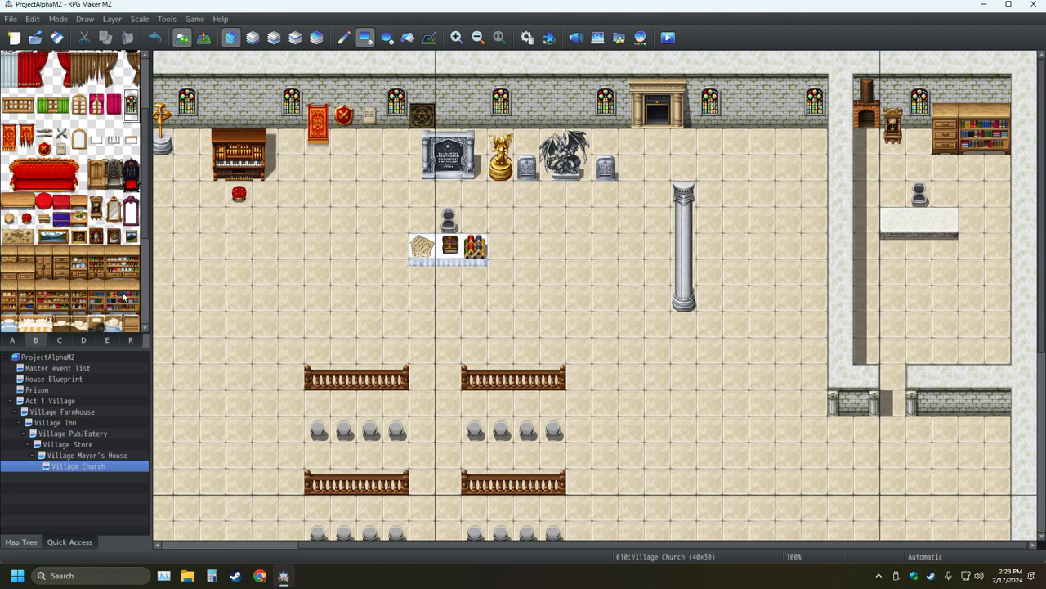
Step: Place two School Chair tiles from tab E below the right room's white desk
click(106, 340)
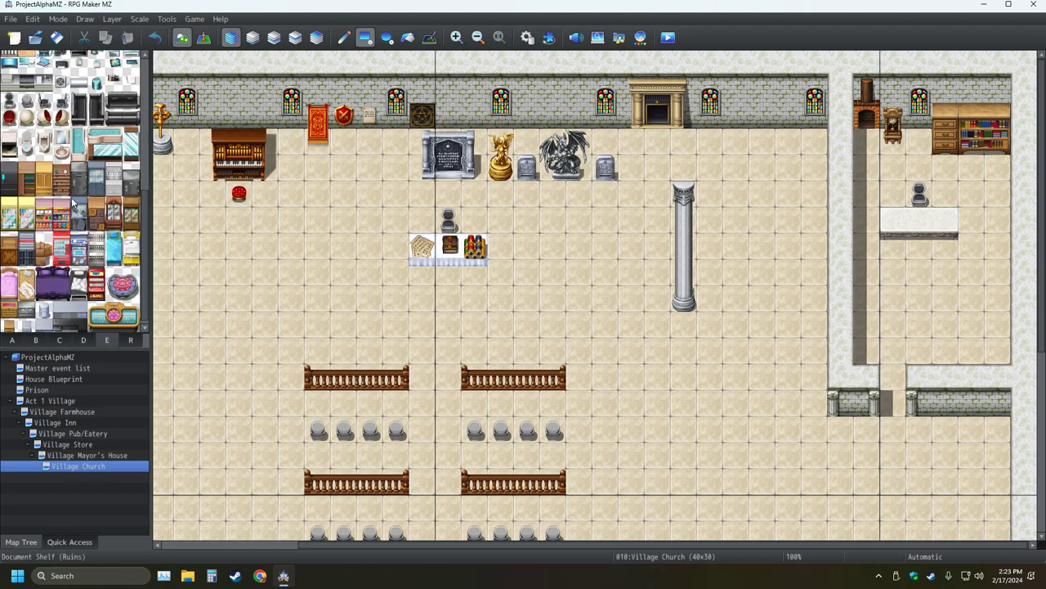
click(27, 102)
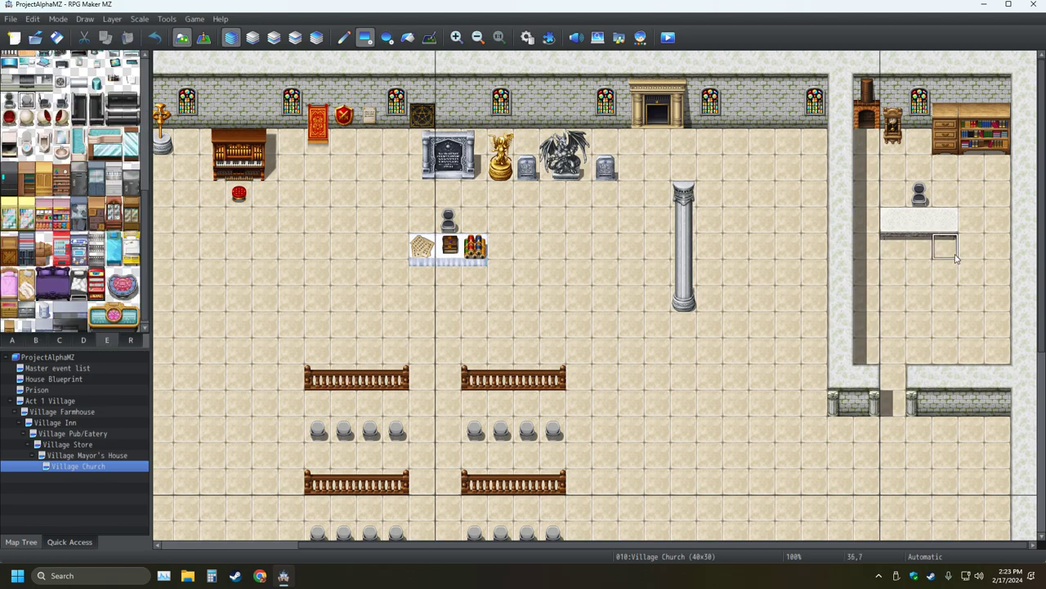
click(945, 245)
click(893, 245)
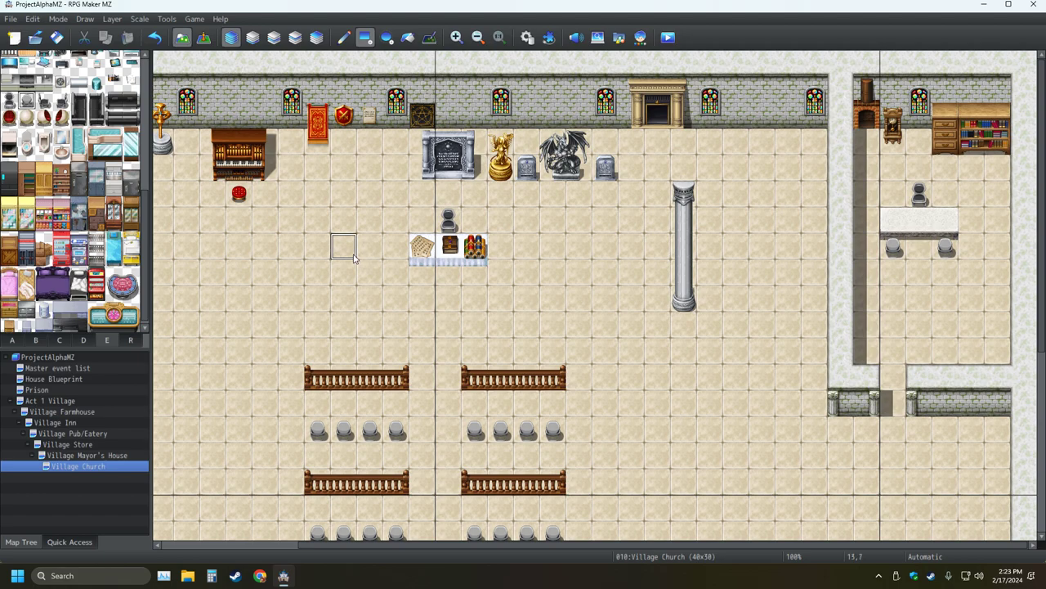
Step: Paint a wall strip with a doorway to close off the lower right classroom
scroll(918, 421, down, 5)
scroll(924, 408, down, 5)
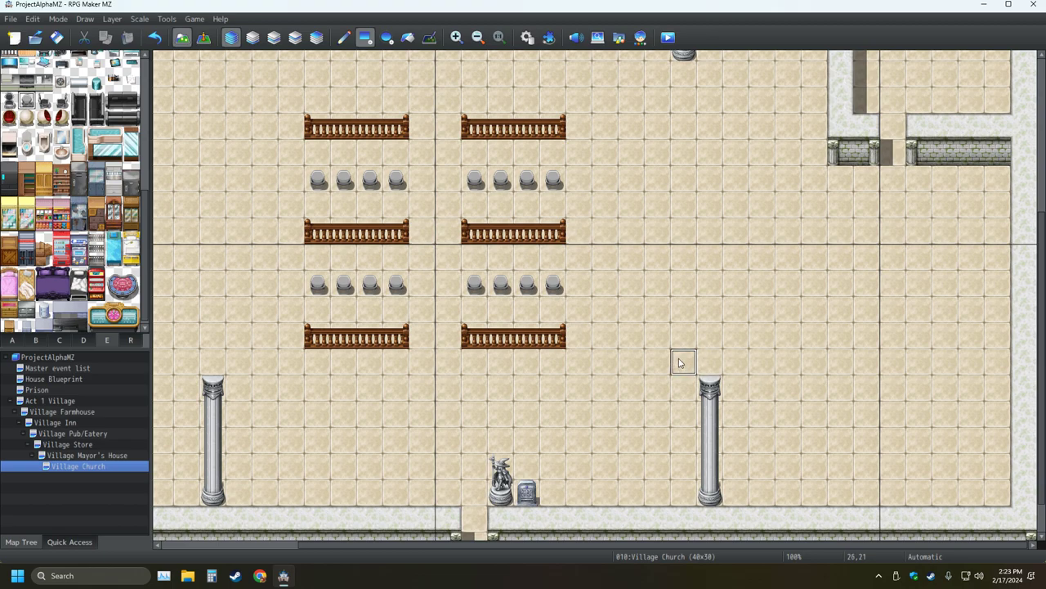
click(56, 36)
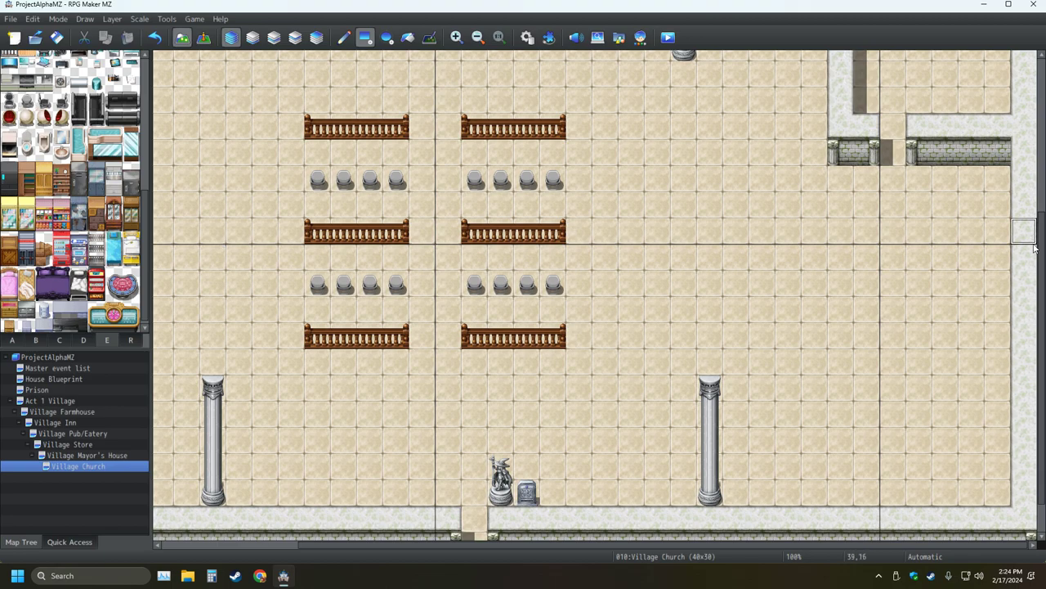
drag(1030, 266, 845, 269)
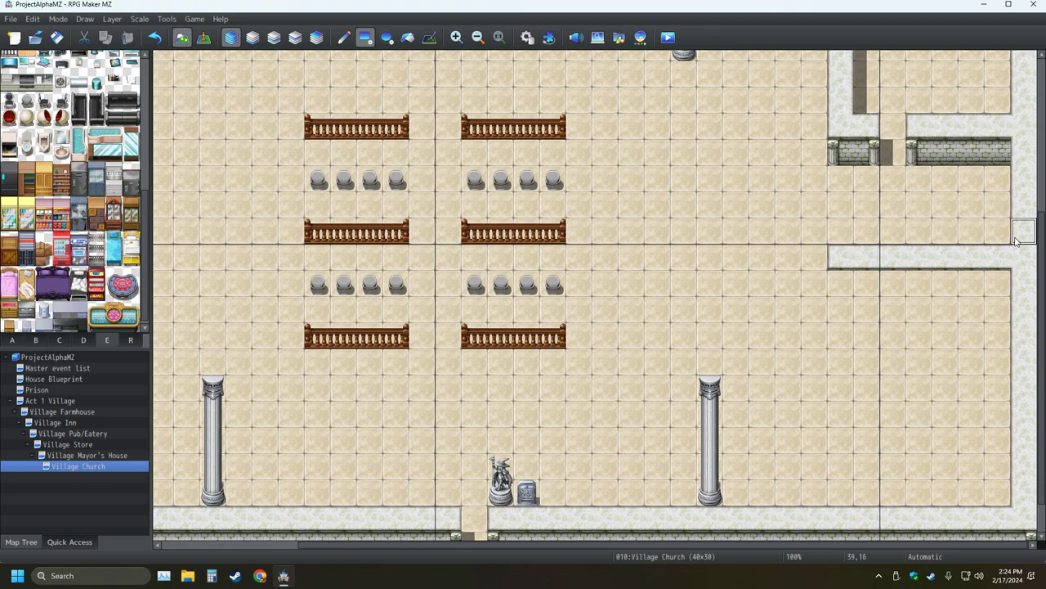
mouse_move(973, 282)
mouse_down()
mouse_move(996, 282)
mouse_move(842, 285)
mouse_move(836, 265)
mouse_move(850, 394)
mouse_move(844, 520)
mouse_up()
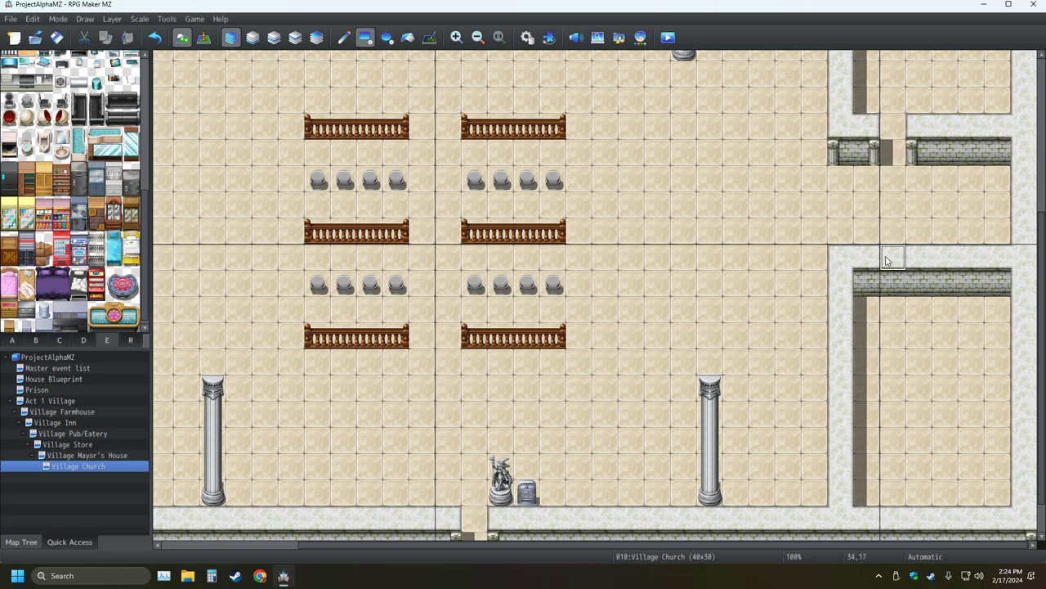
mouse_move(891, 257)
mouse_down()
mouse_move(874, 316)
mouse_move(891, 291)
mouse_up()
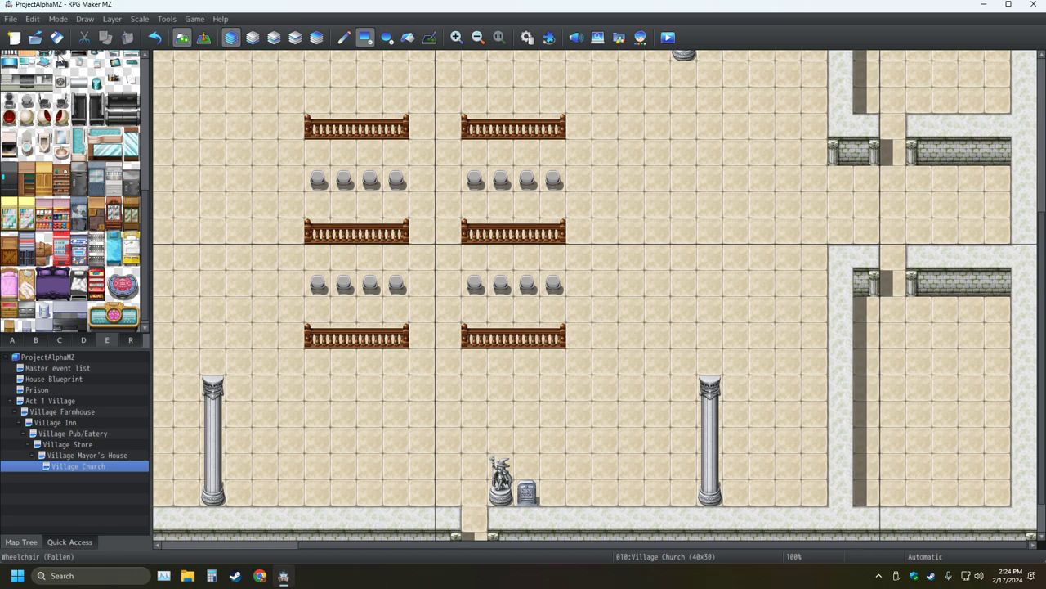
click(56, 37)
Step: Stamp white counter tiles as desks at four spots in the classroom
click(11, 340)
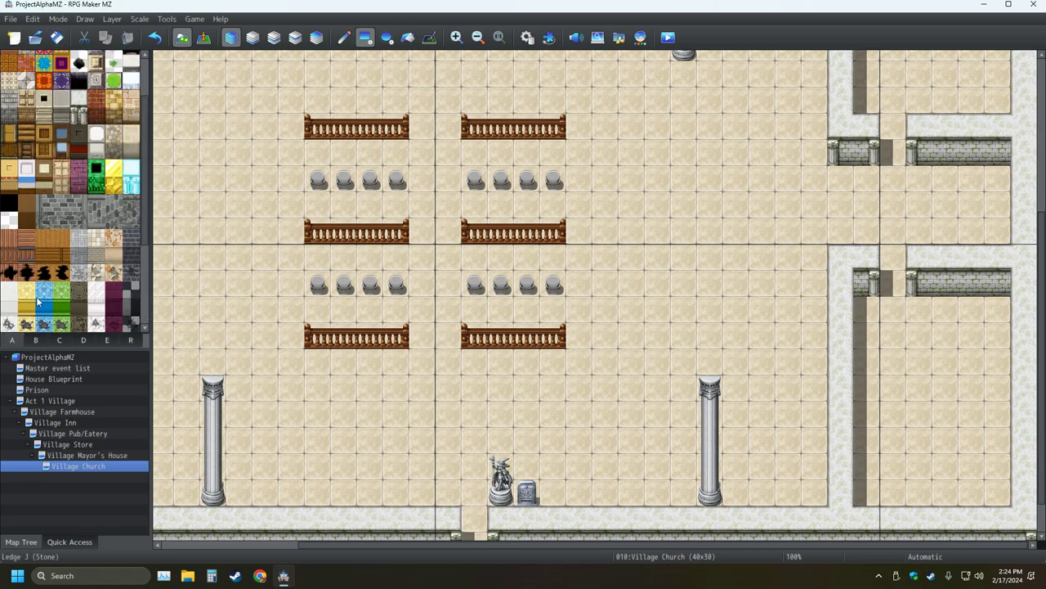
scroll(45, 293, up, 2)
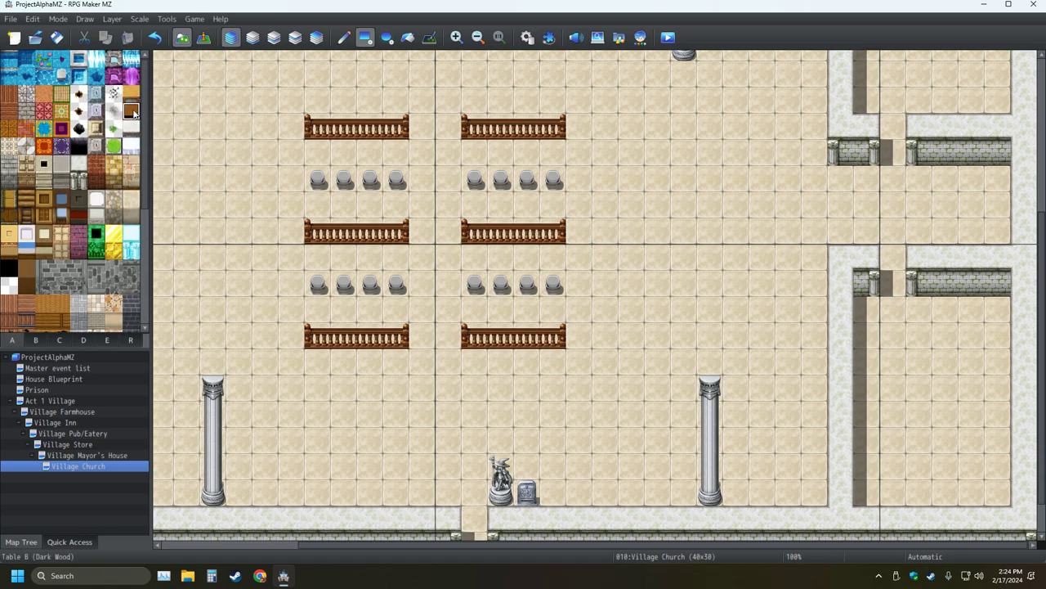
click(131, 128)
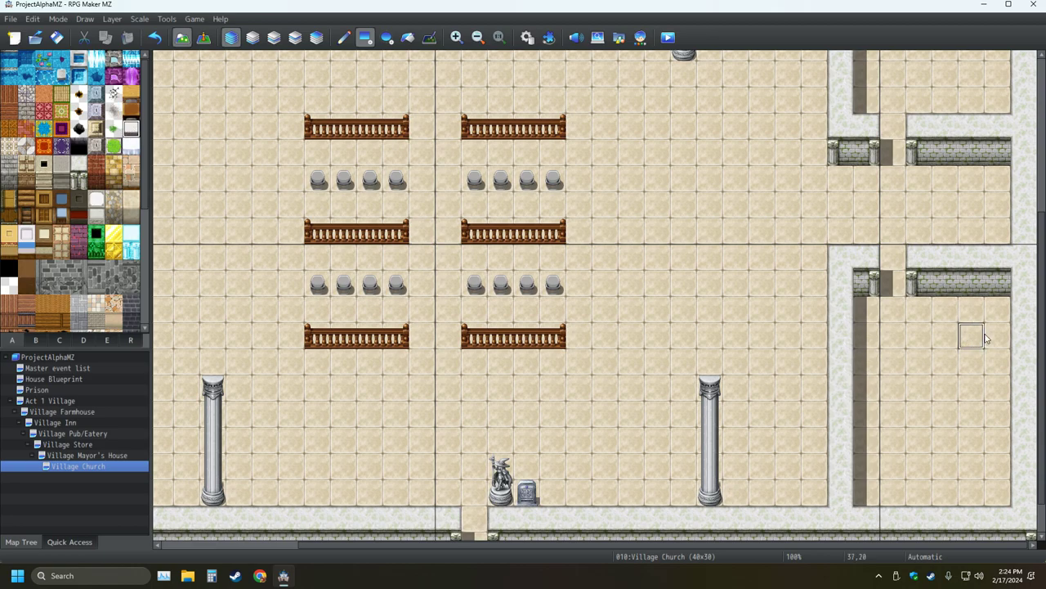
drag(990, 337, 942, 337)
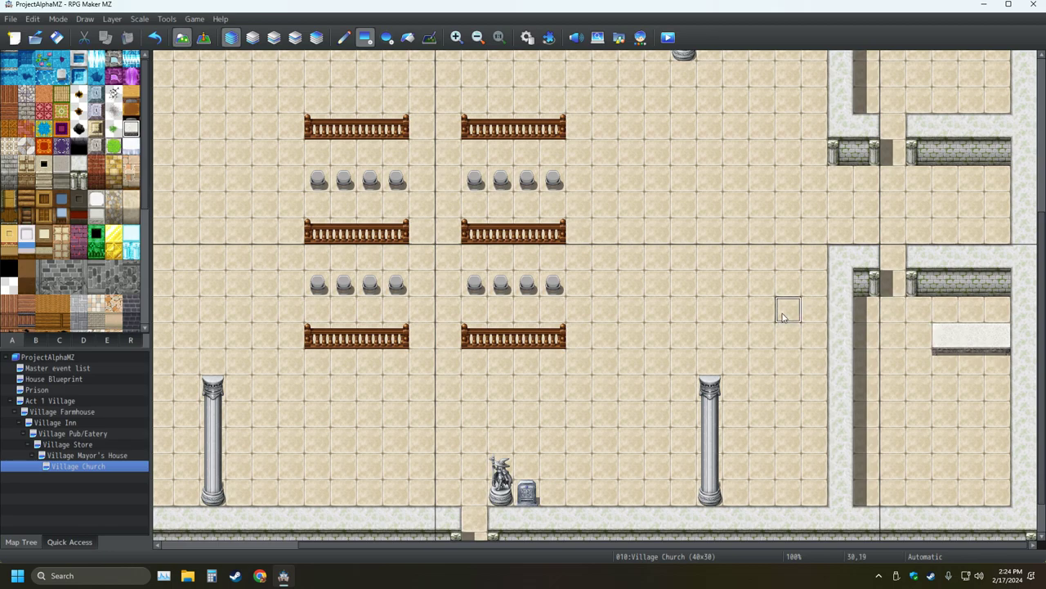
click(903, 443)
click(994, 442)
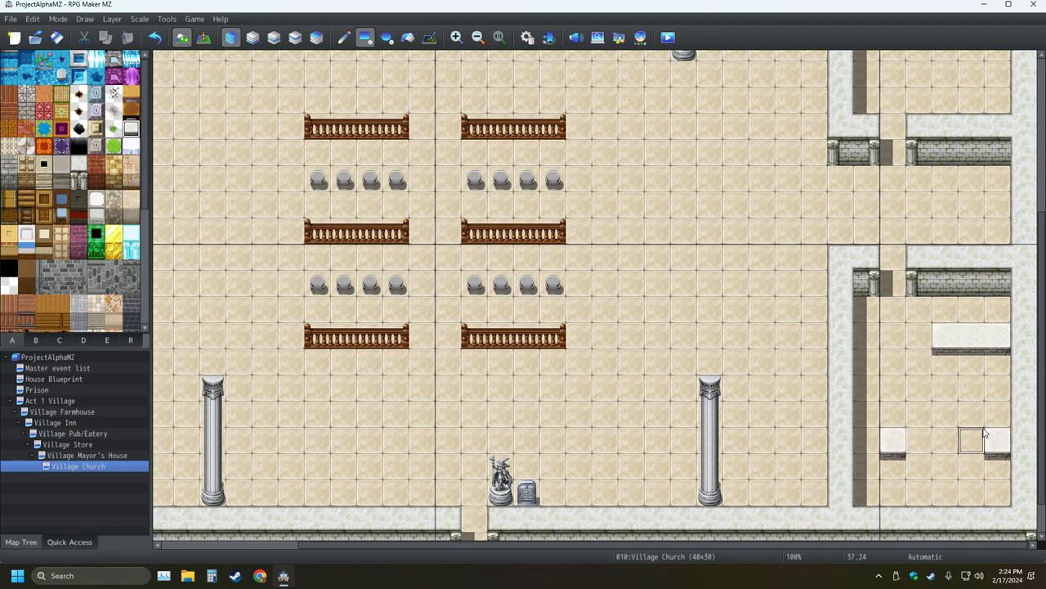
click(998, 387)
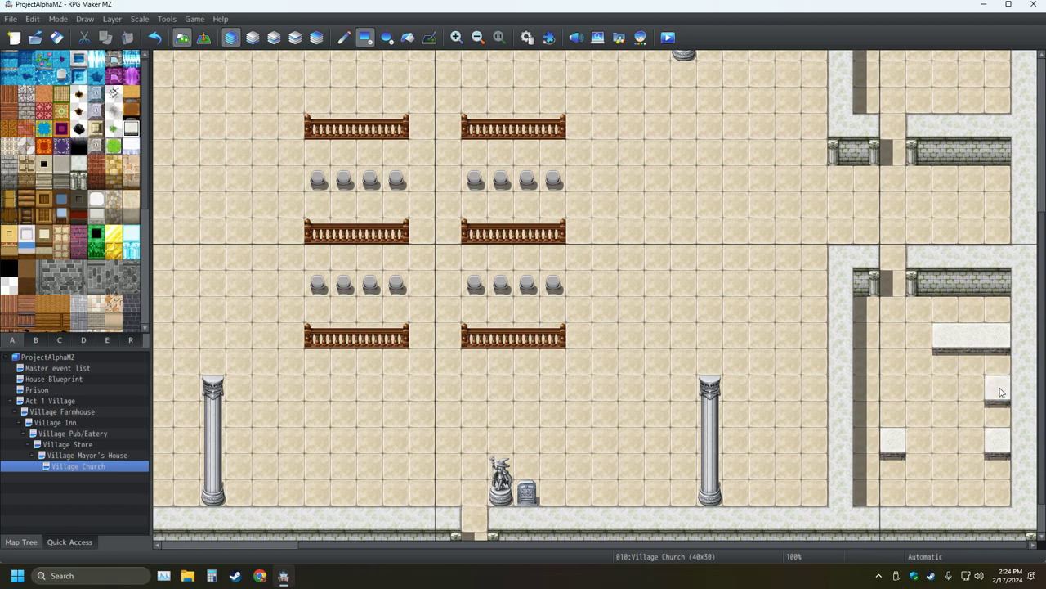
click(902, 399)
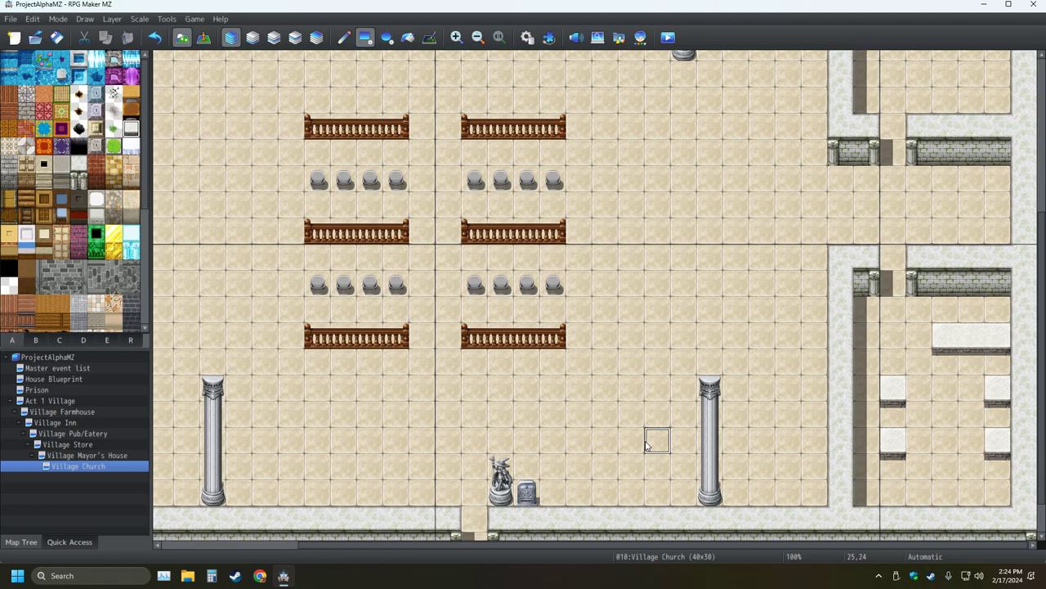
click(894, 474)
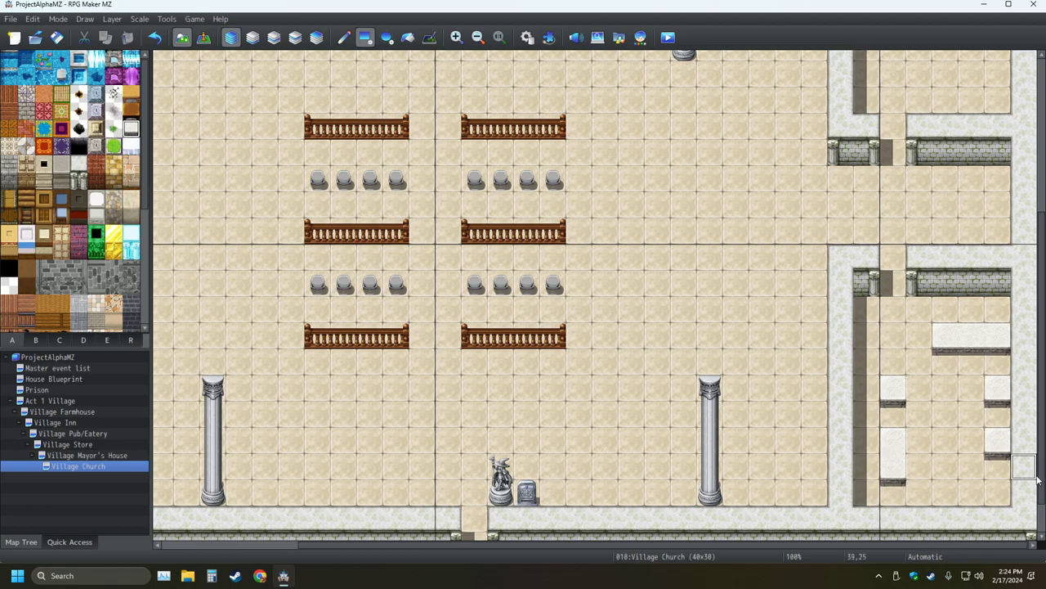
click(997, 468)
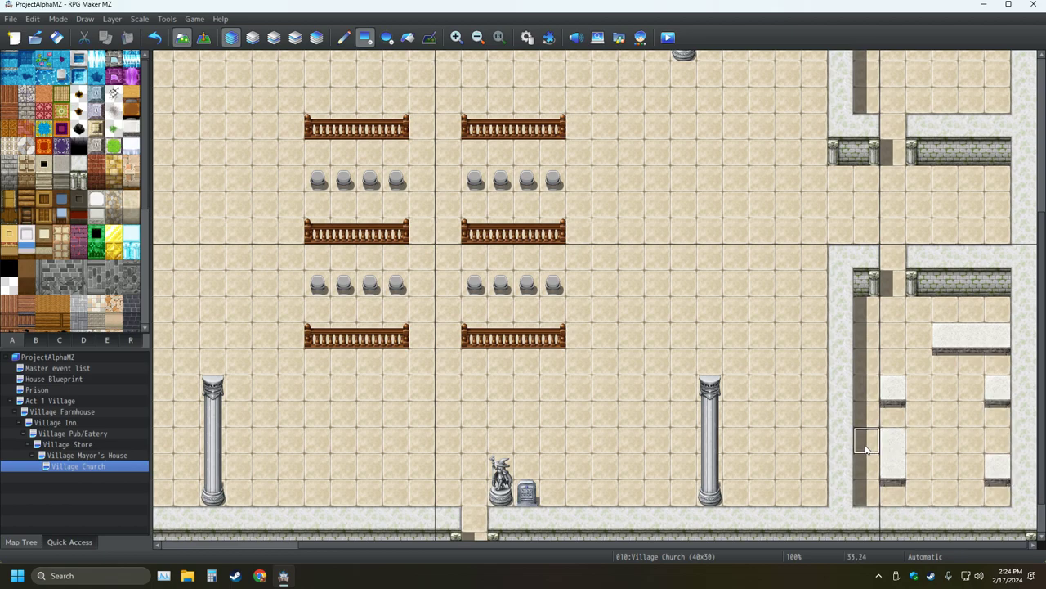
click(893, 442)
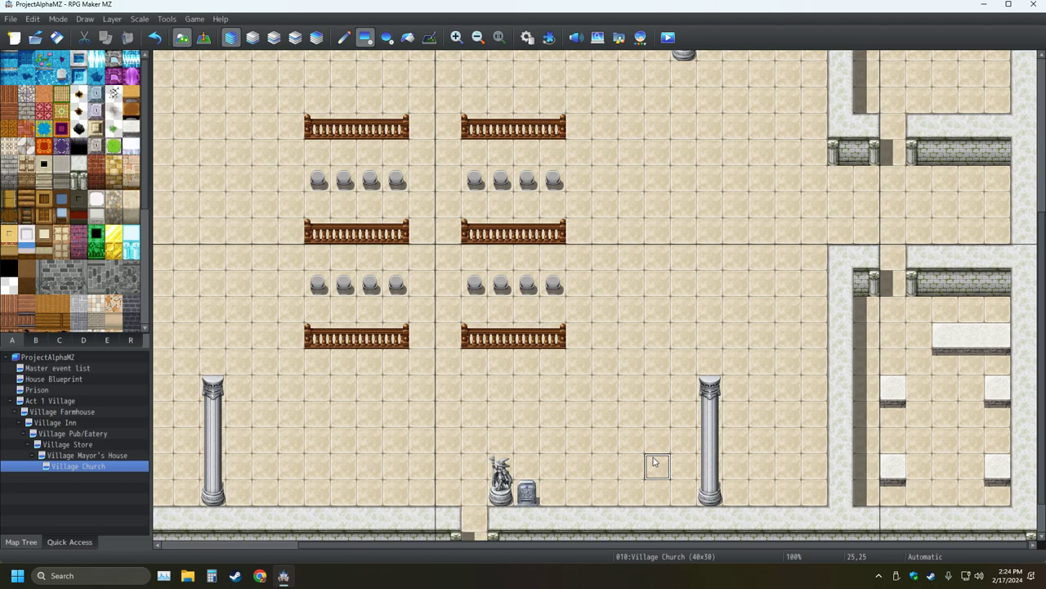
Step: Widen the four desks, place a stool behind each, and save
click(919, 390)
click(926, 479)
click(971, 467)
click(971, 390)
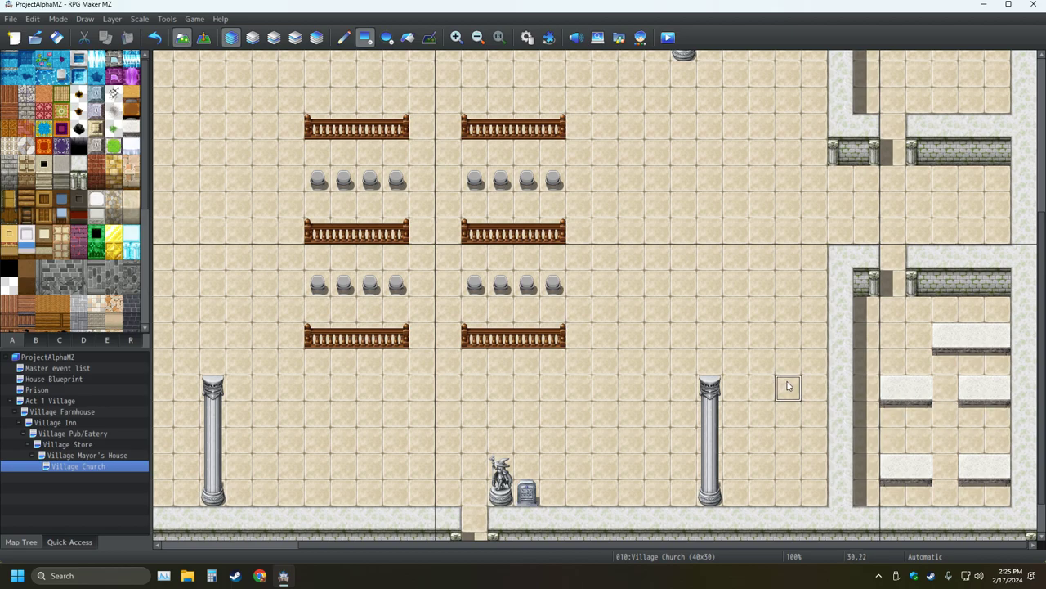
click(919, 415)
click(893, 493)
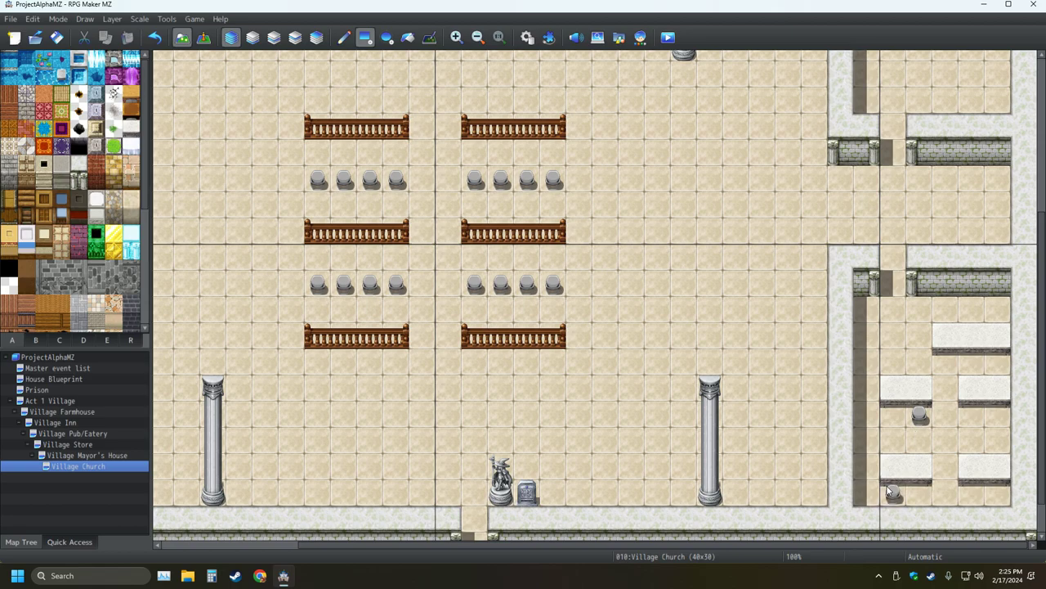
click(995, 497)
click(972, 414)
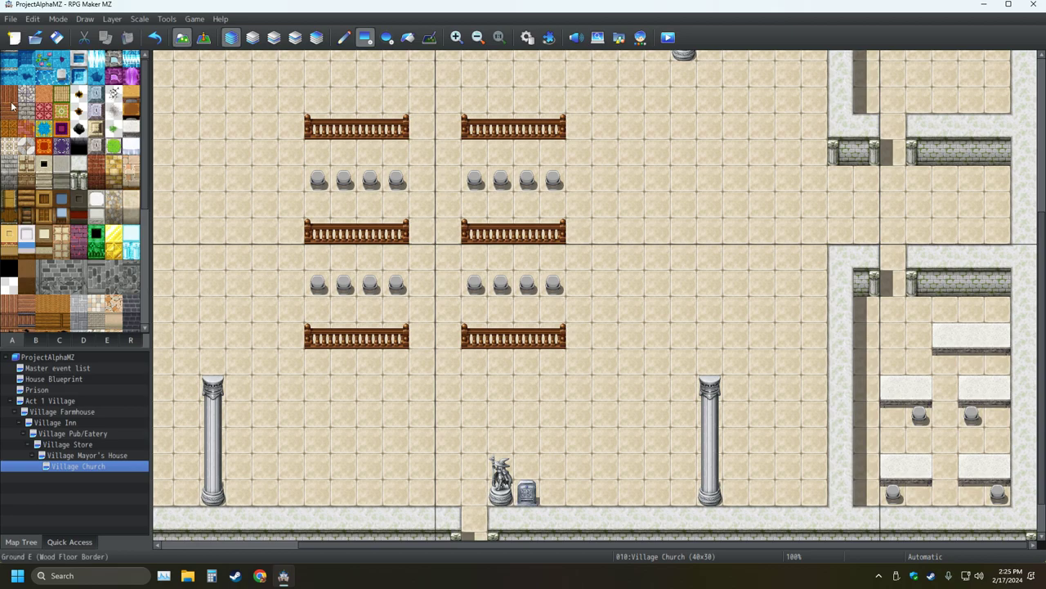
click(57, 36)
Step: Stamp a grey school chair behind the top white desk of the classroom
scroll(238, 273, up, 3)
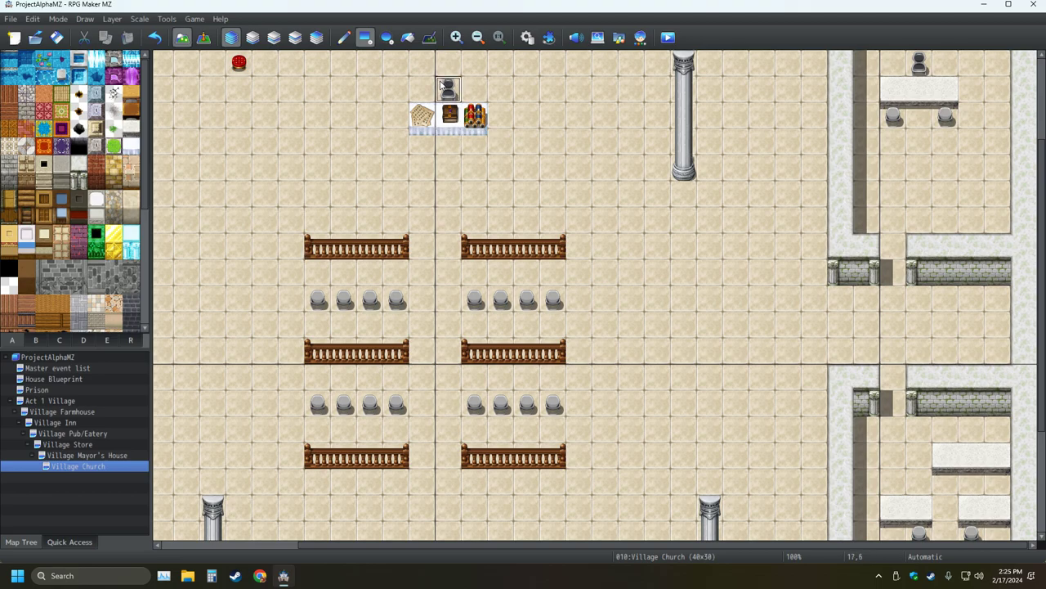
click(967, 431)
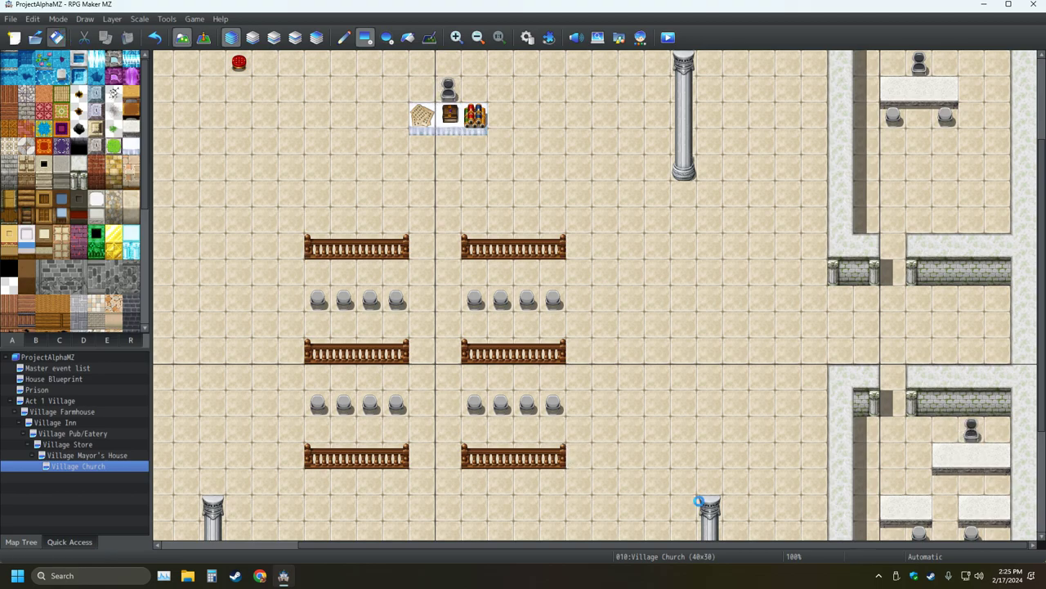
scroll(705, 458, down, 3)
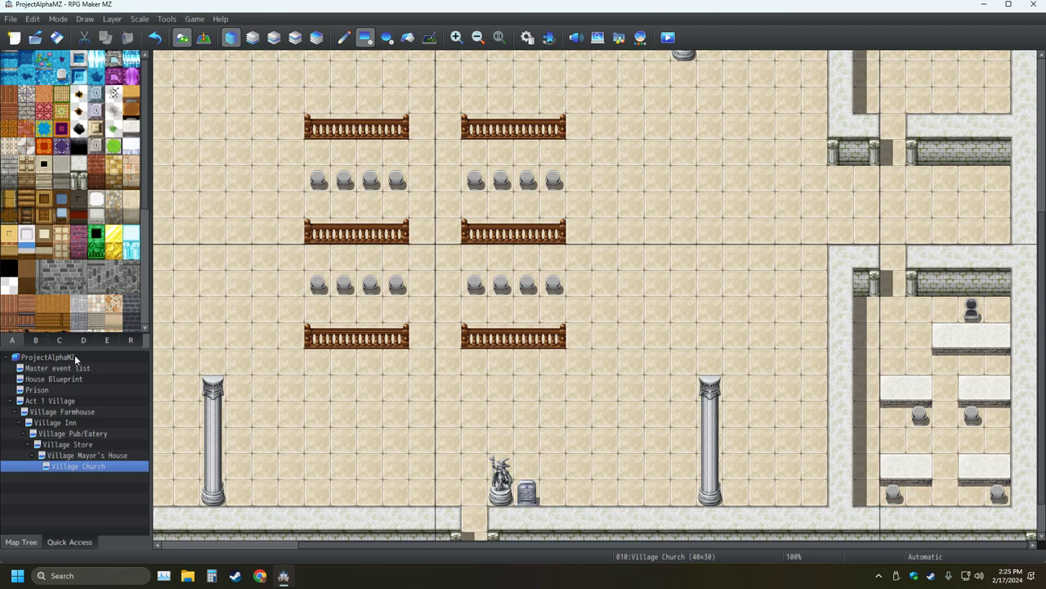
click(41, 340)
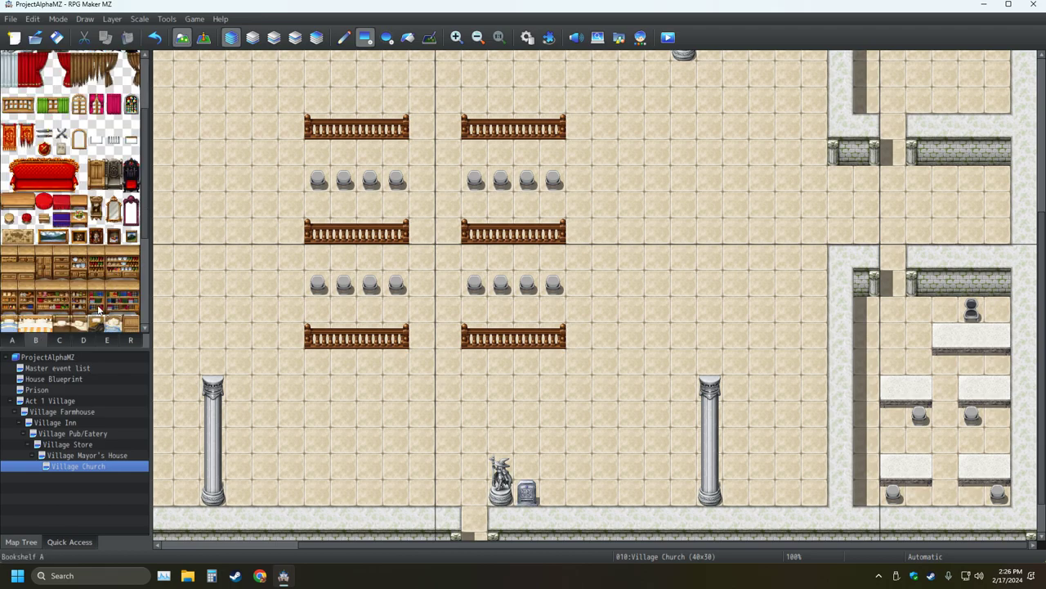
drag(98, 309, 96, 290)
click(867, 294)
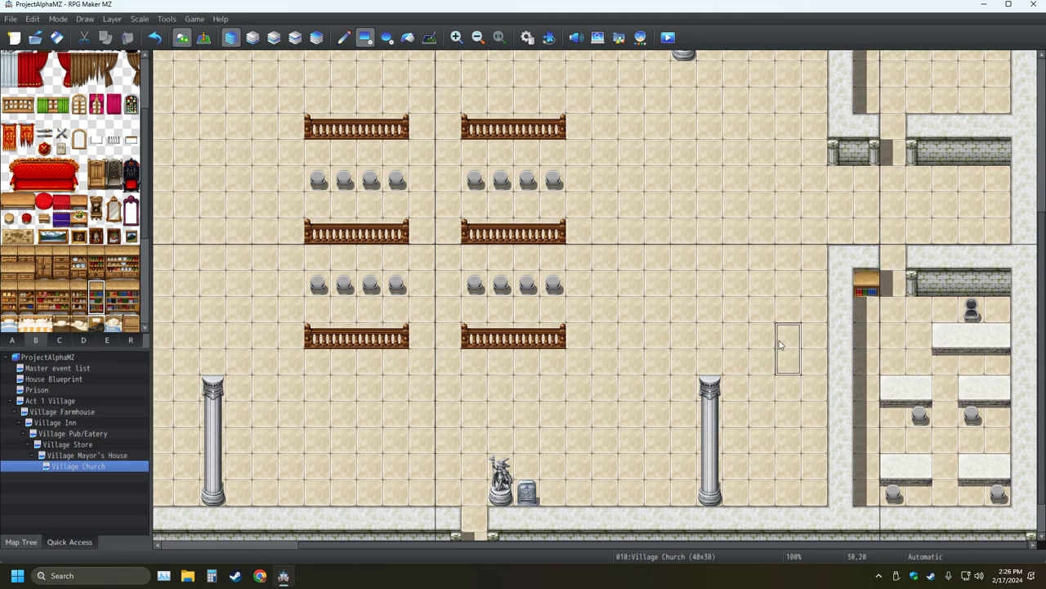
click(343, 37)
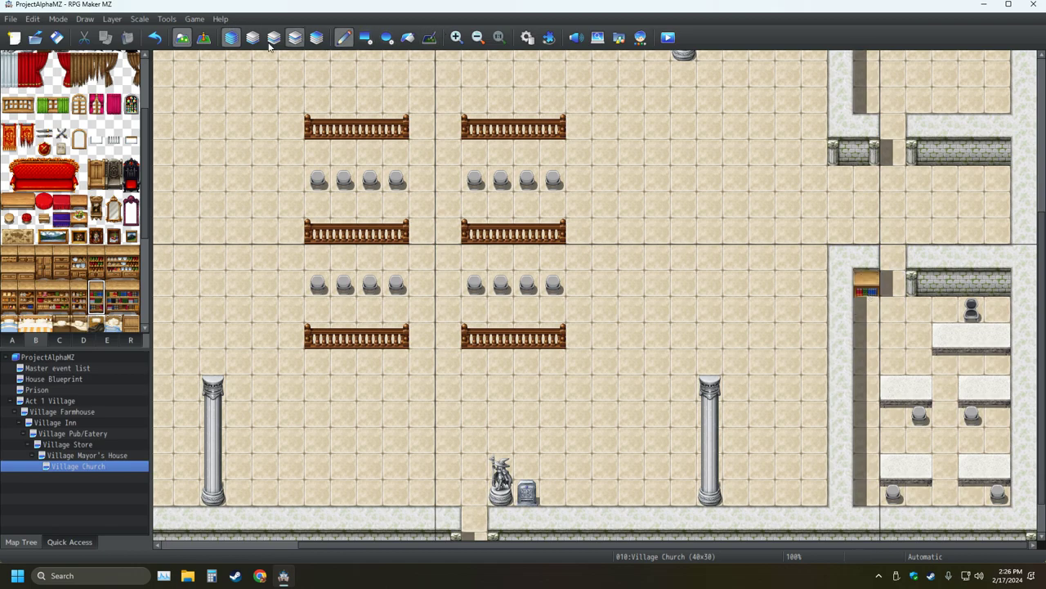
click(155, 37)
click(867, 282)
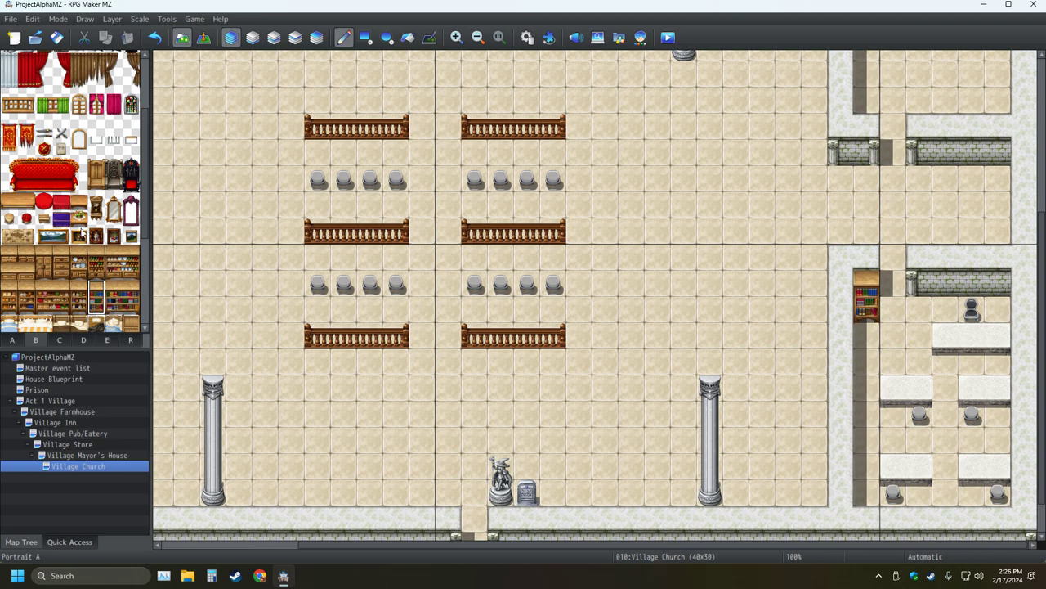
scroll(81, 261, down, 3)
scroll(79, 256, down, 1)
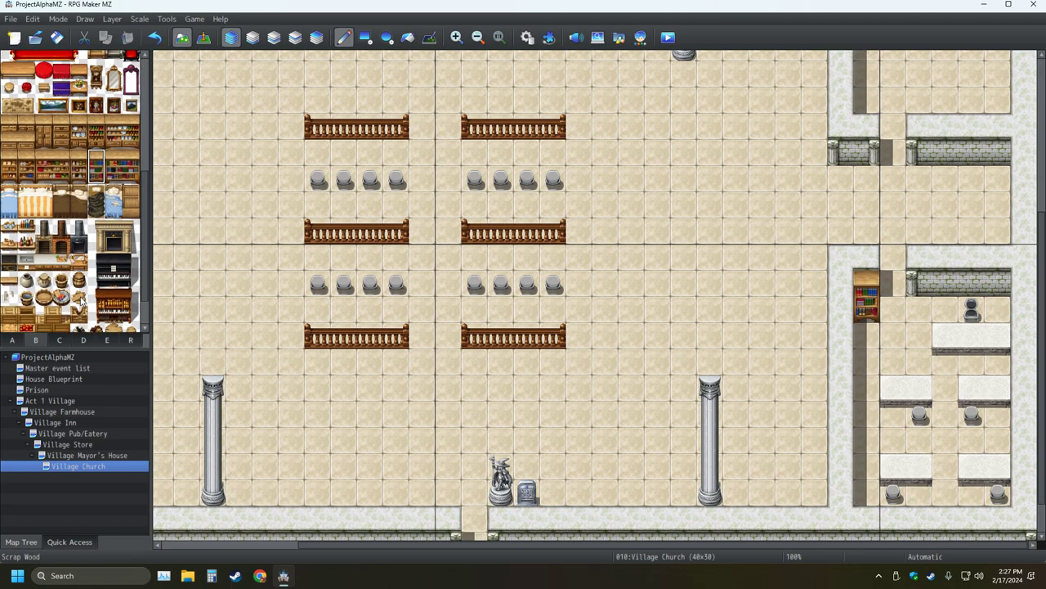
Step: Put an inkwell-and-quill tile on each of the four classroom desks
scroll(82, 301, up, 2)
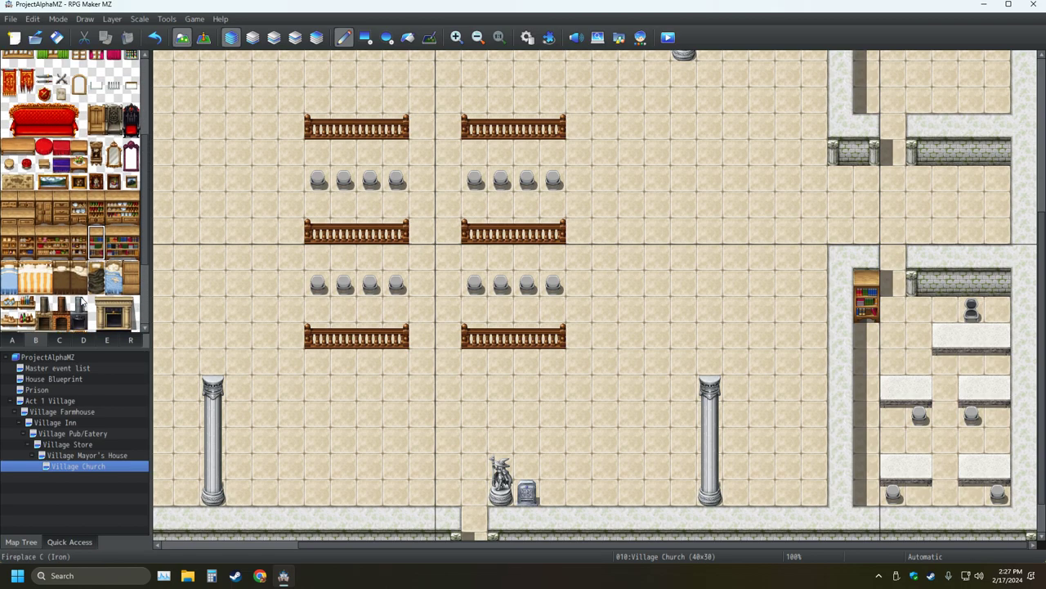
click(59, 340)
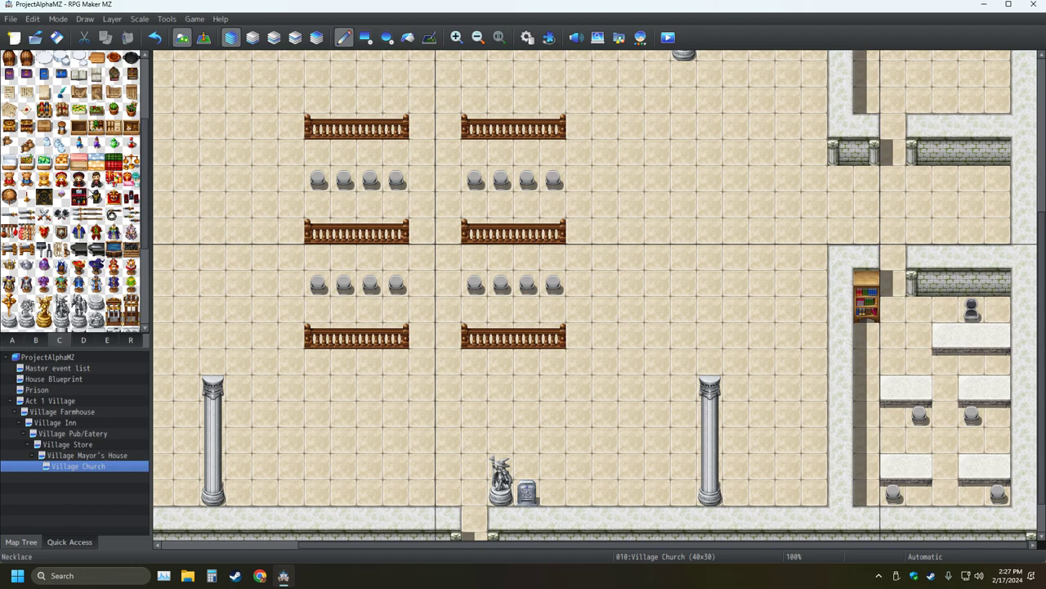
click(61, 91)
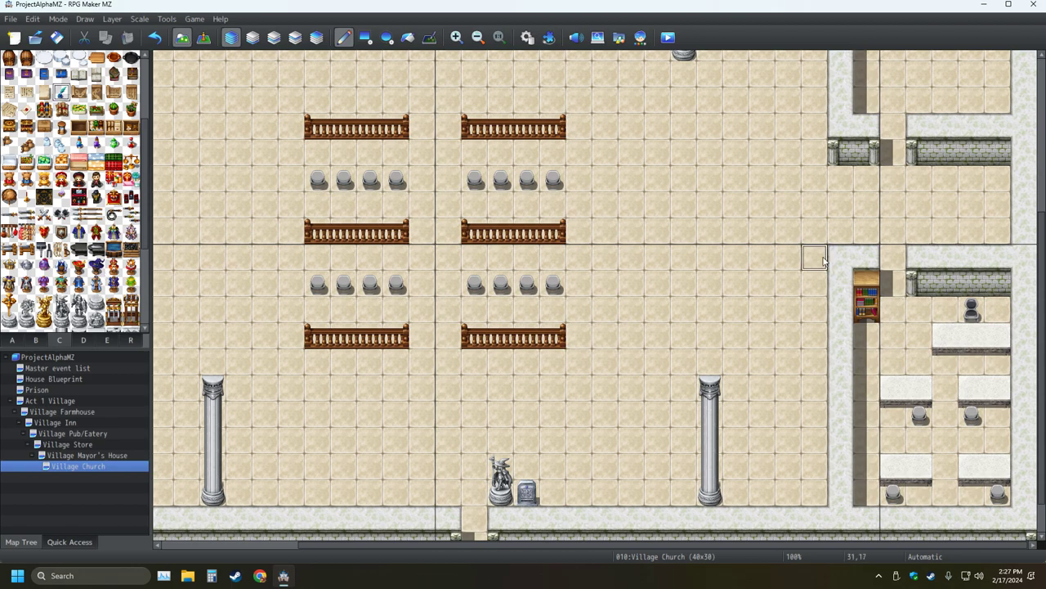
click(919, 387)
click(991, 389)
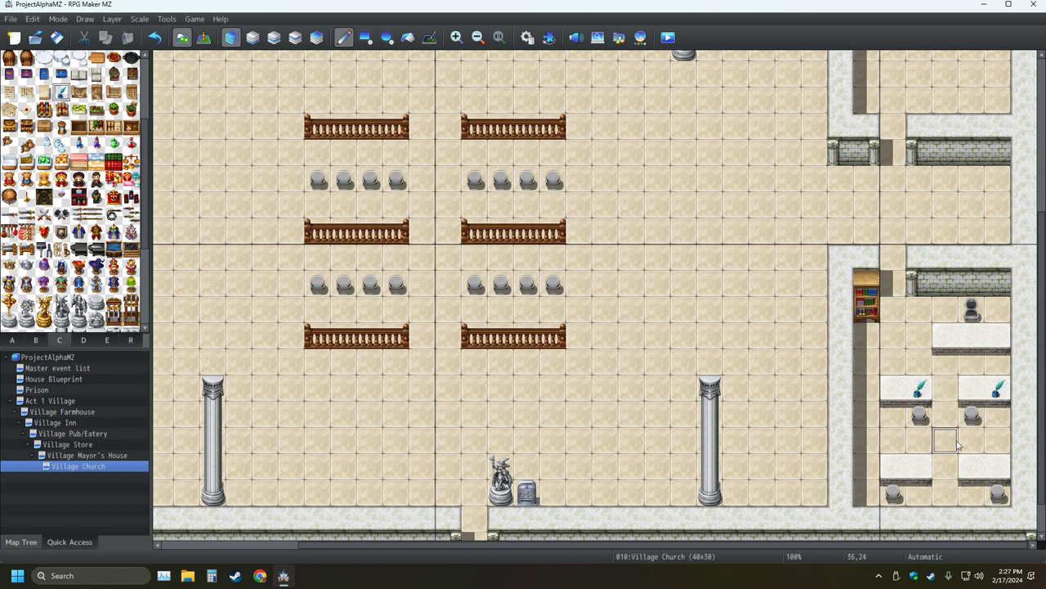
click(919, 466)
click(973, 469)
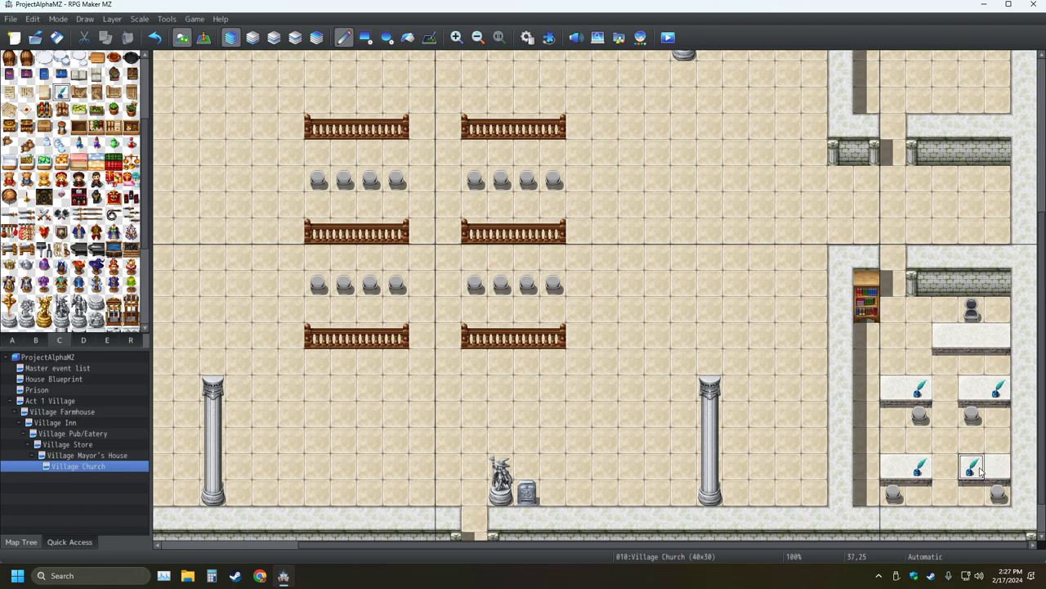
click(162, 39)
click(997, 468)
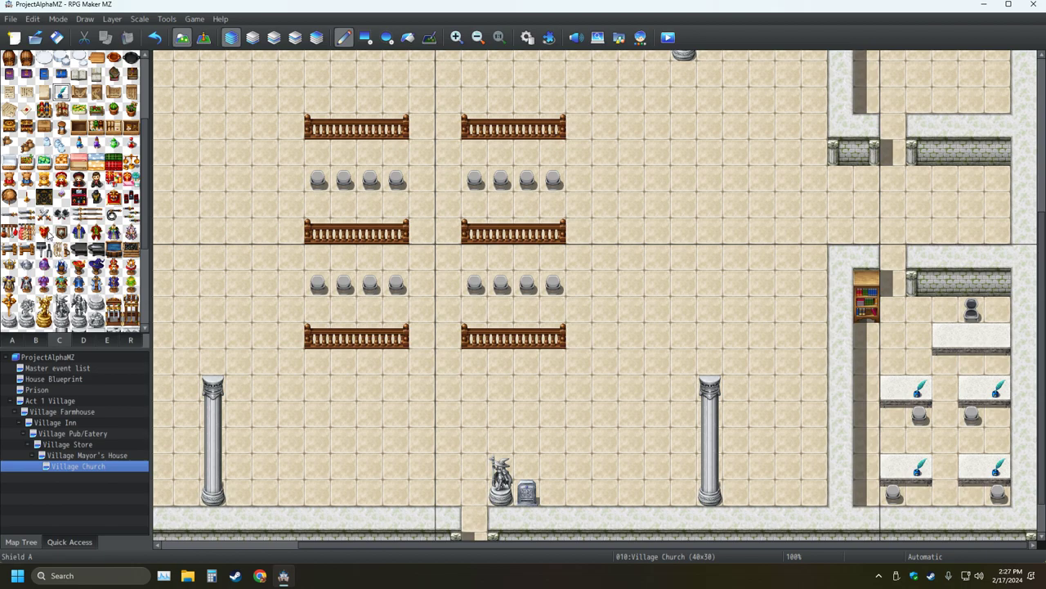
Step: Add a Notes B sheet to each of the four desks
click(46, 93)
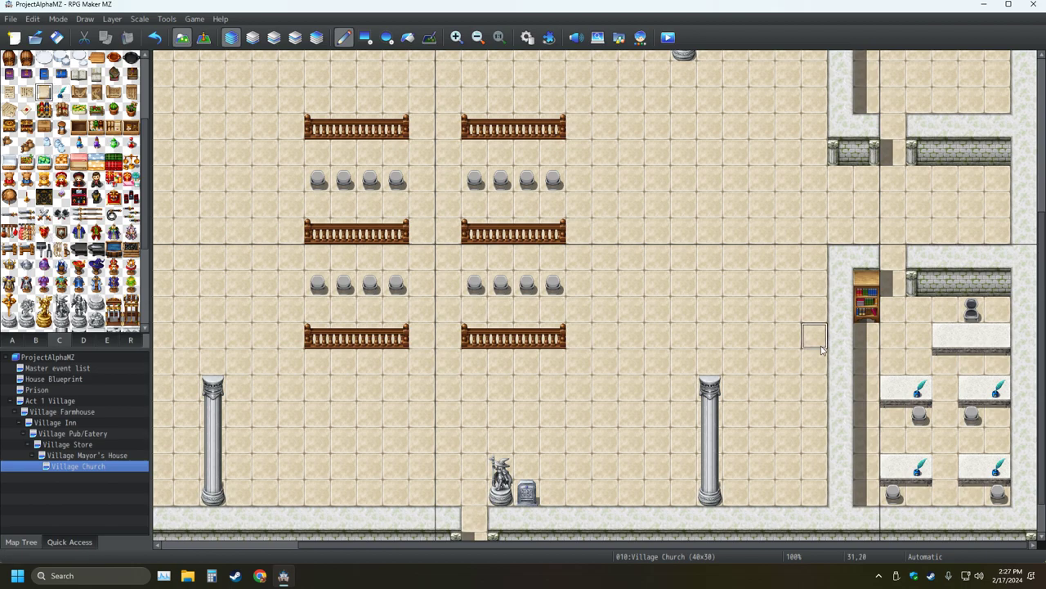
click(893, 388)
click(893, 467)
click(972, 388)
click(971, 468)
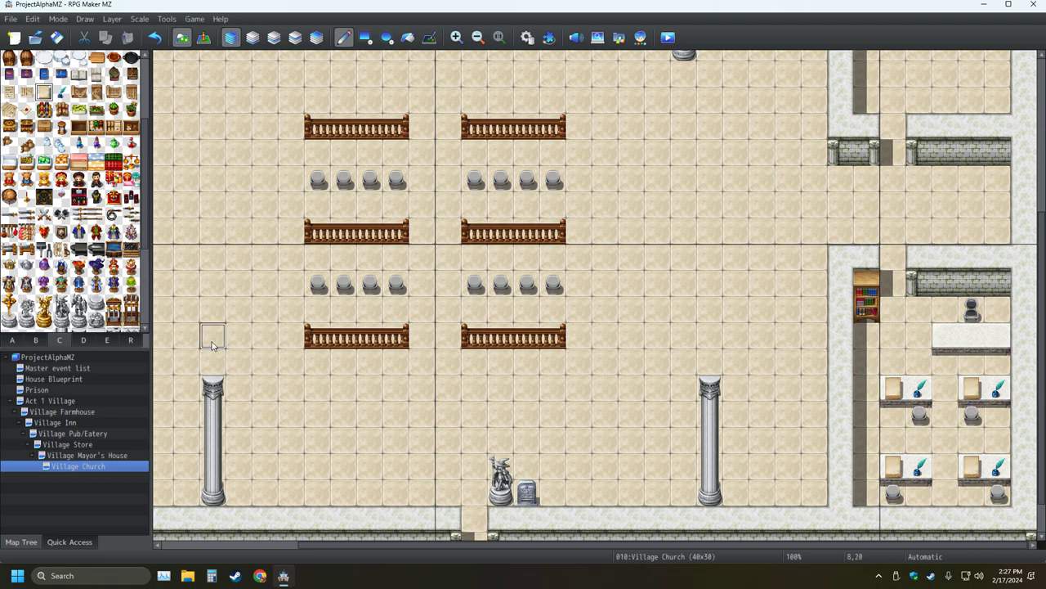
Step: Save, then place green Planter B tiles by the back wall, upper side room and classroom
click(57, 37)
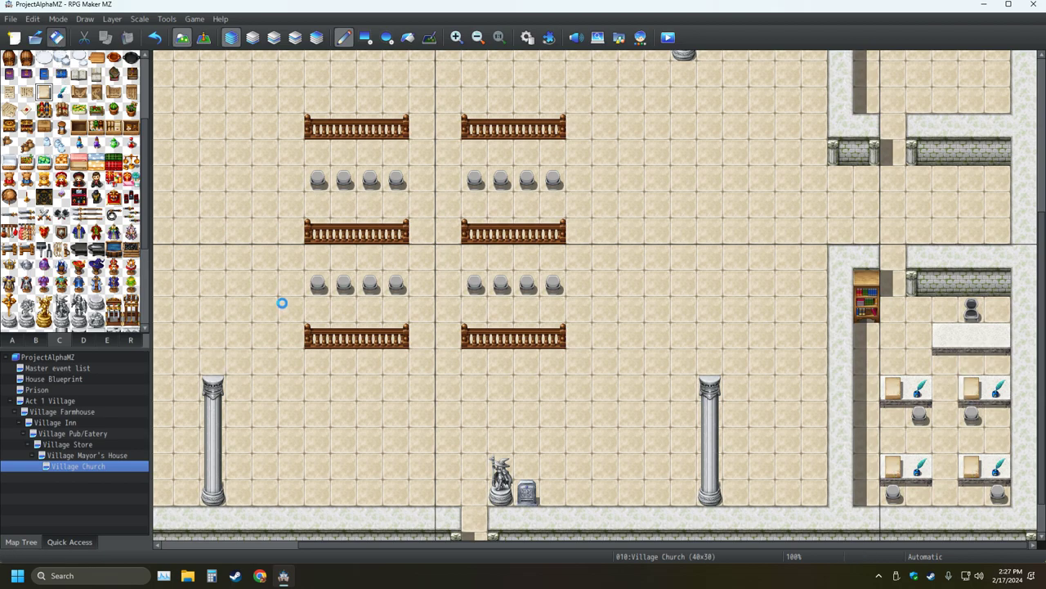
scroll(272, 302, up, 1)
ctrl+scroll(281, 305, down, 1)
ctrl+scroll(282, 307, down, 1)
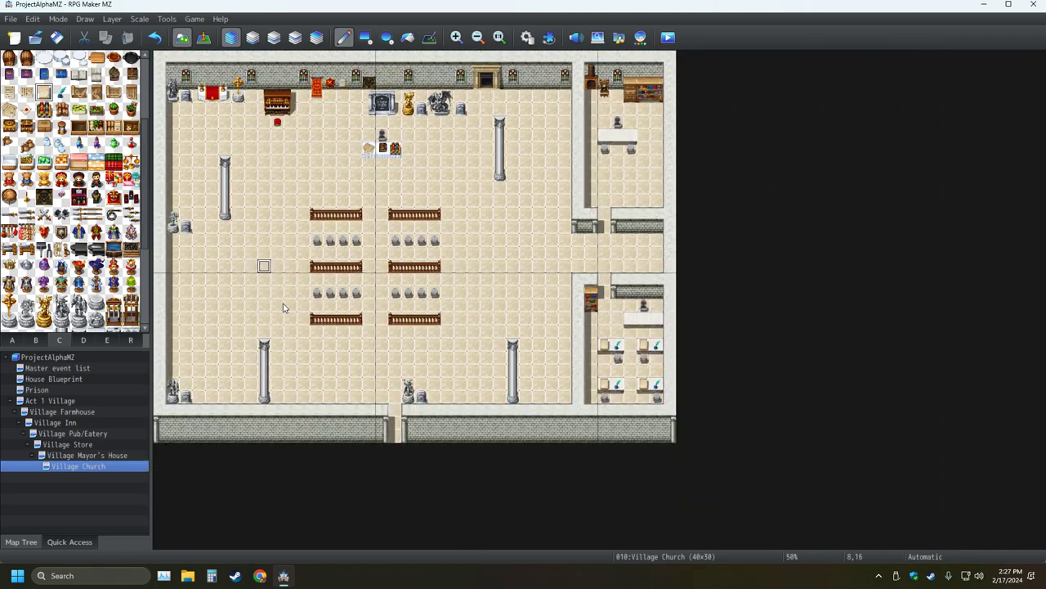
ctrl+scroll(283, 306, up, 1)
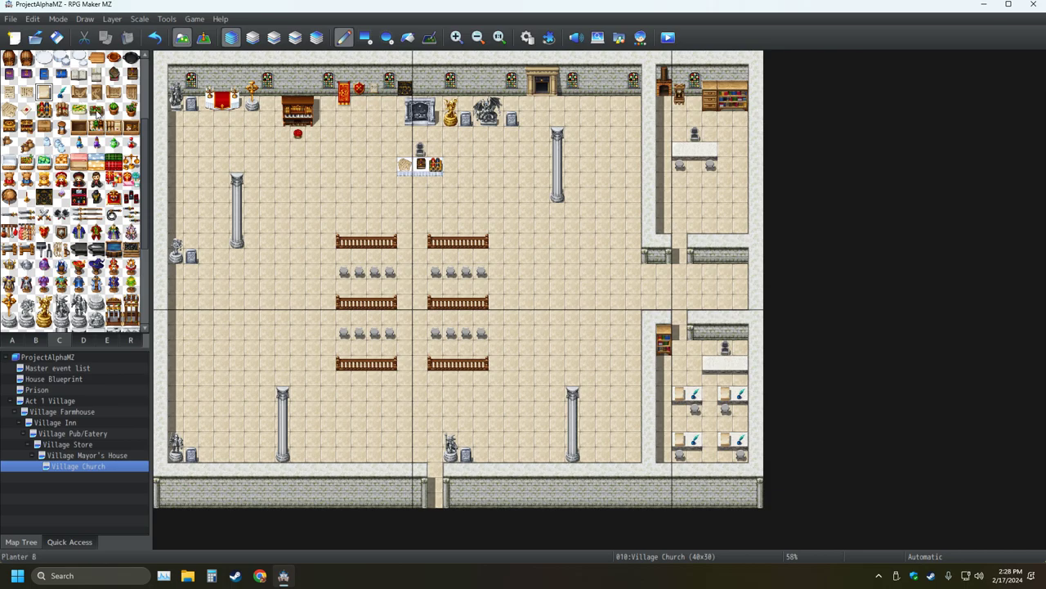
click(80, 111)
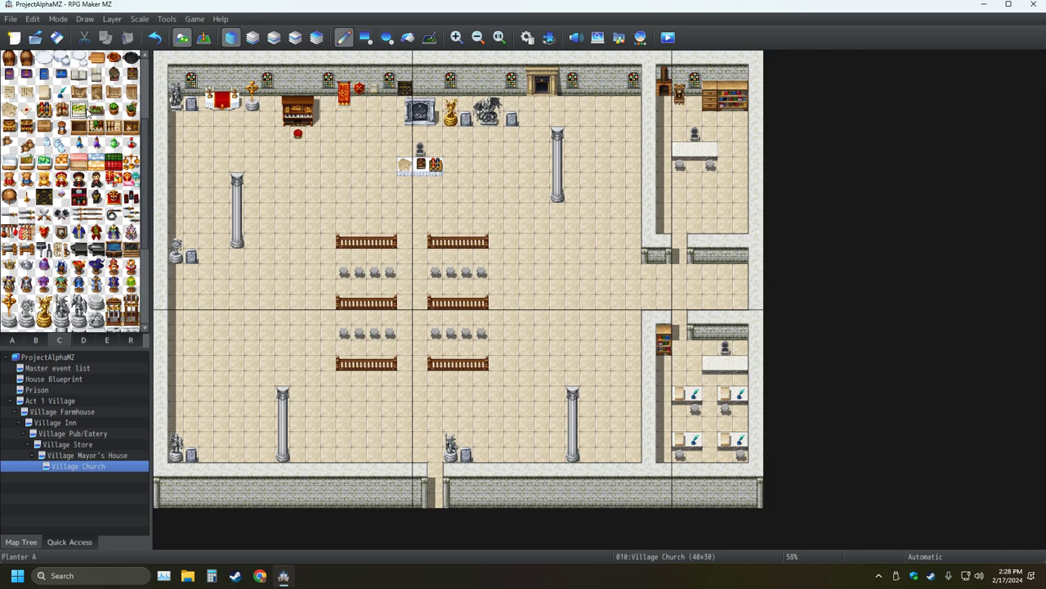
click(618, 103)
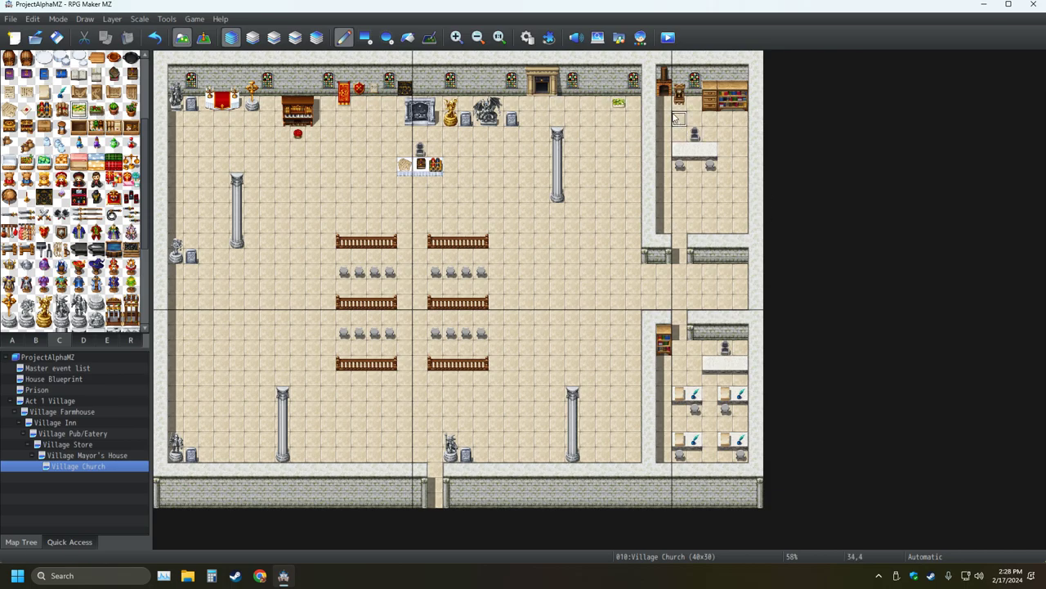
click(740, 225)
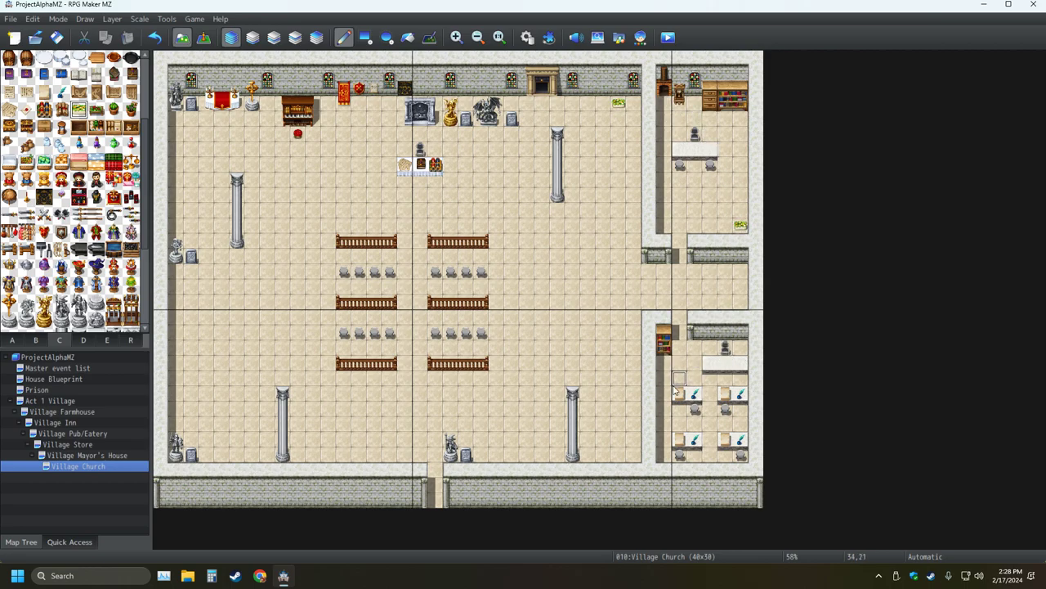
click(756, 346)
click(156, 37)
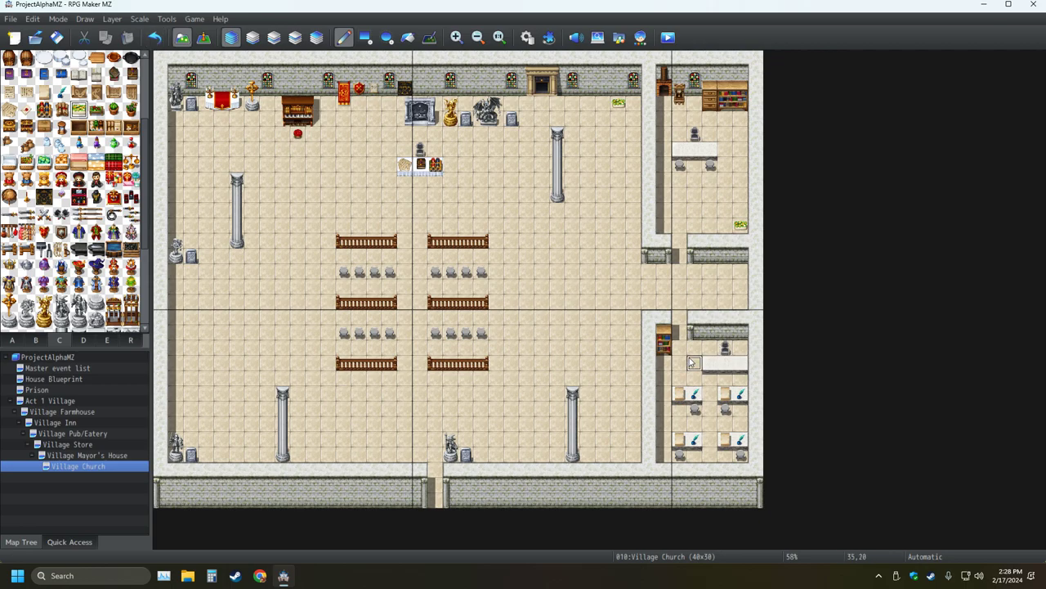
click(740, 346)
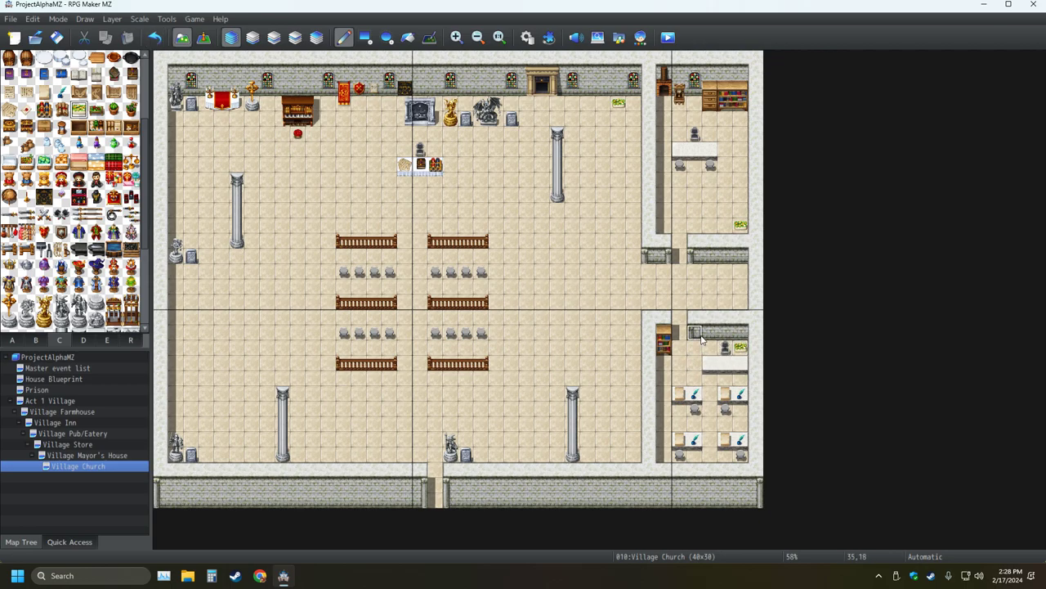
Step: Place two Potted Plant A tiles in the hall's lower-right corner and by its left wall
click(115, 109)
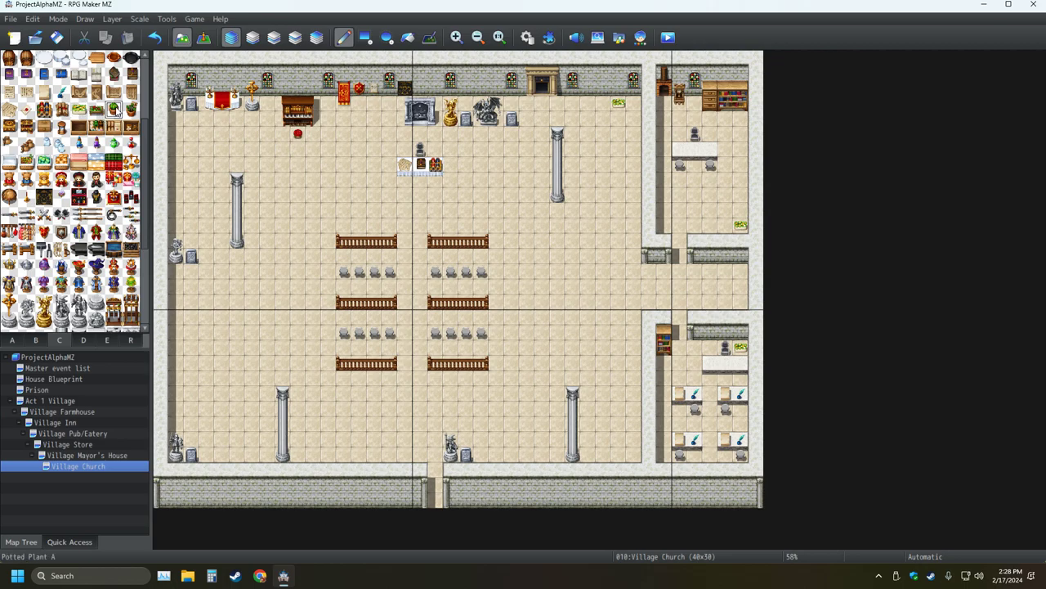
click(618, 454)
click(175, 377)
Step: Put closed books, a quill and notes on the upper side-room table
scroll(102, 227, up, 2)
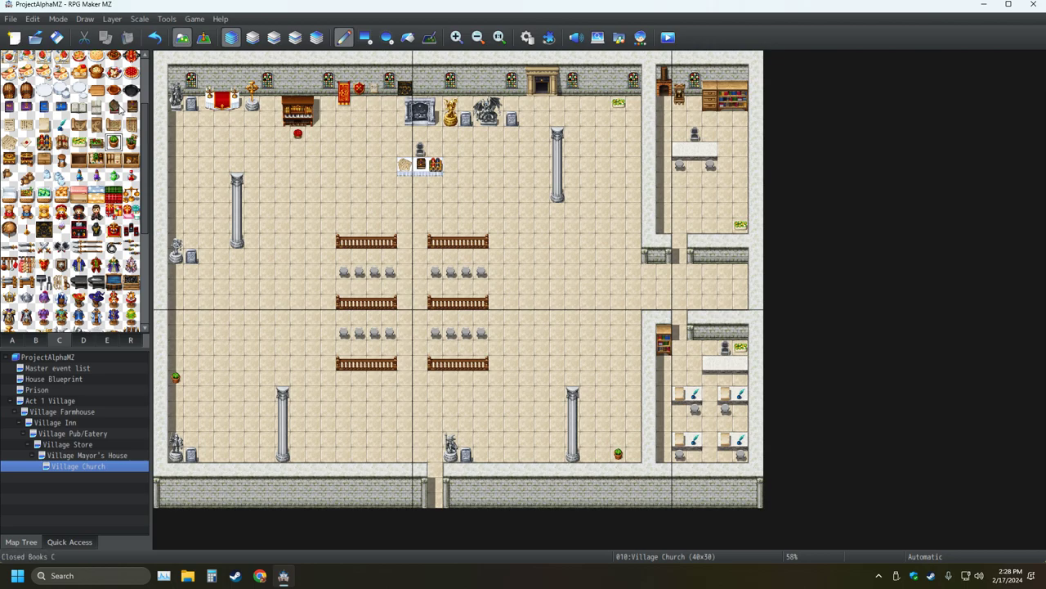
click(114, 108)
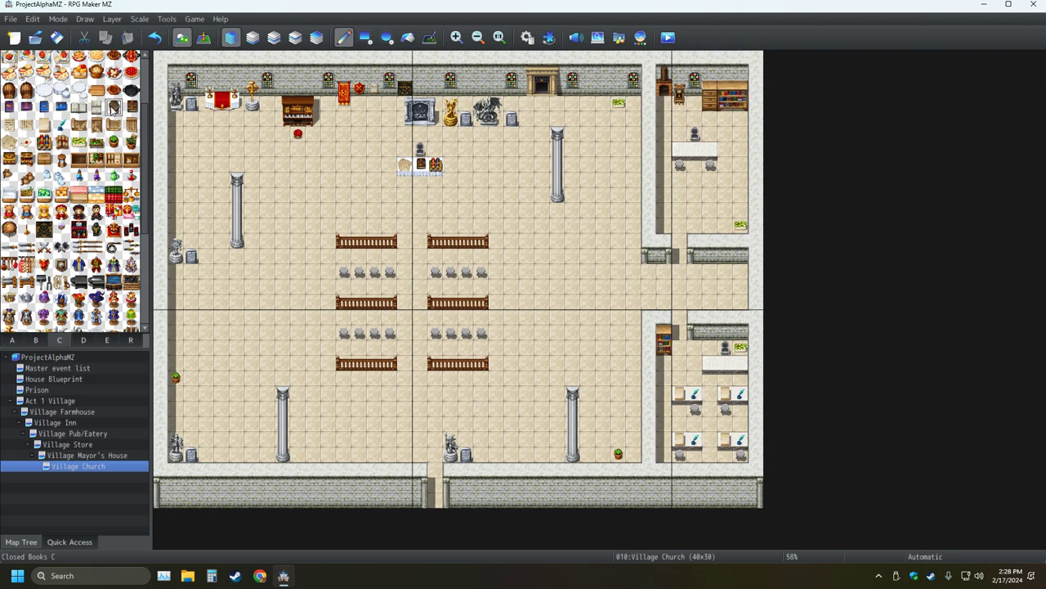
click(696, 148)
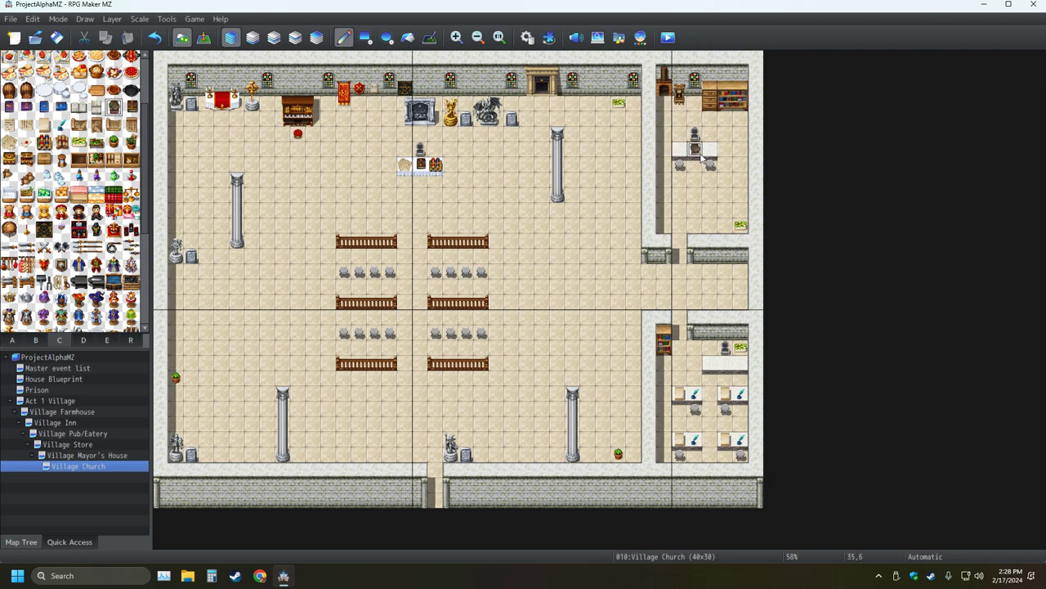
click(64, 126)
click(709, 149)
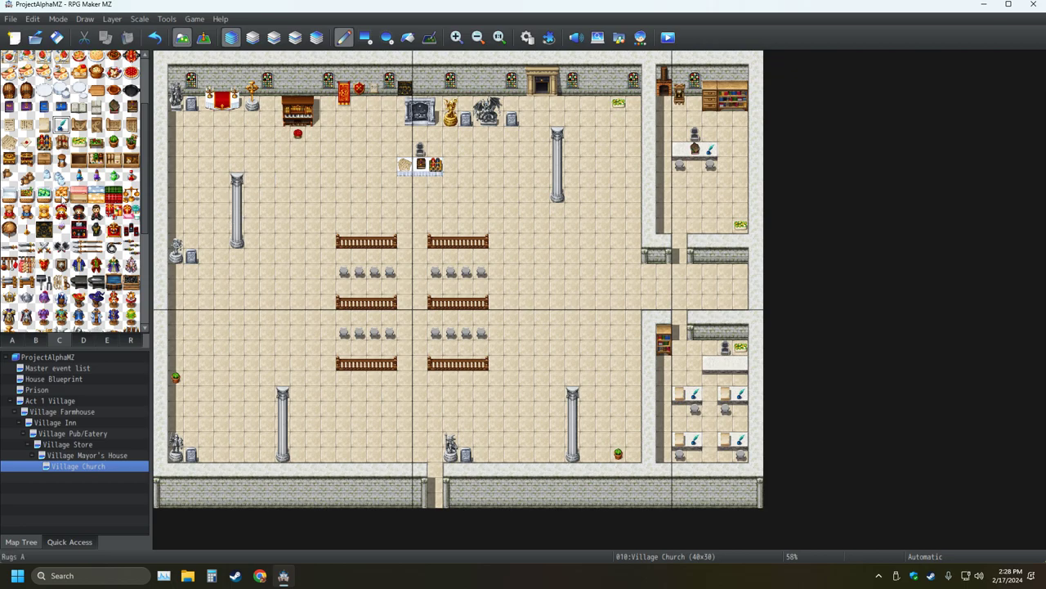
click(9, 145)
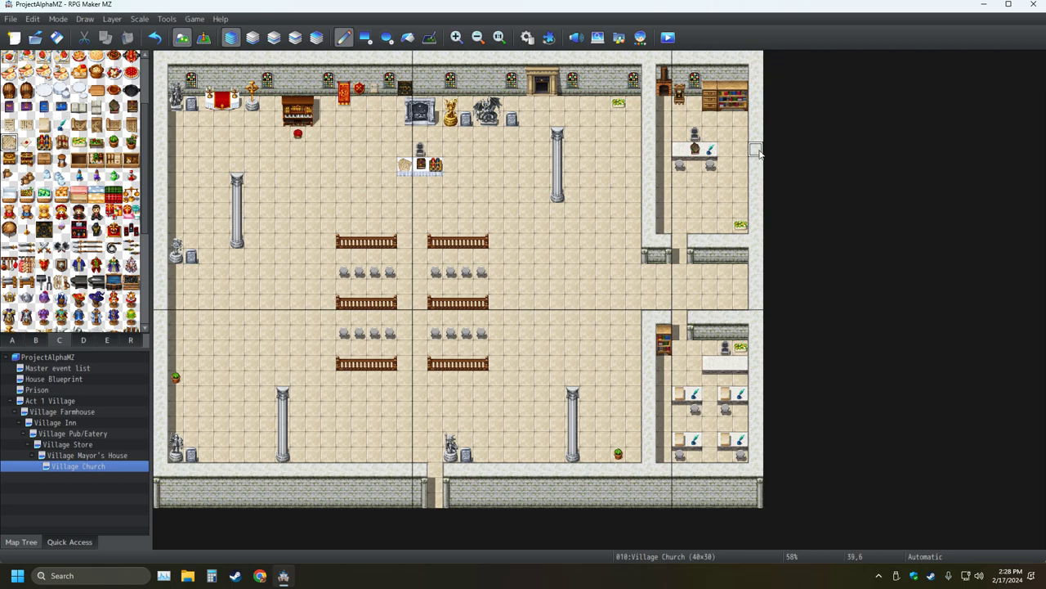
click(682, 150)
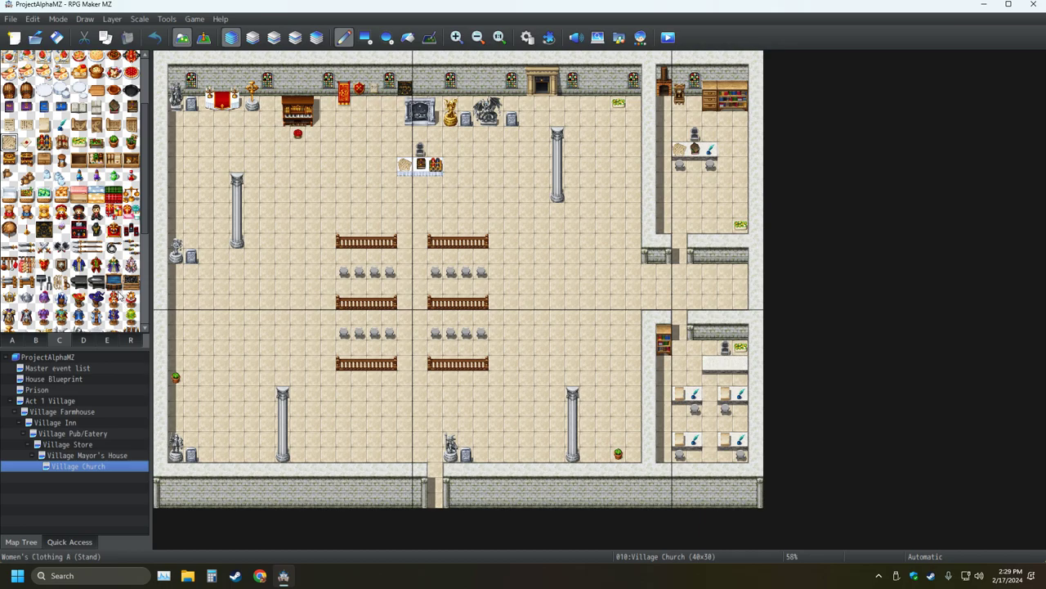
scroll(102, 304, down, 1)
scroll(101, 304, down, 7)
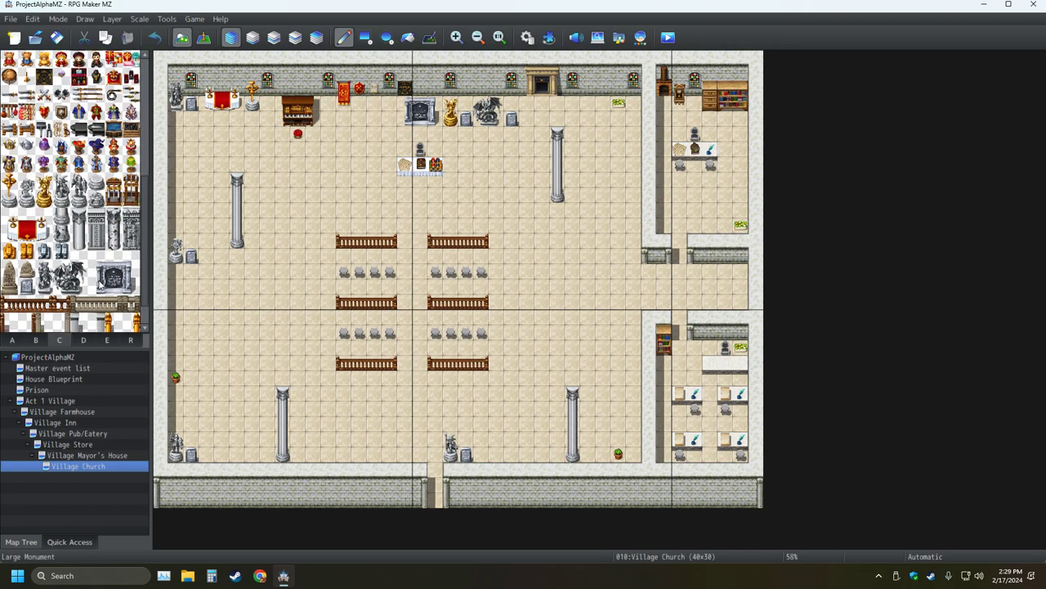
scroll(102, 283, up, 4)
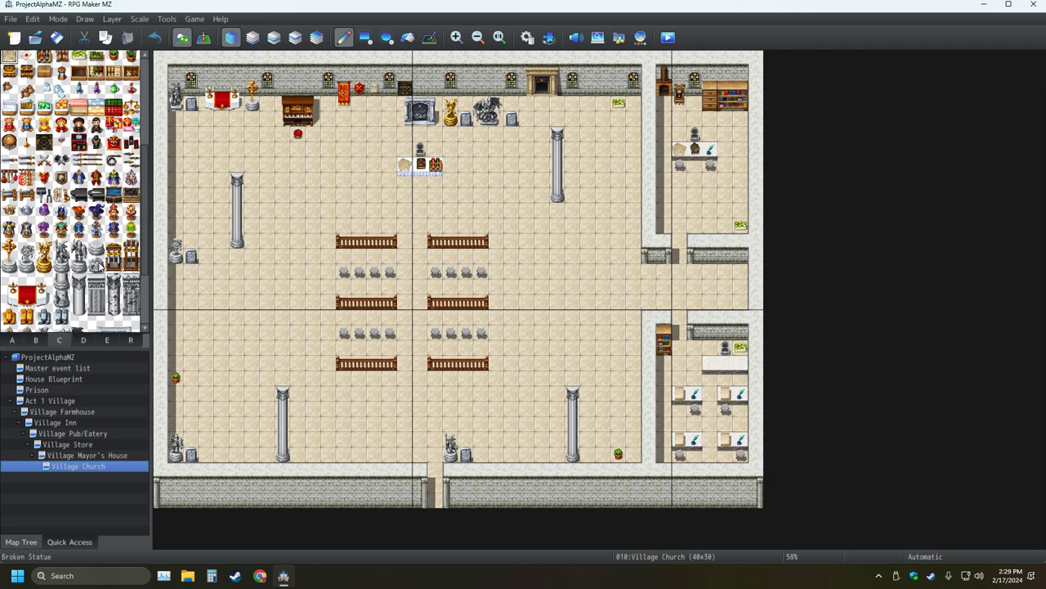
scroll(92, 271, up, 5)
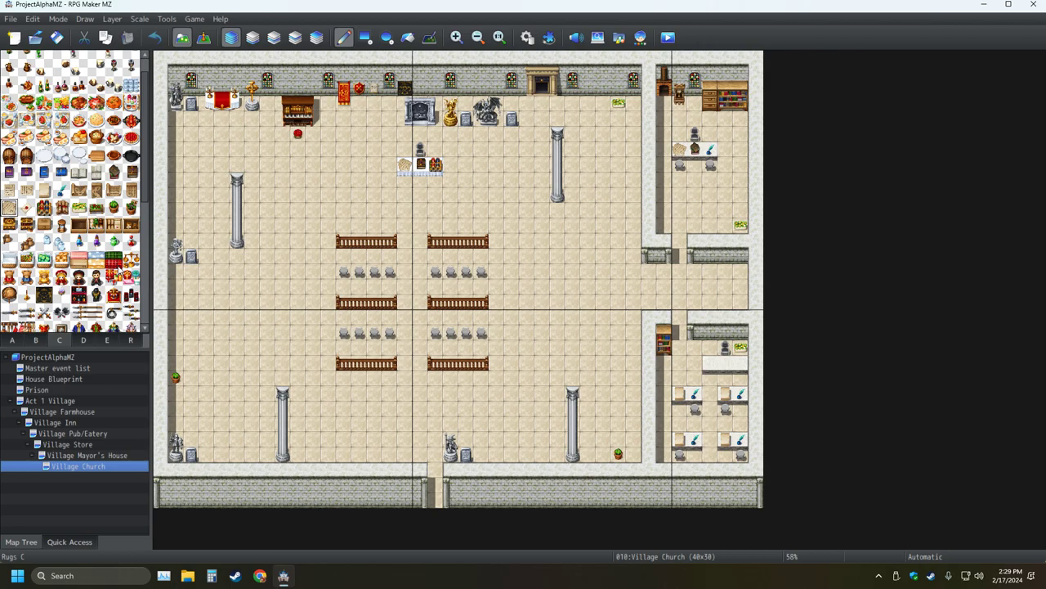
scroll(118, 270, up, 5)
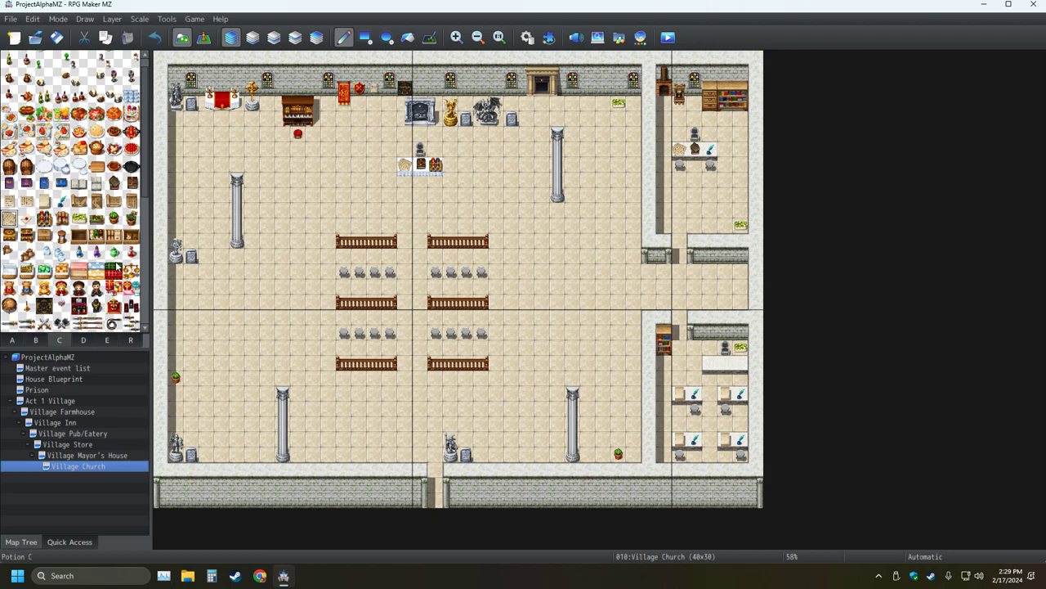